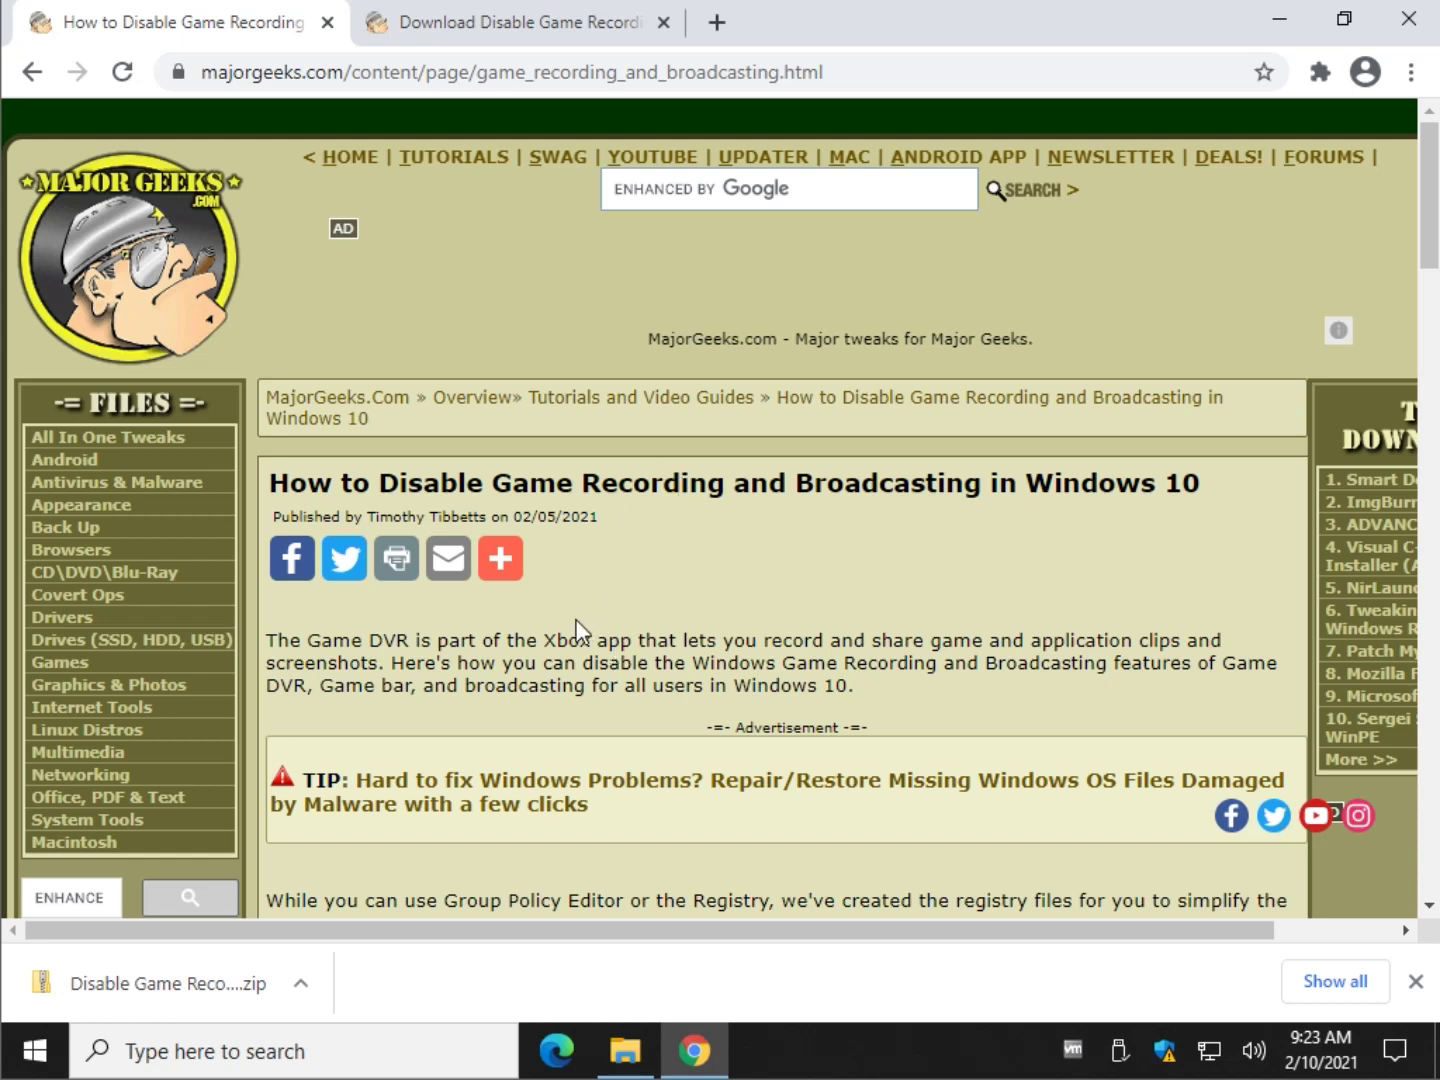
- Read down the MajorGeeks article to its download instructions and view the download page tab
scroll(577, 628, "down", 2)
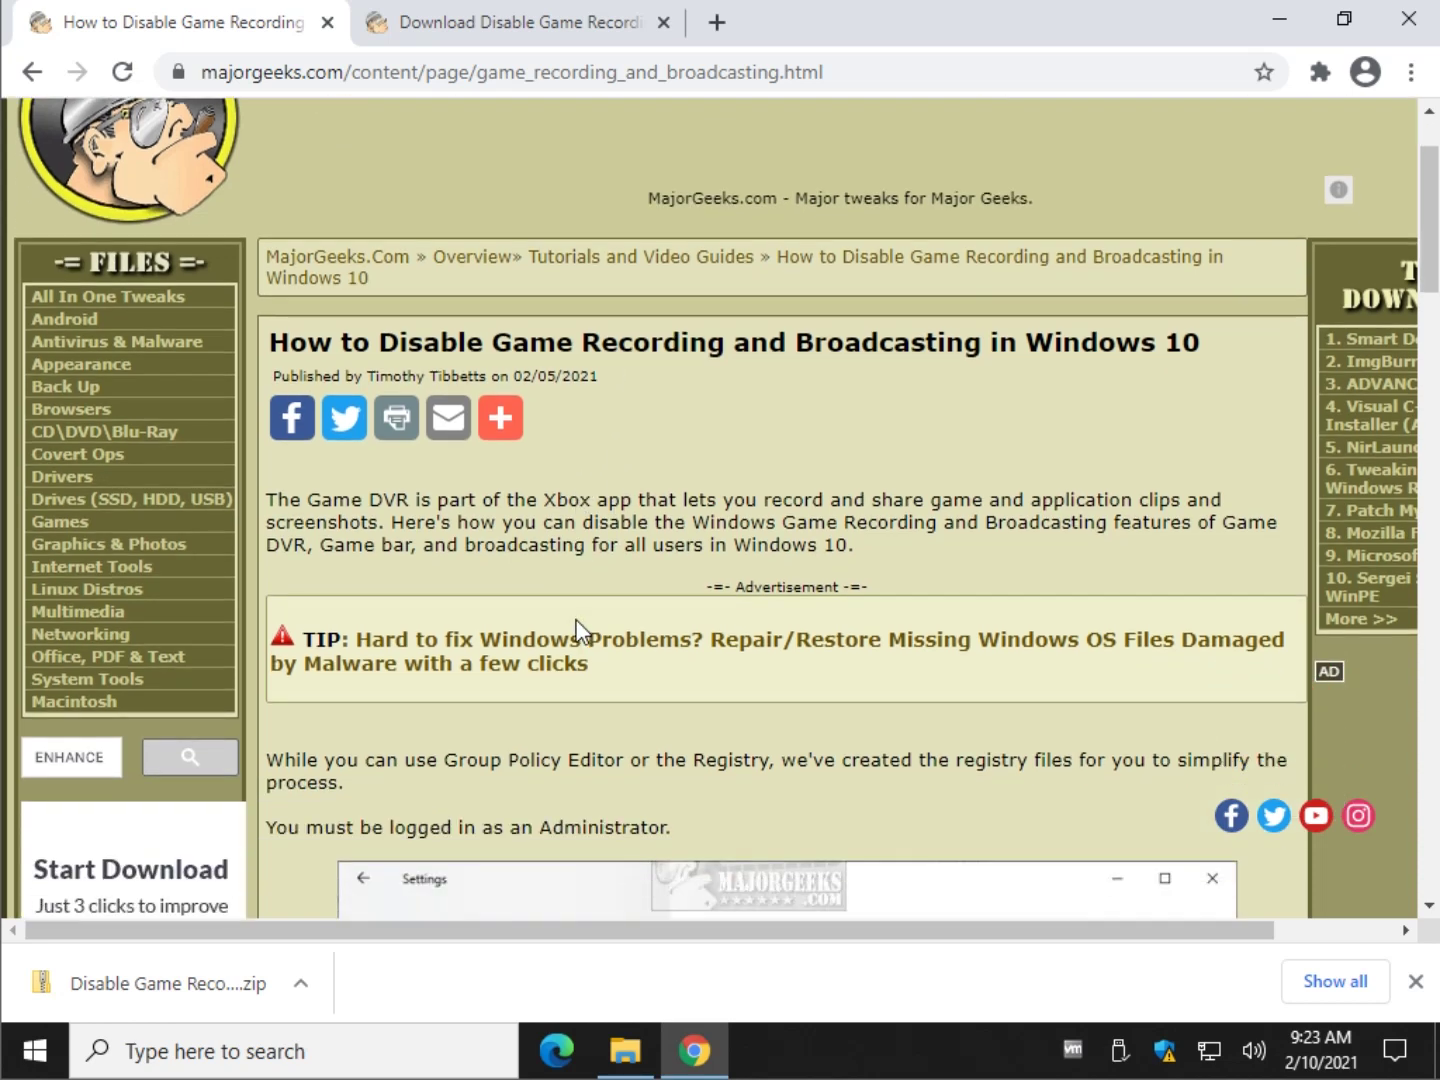
scroll(570, 626, "up", 2)
scroll(566, 619, "down", 4)
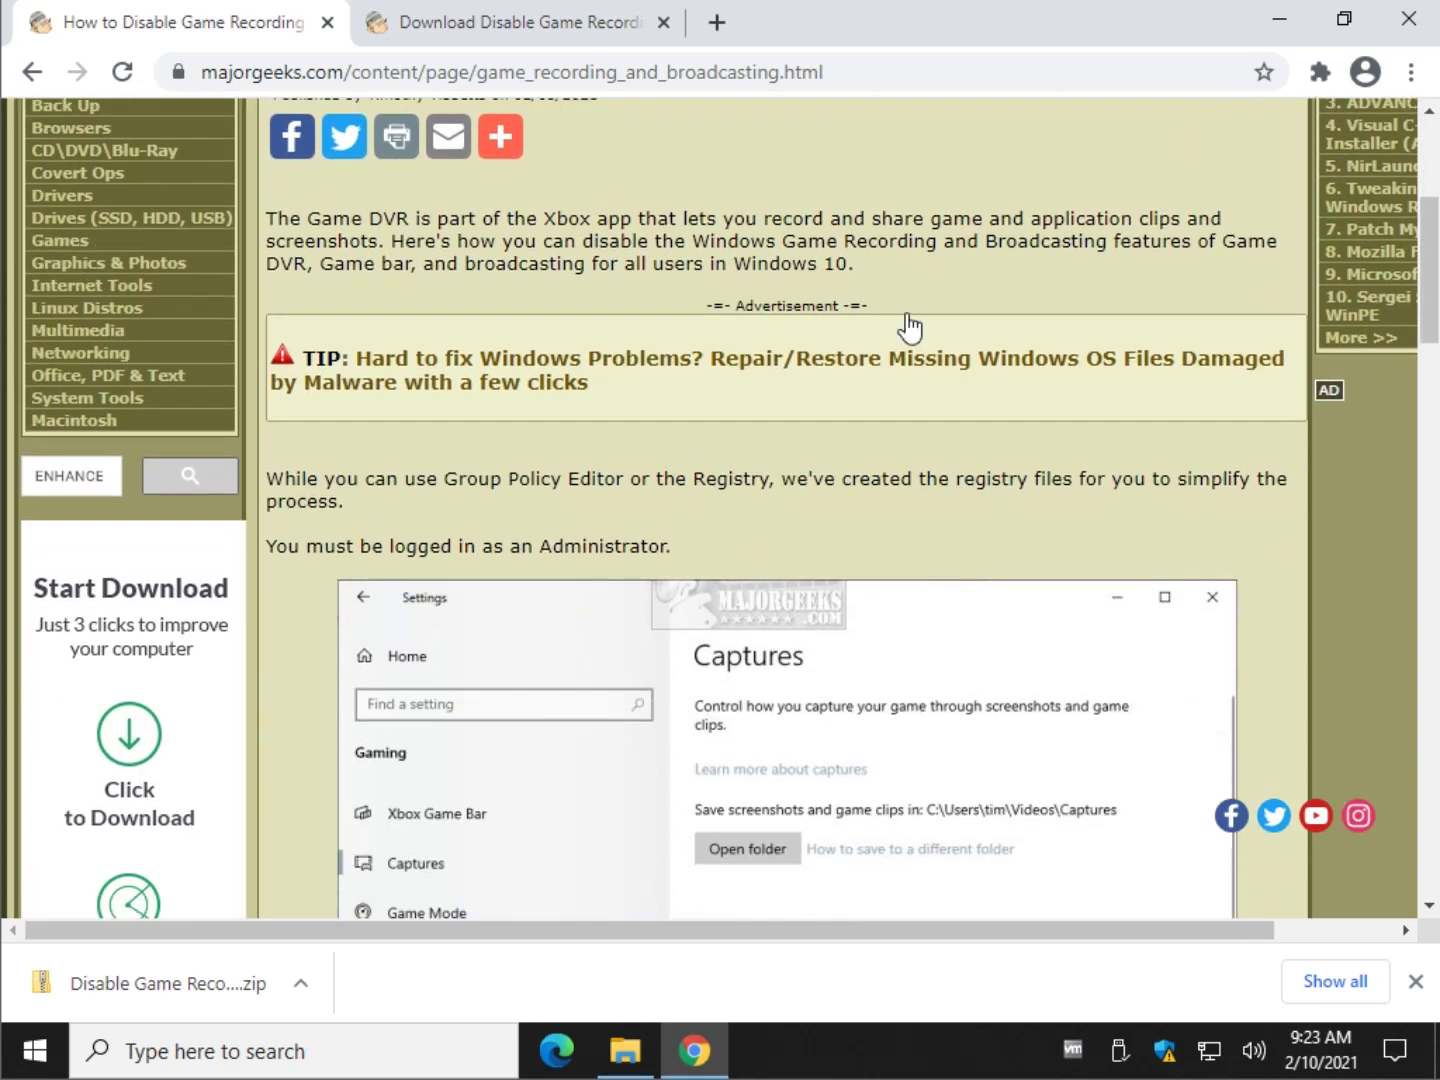
scroll(530, 571, "down", 5)
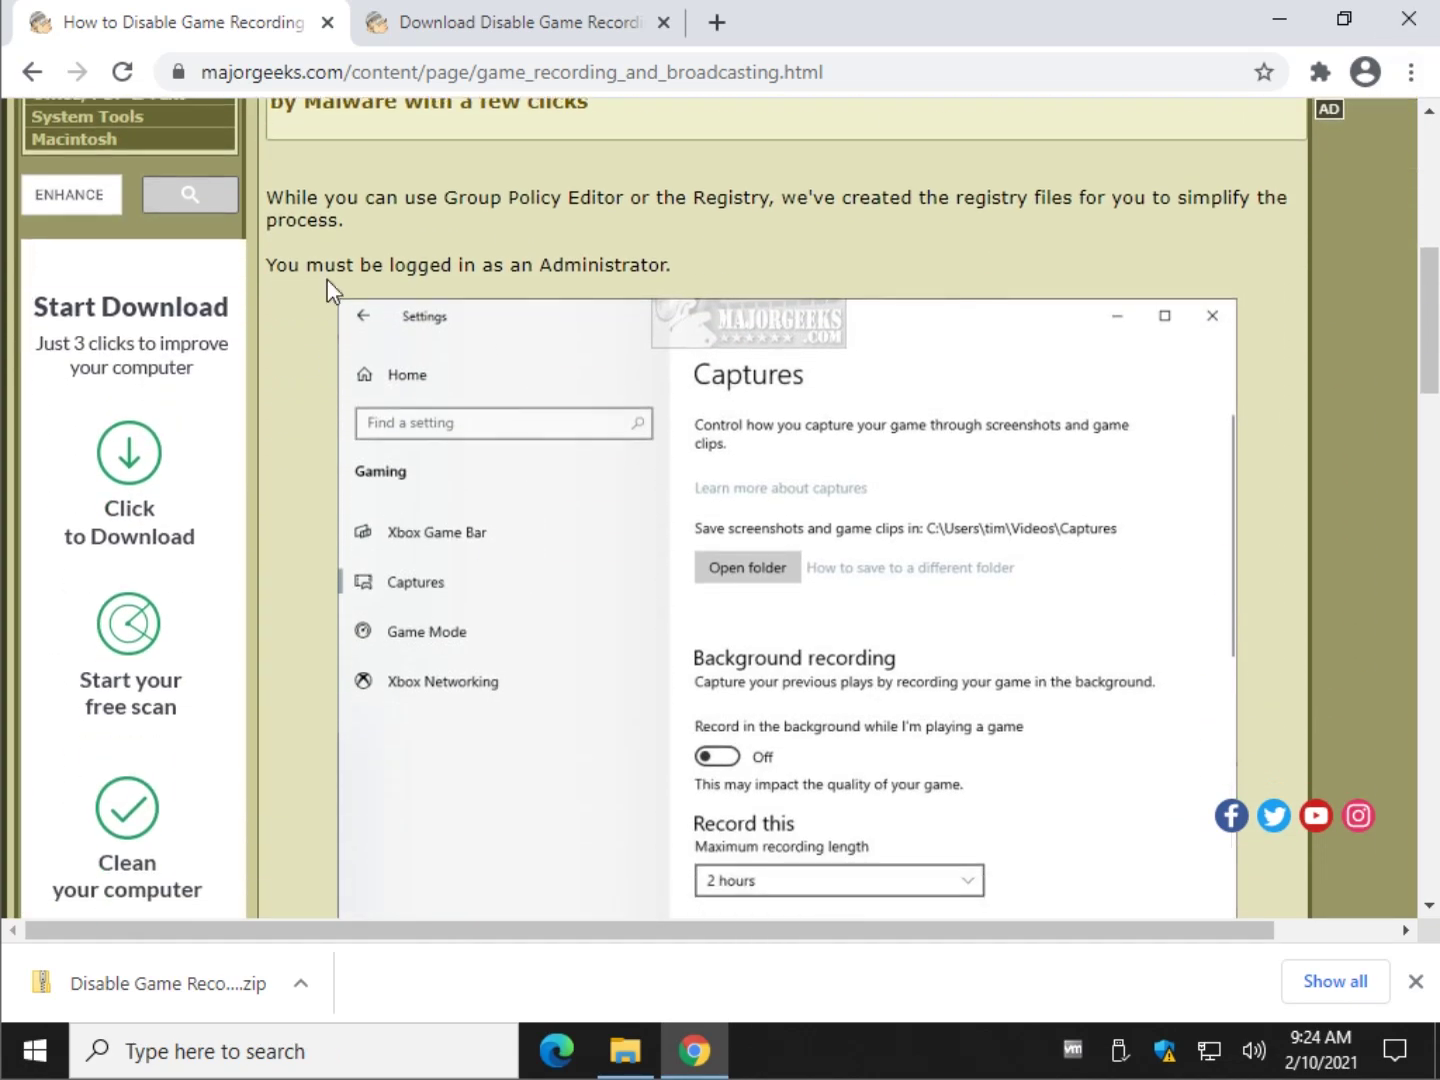
scroll(273, 712, "down", 1)
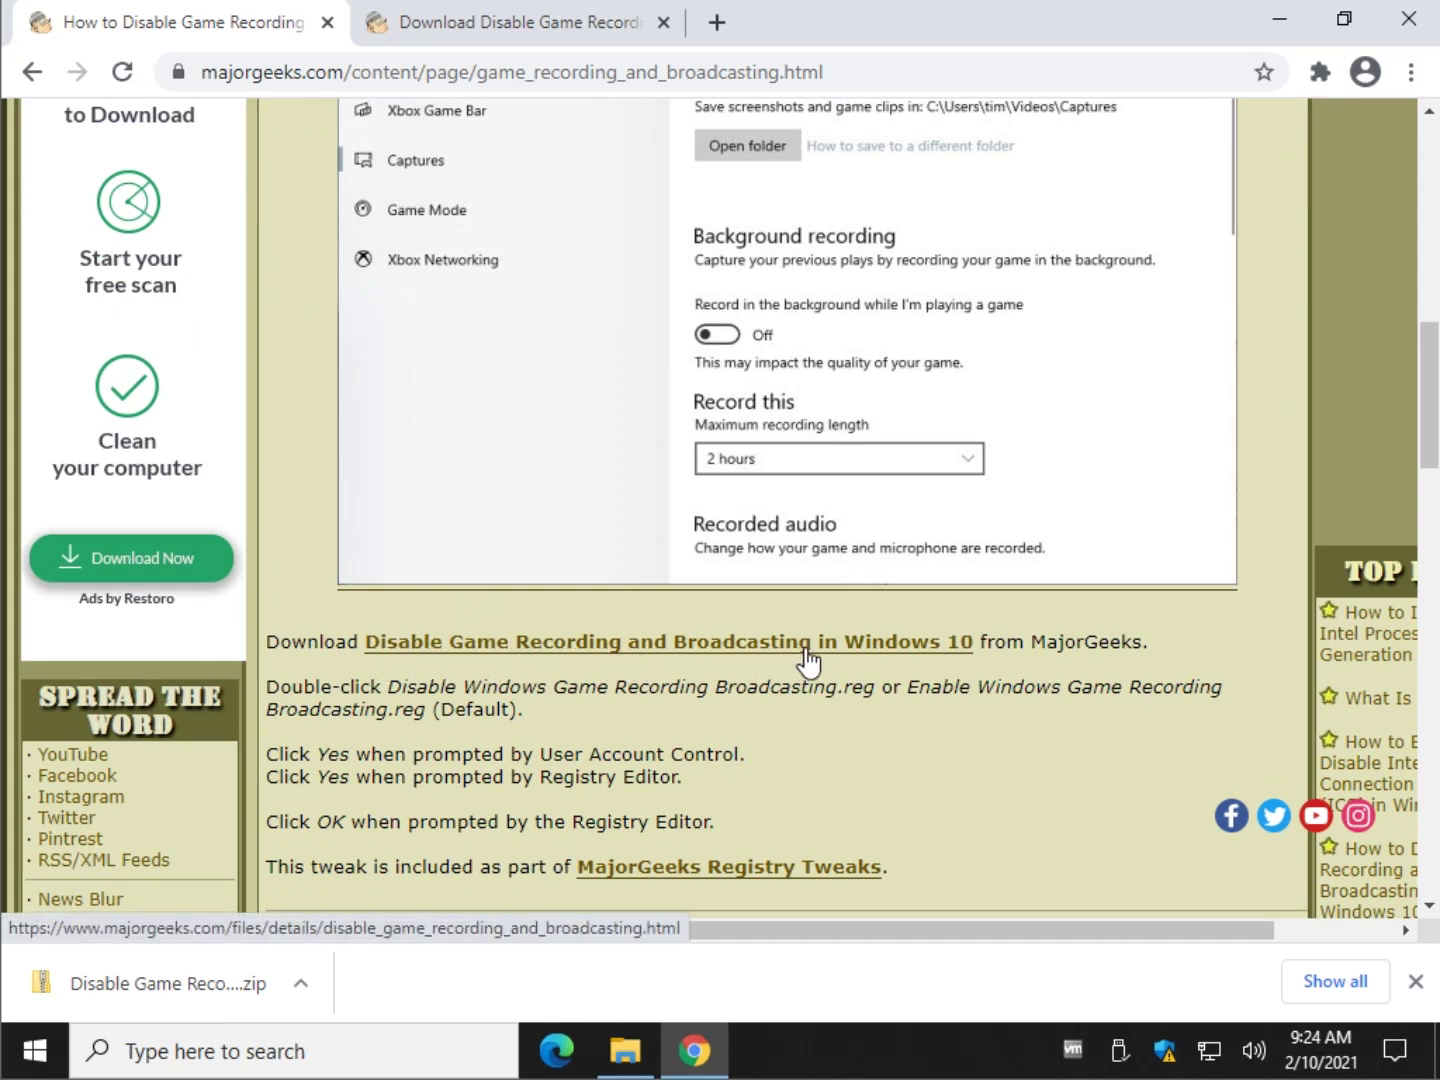
left_click(519, 30)
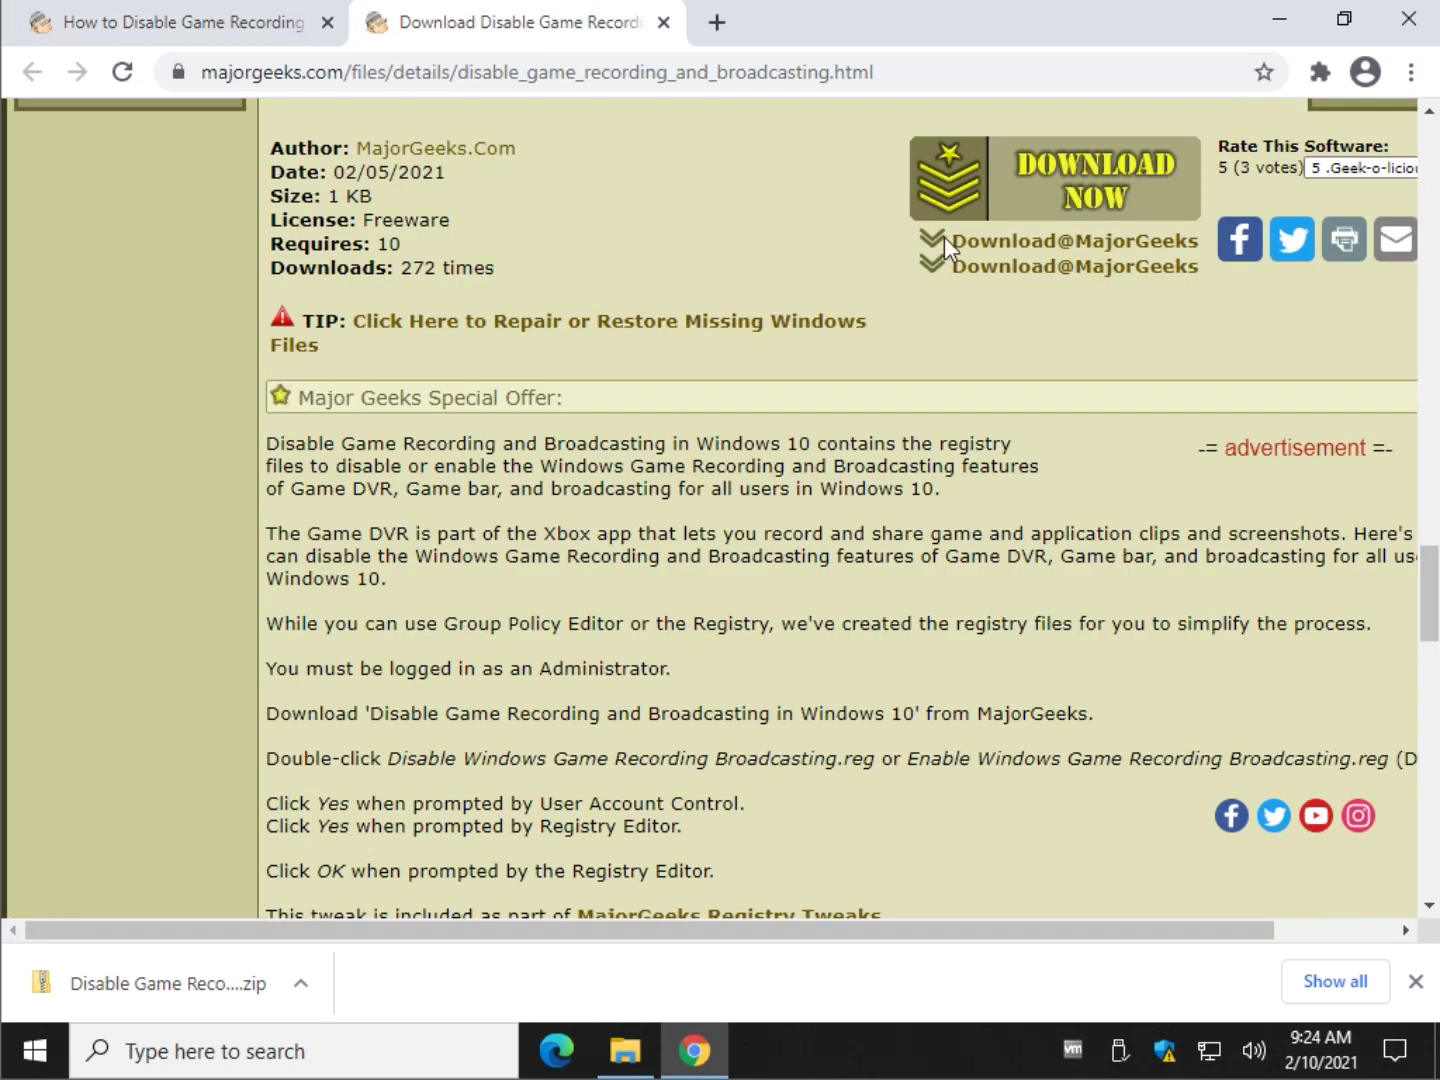
- Close the download page and browse the extracted folder's Enable, Disable and Tutorial Link files
left_click(662, 22)
left_click(625, 1049)
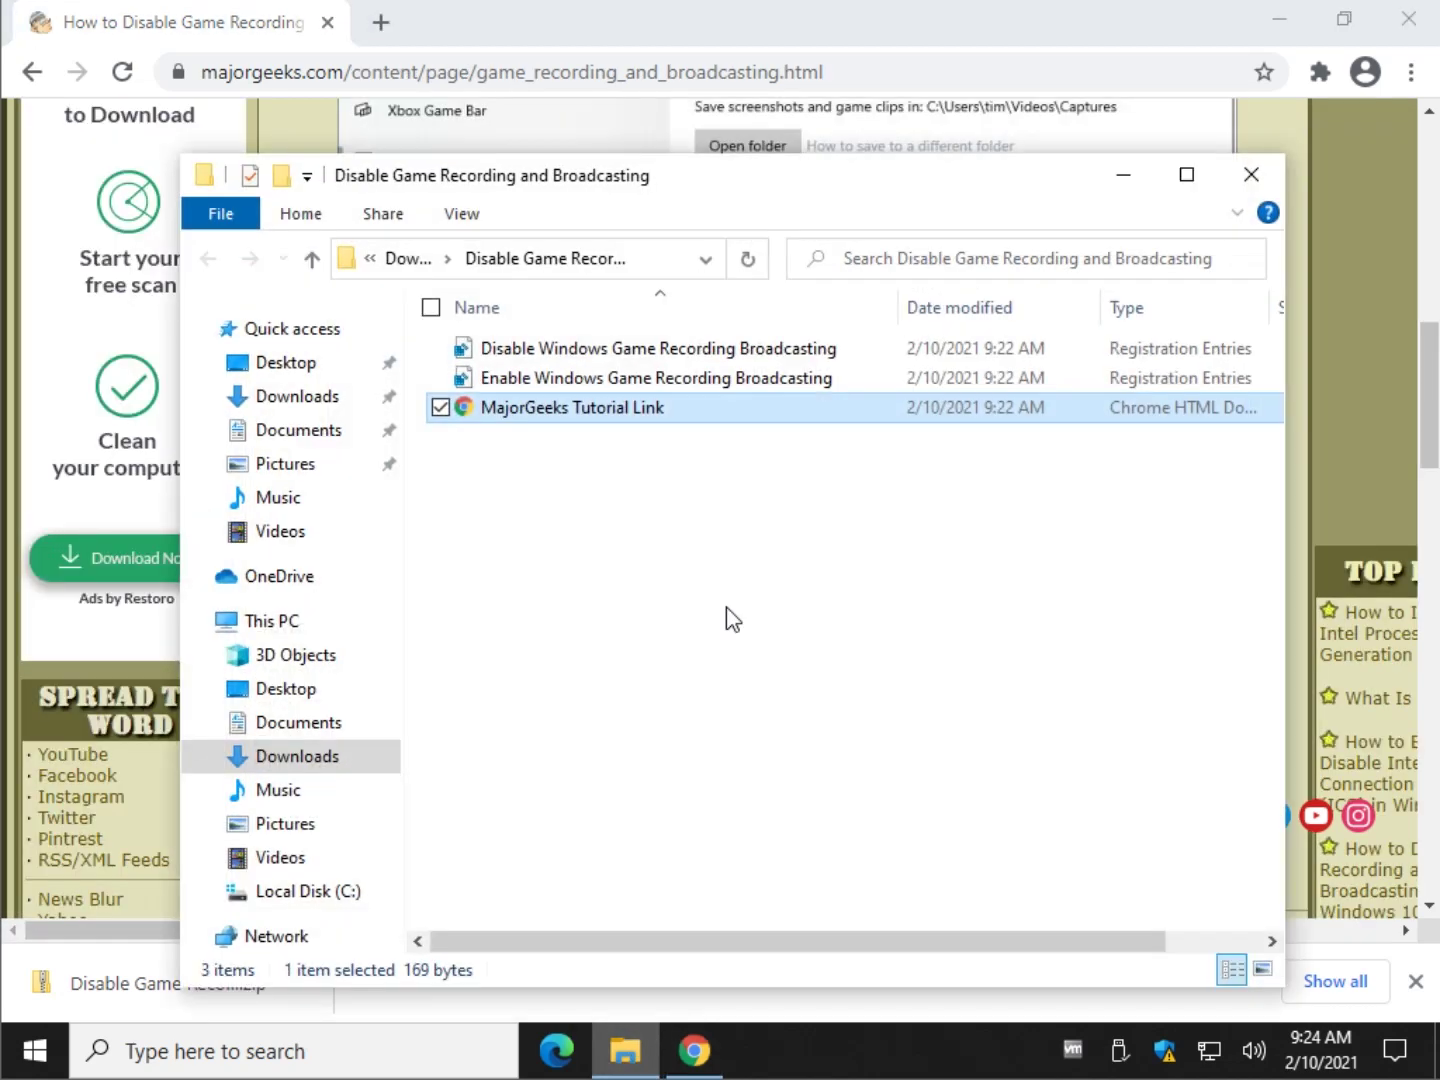
left_click(595, 378)
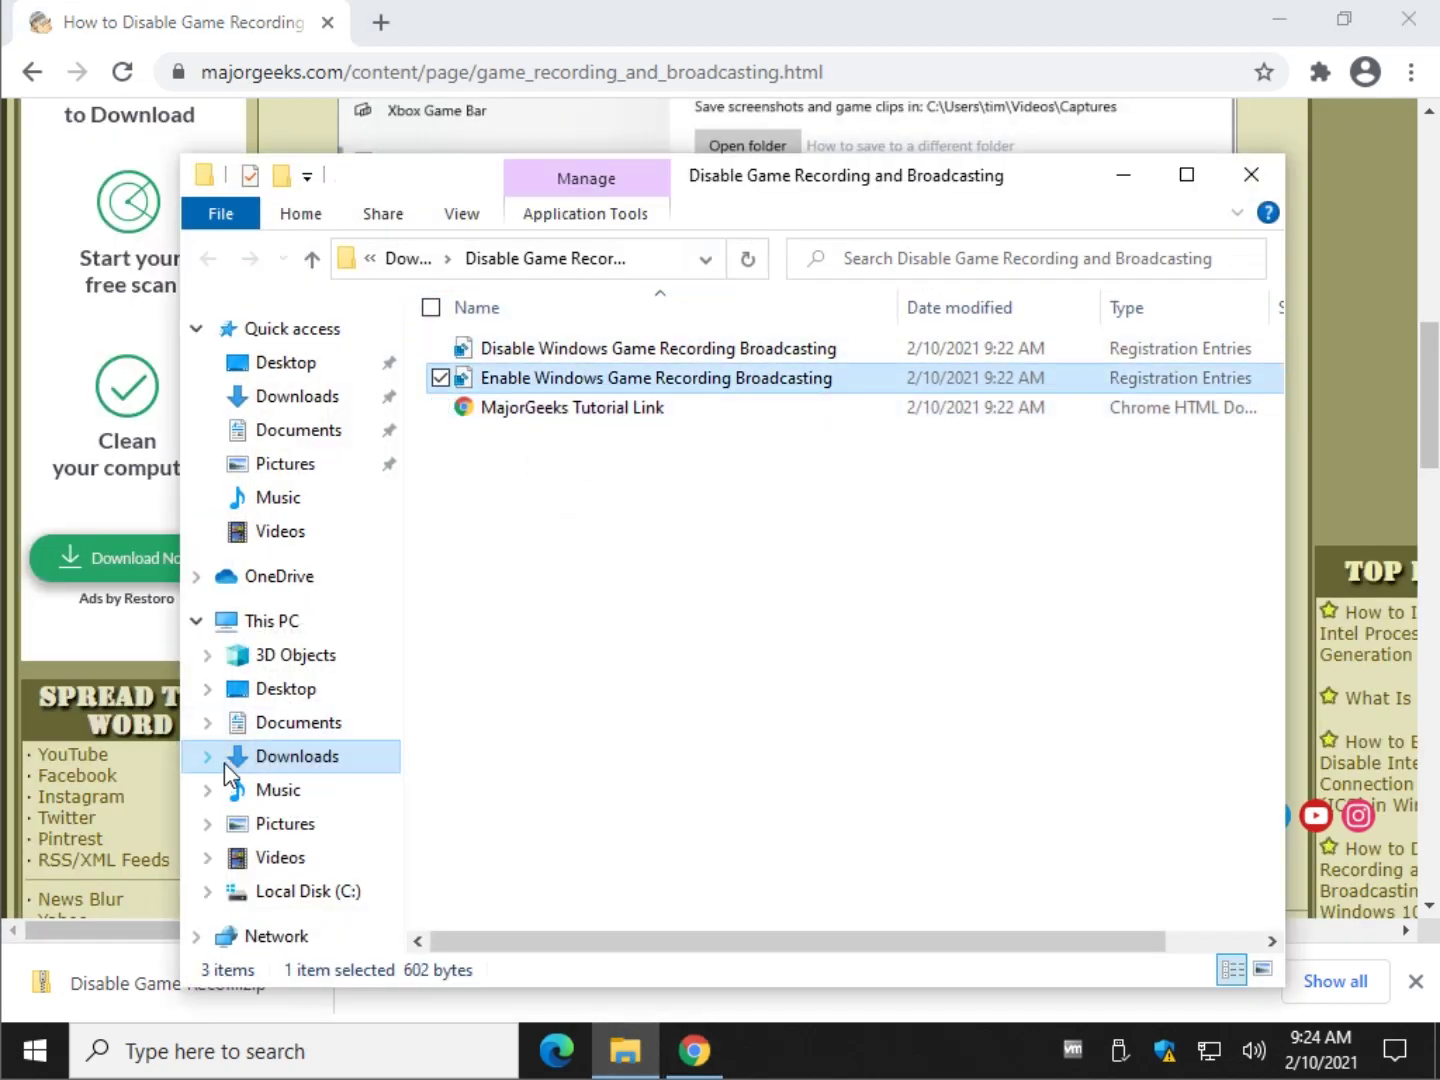
left_click(600, 350)
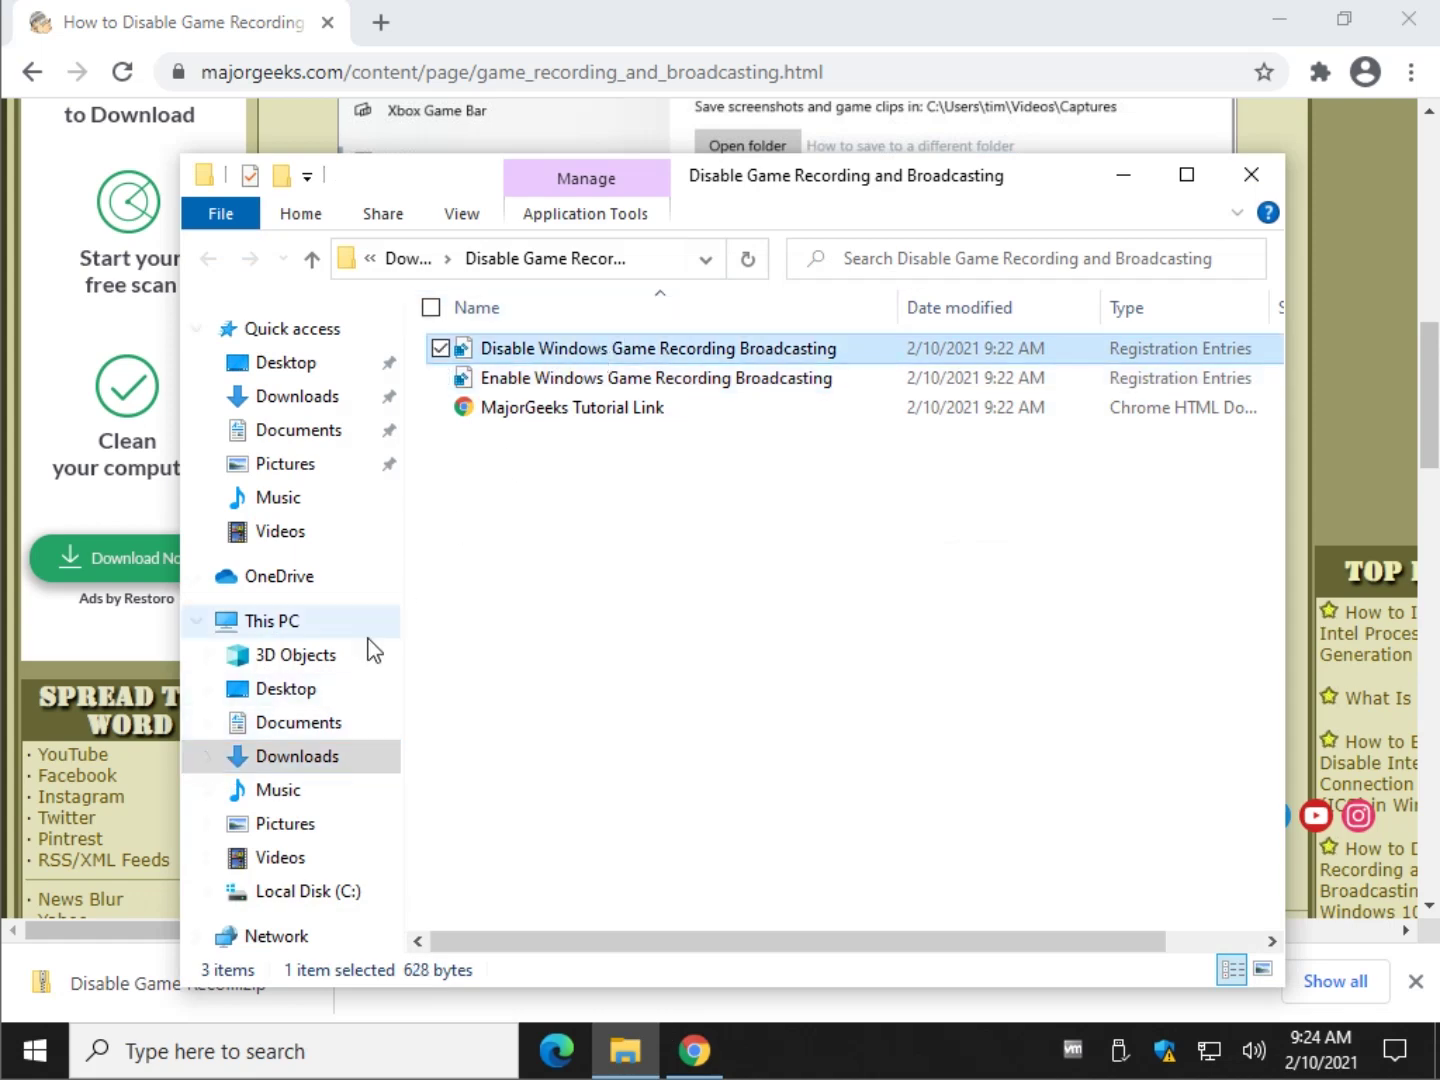
left_click(640, 409)
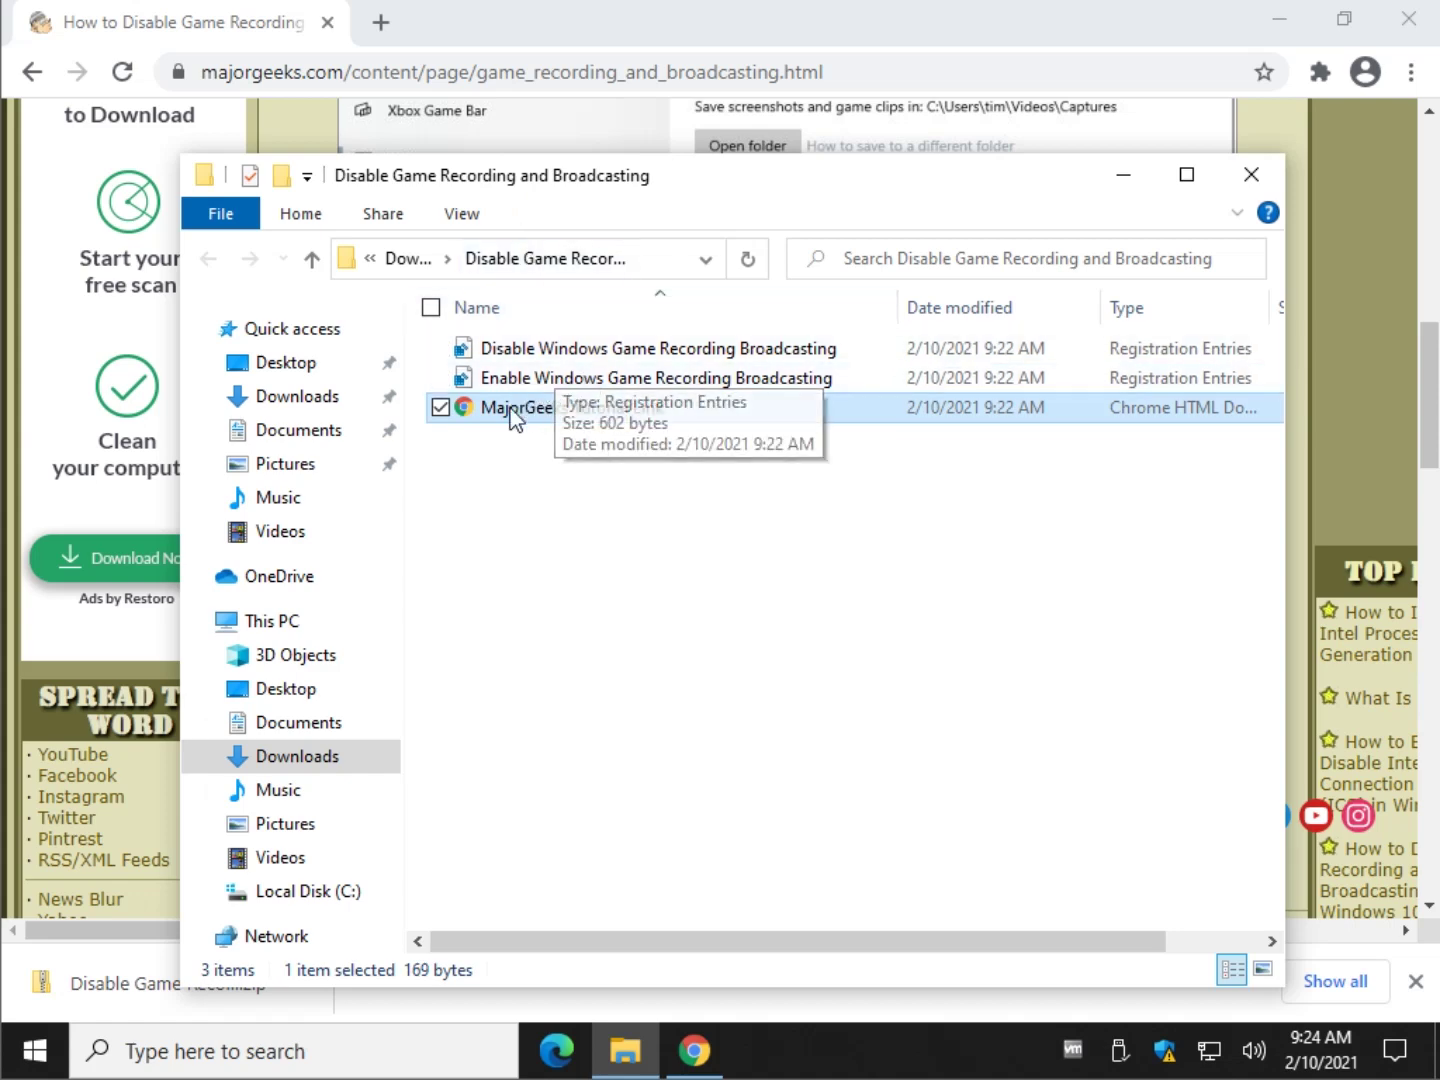
- Merge 'Disable Windows Game Recording Broadcasting.reg', approving the Run, UAC and registry warnings
left_click(480, 381)
left_click(563, 344)
double_click(563, 344)
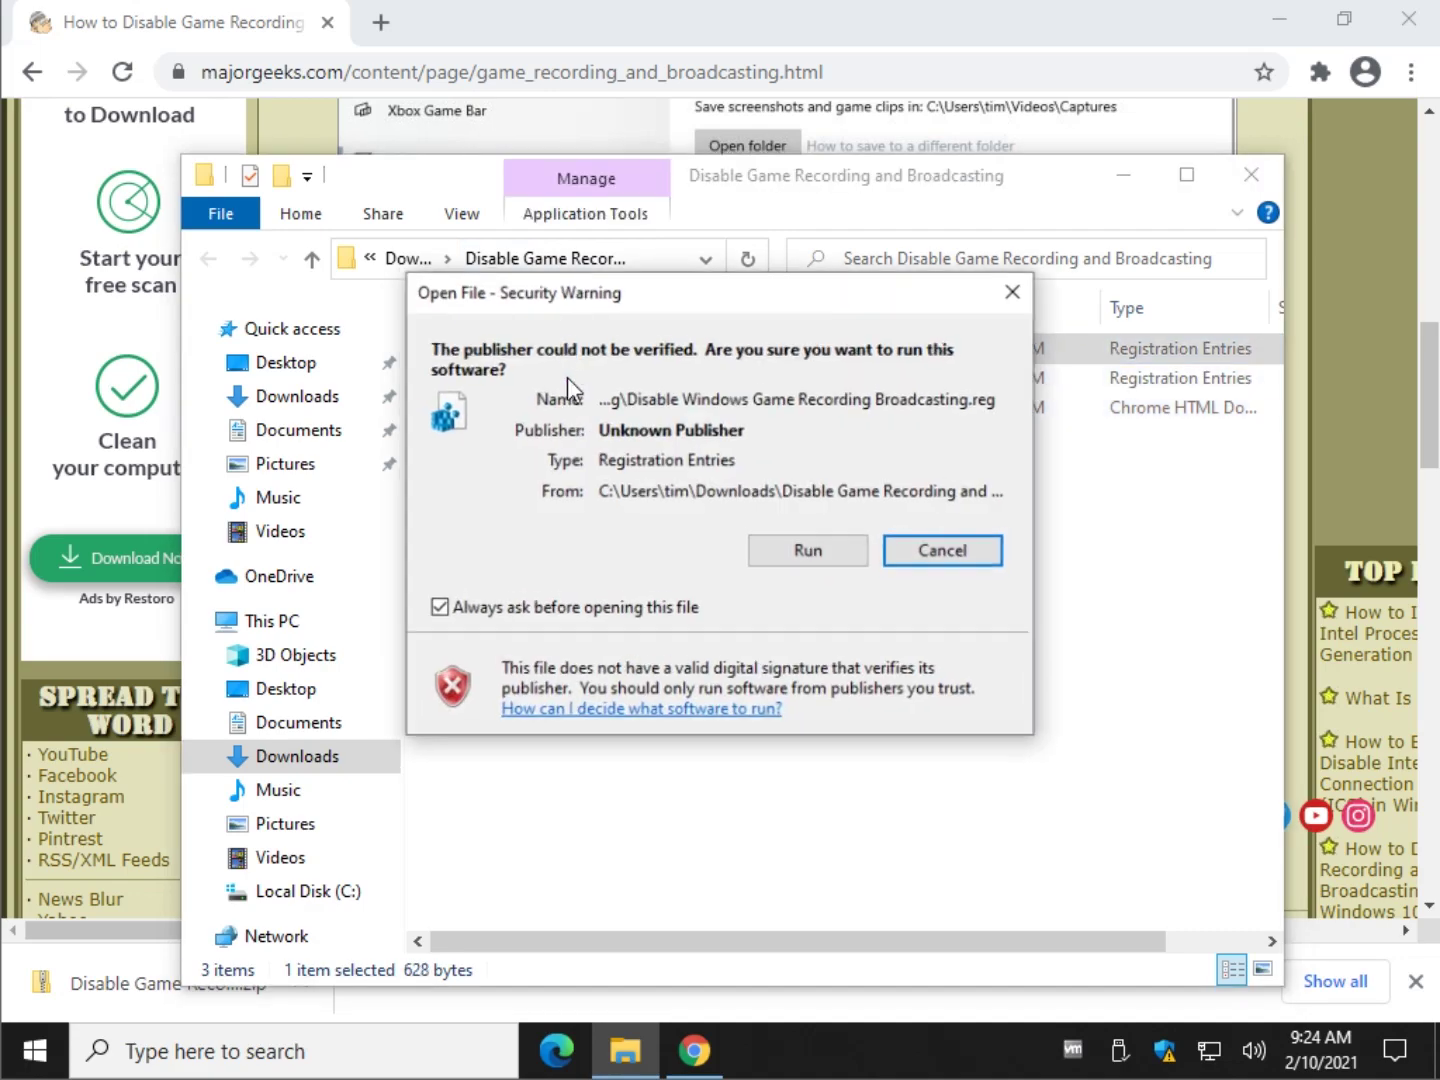
left_click(795, 546)
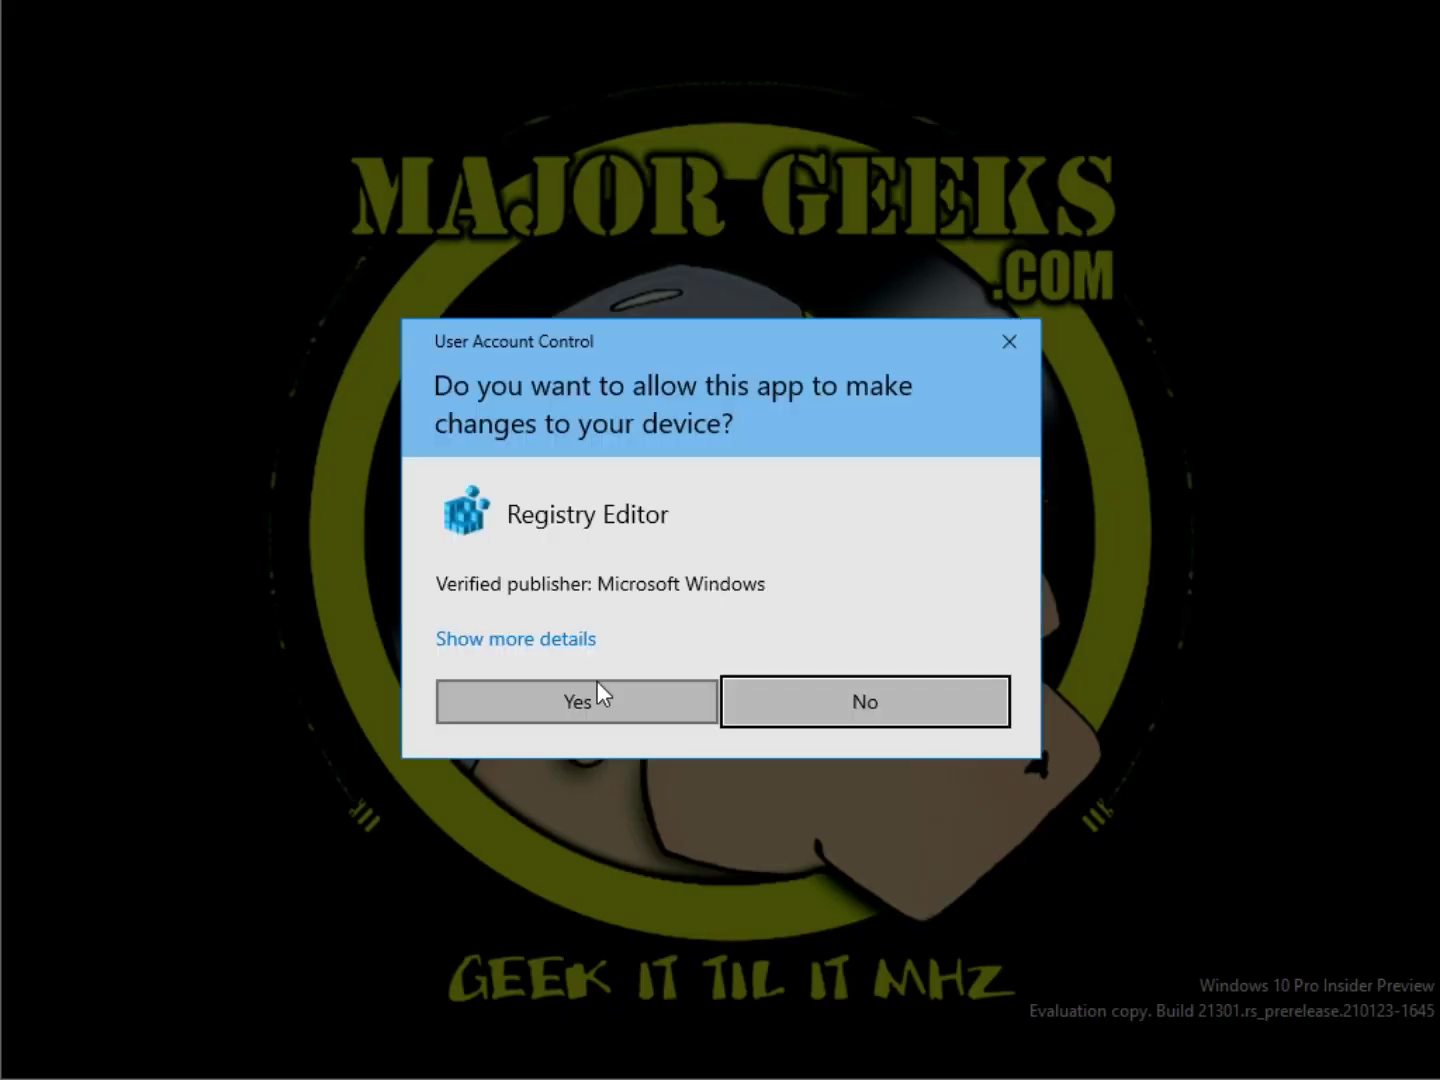
left_click(604, 690)
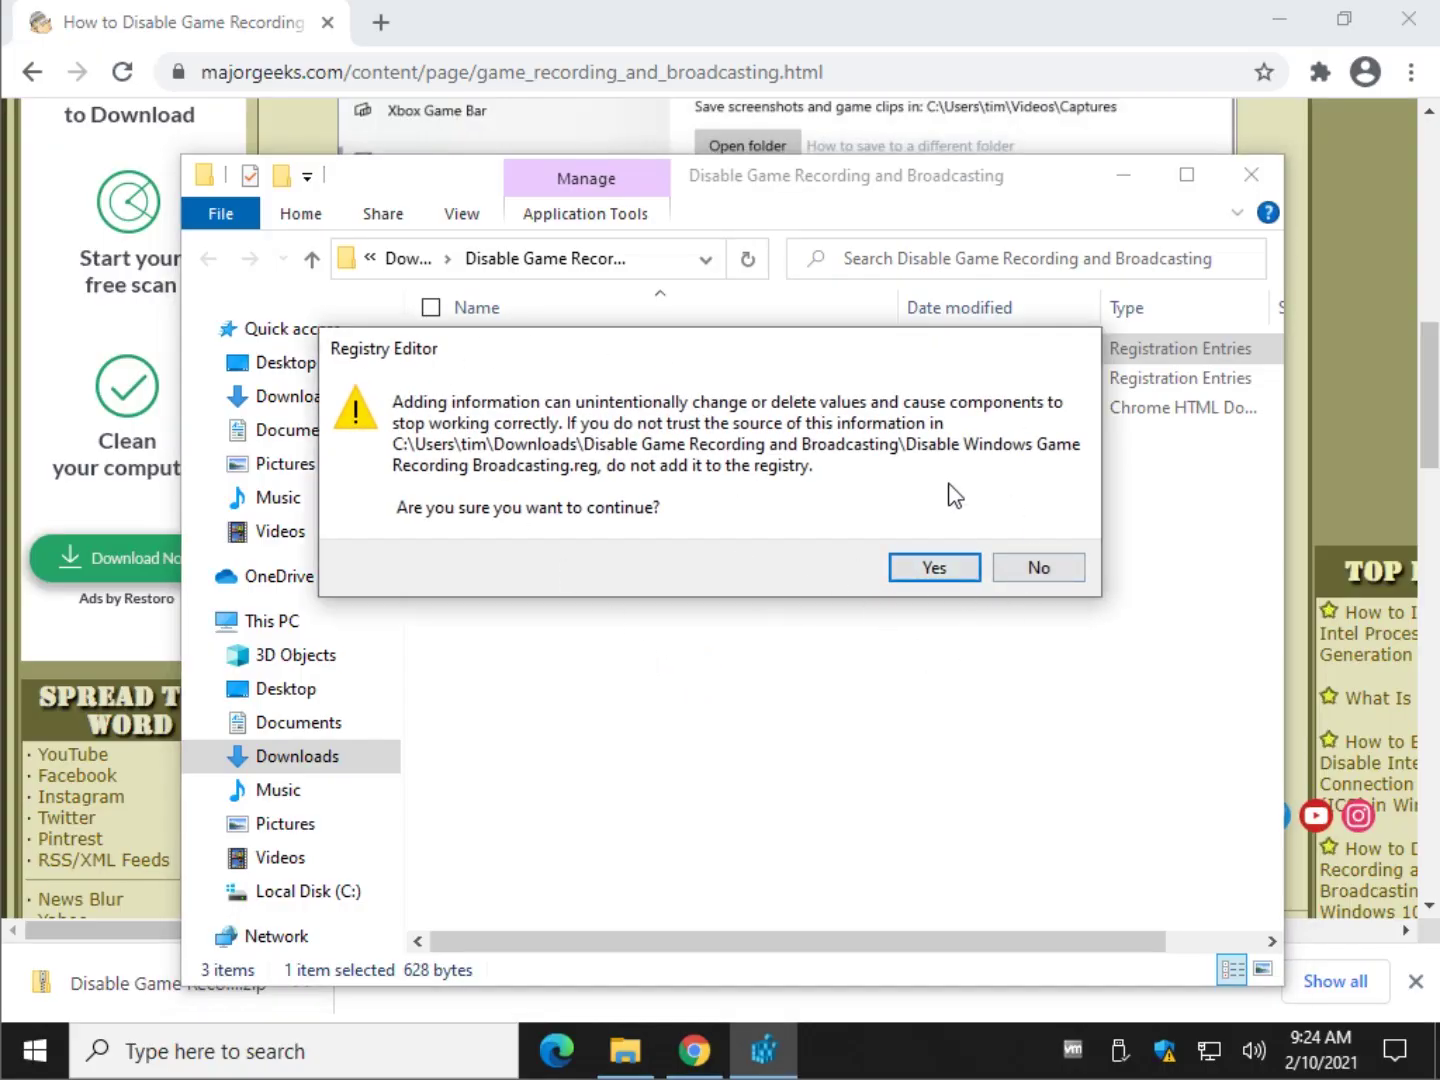
left_click(931, 567)
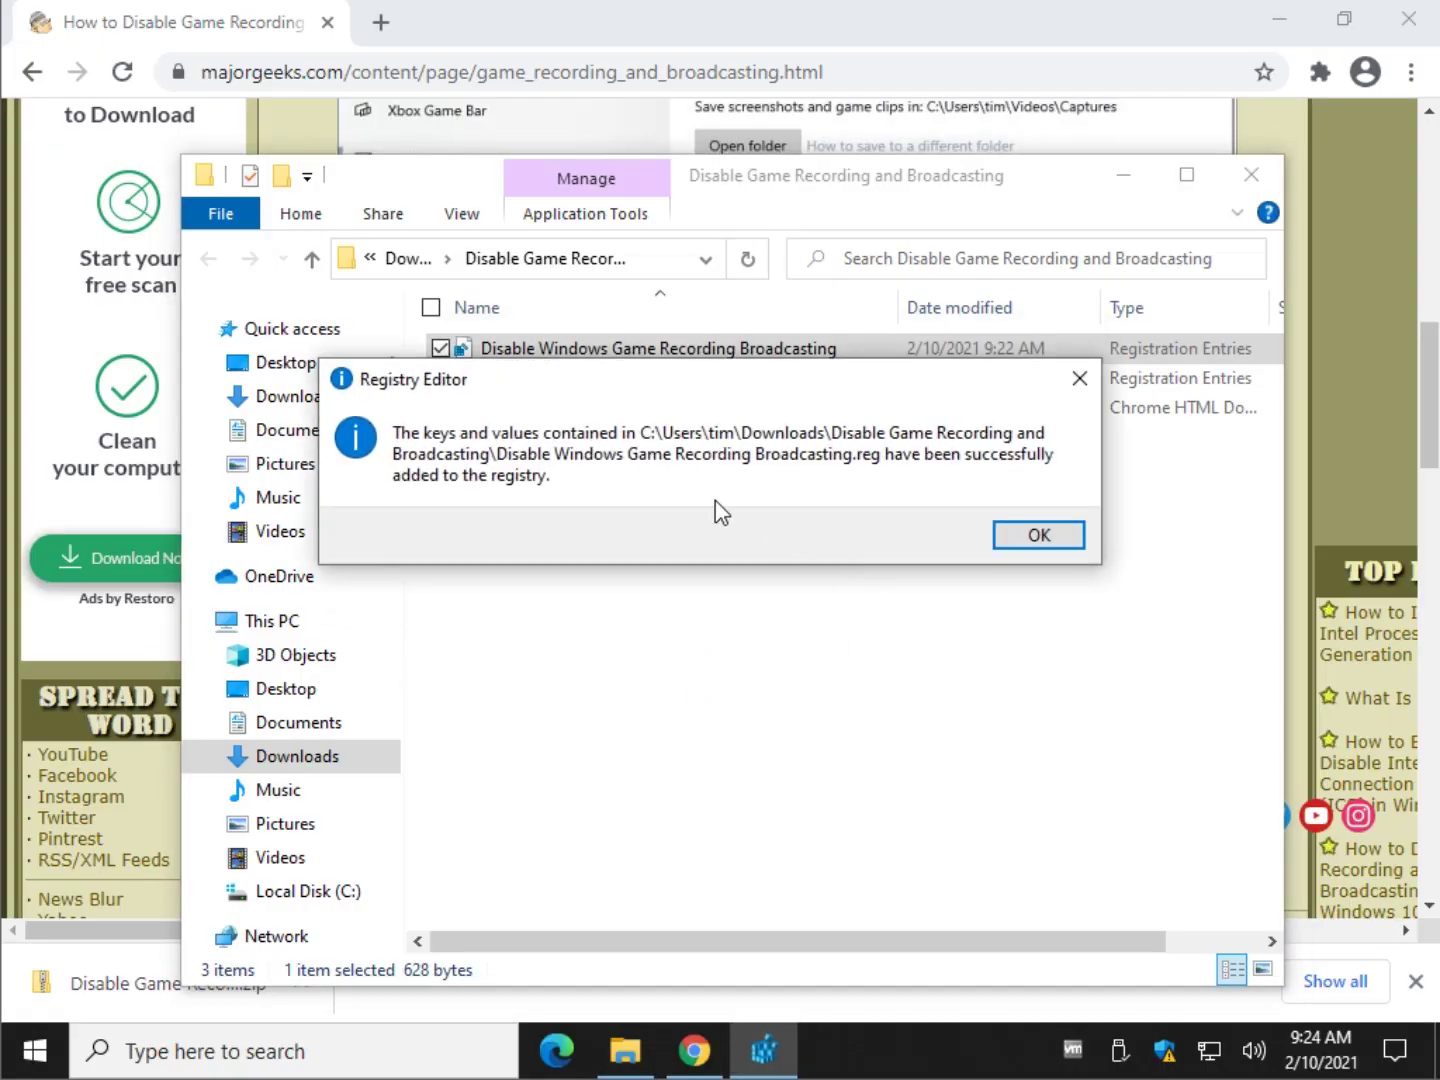
left_click(1041, 528)
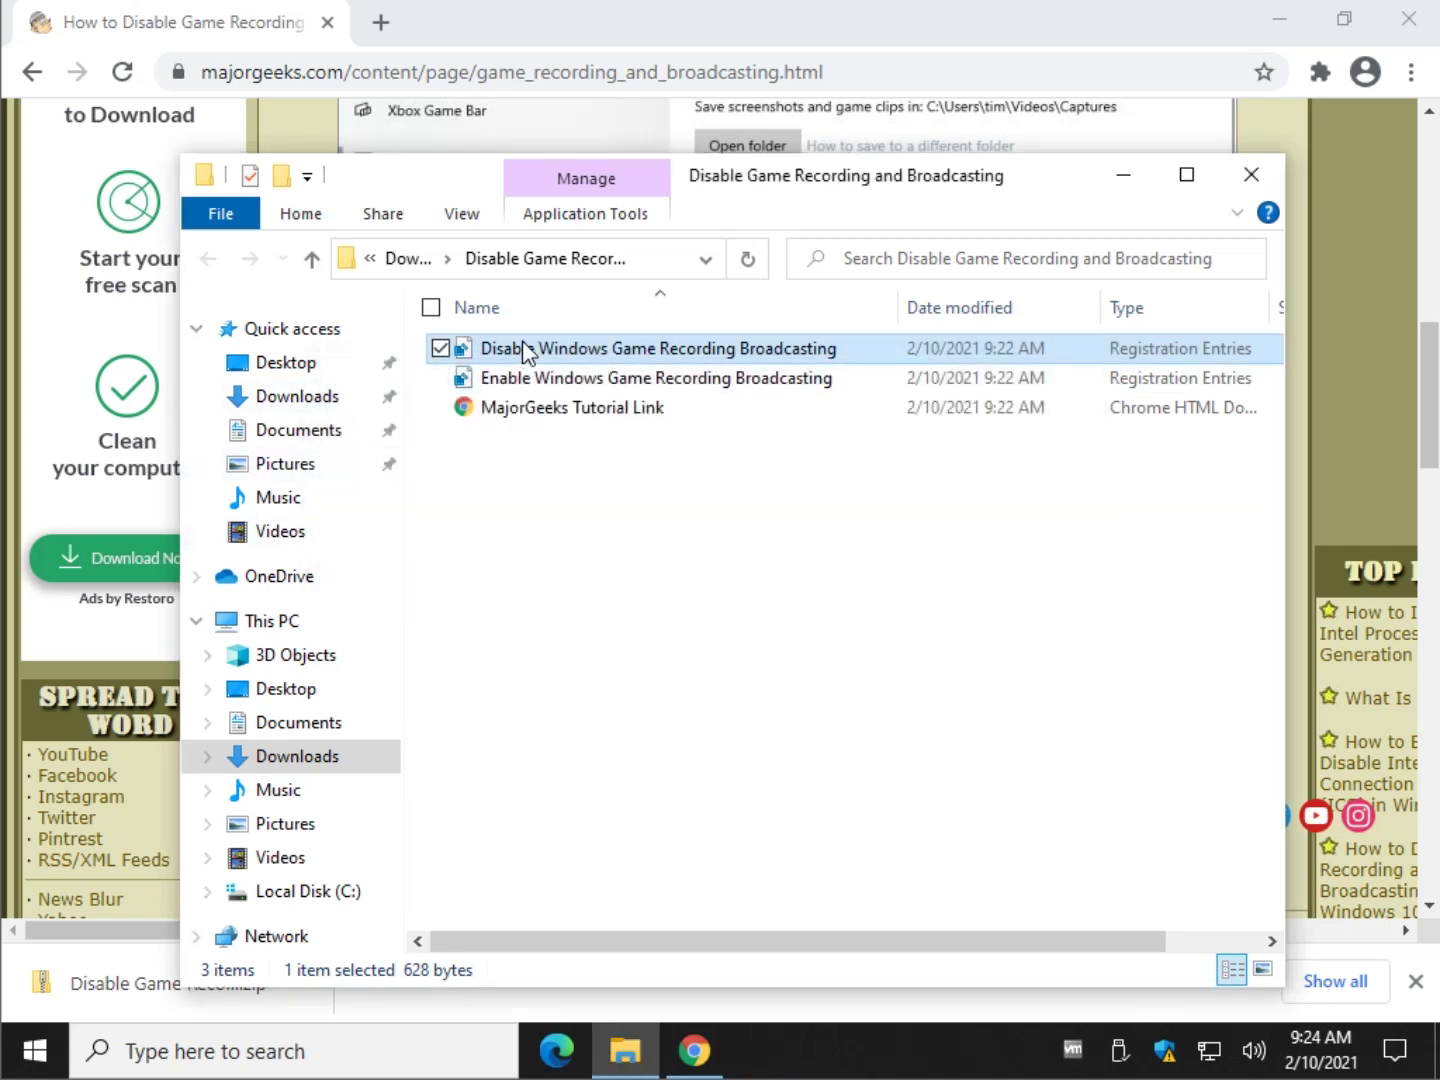
- Merge 'Enable Windows Game Recording Broadcasting.reg' into the registry and close the folder window
left_click(580, 378)
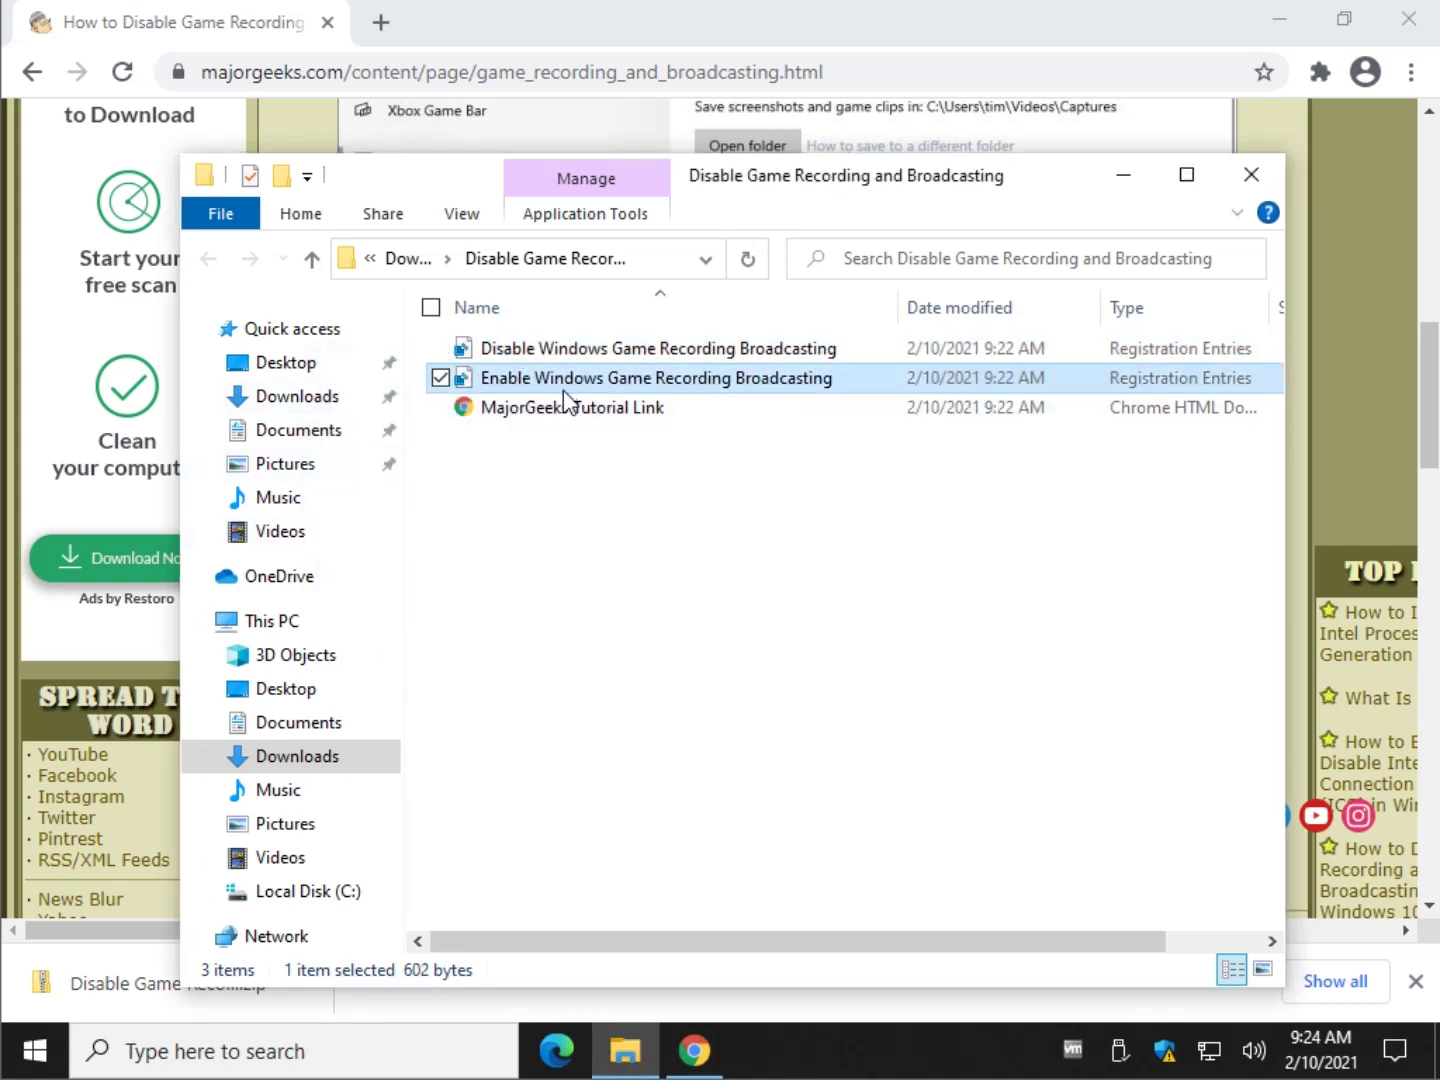
double_click(563, 390)
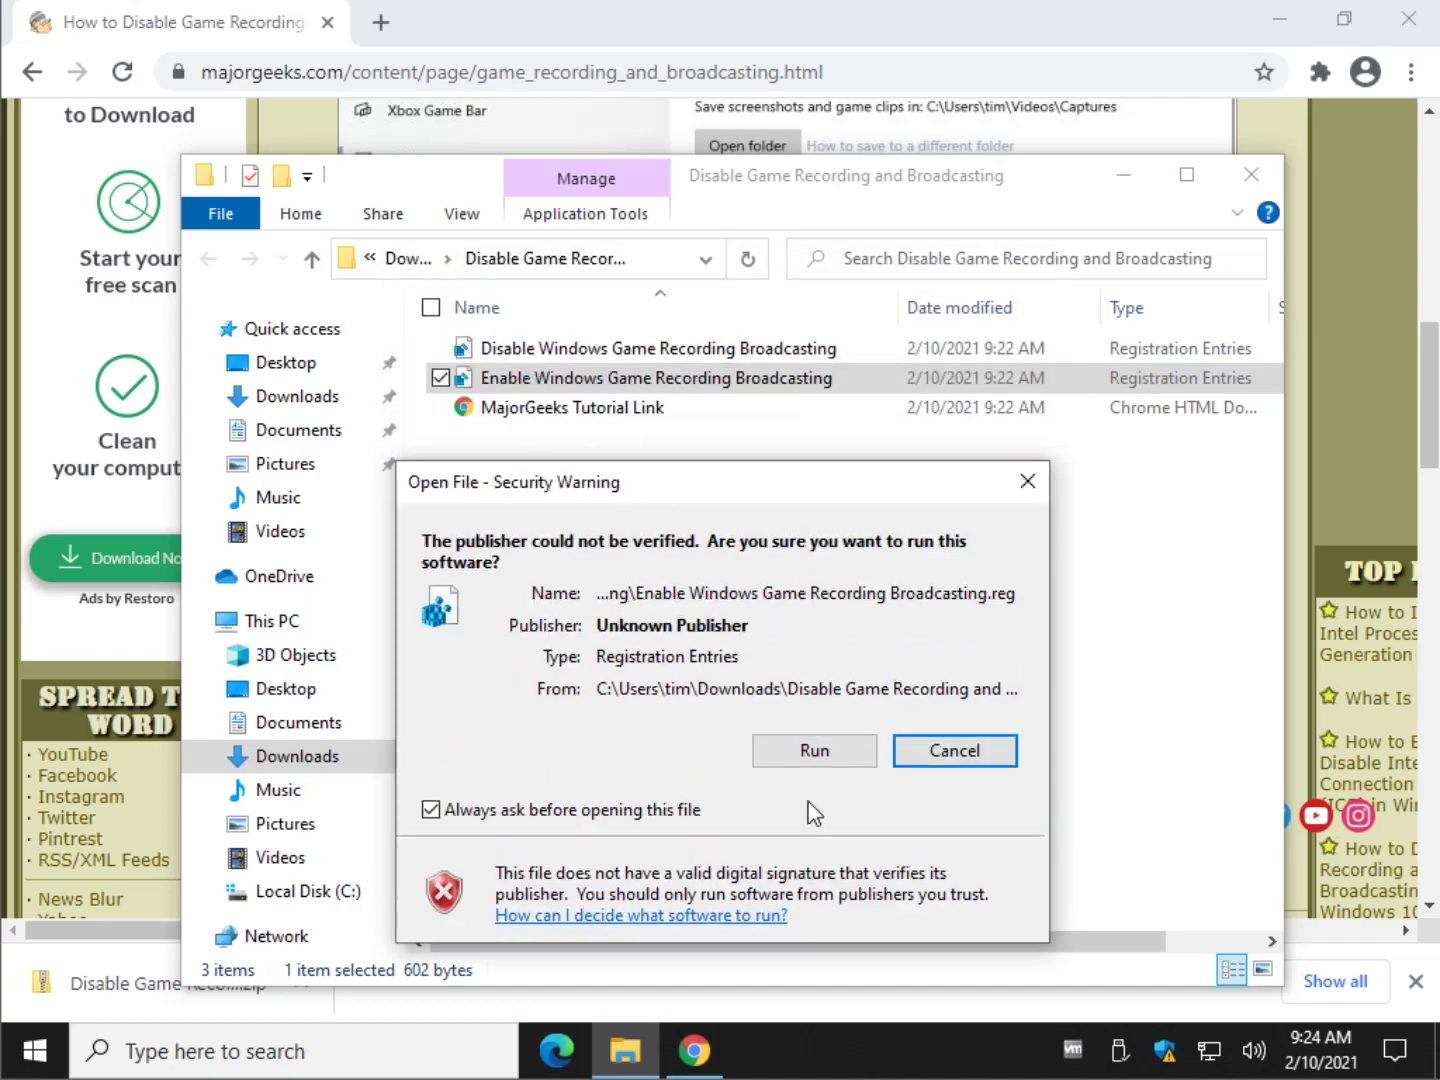
left_click(831, 751)
left_click(620, 714)
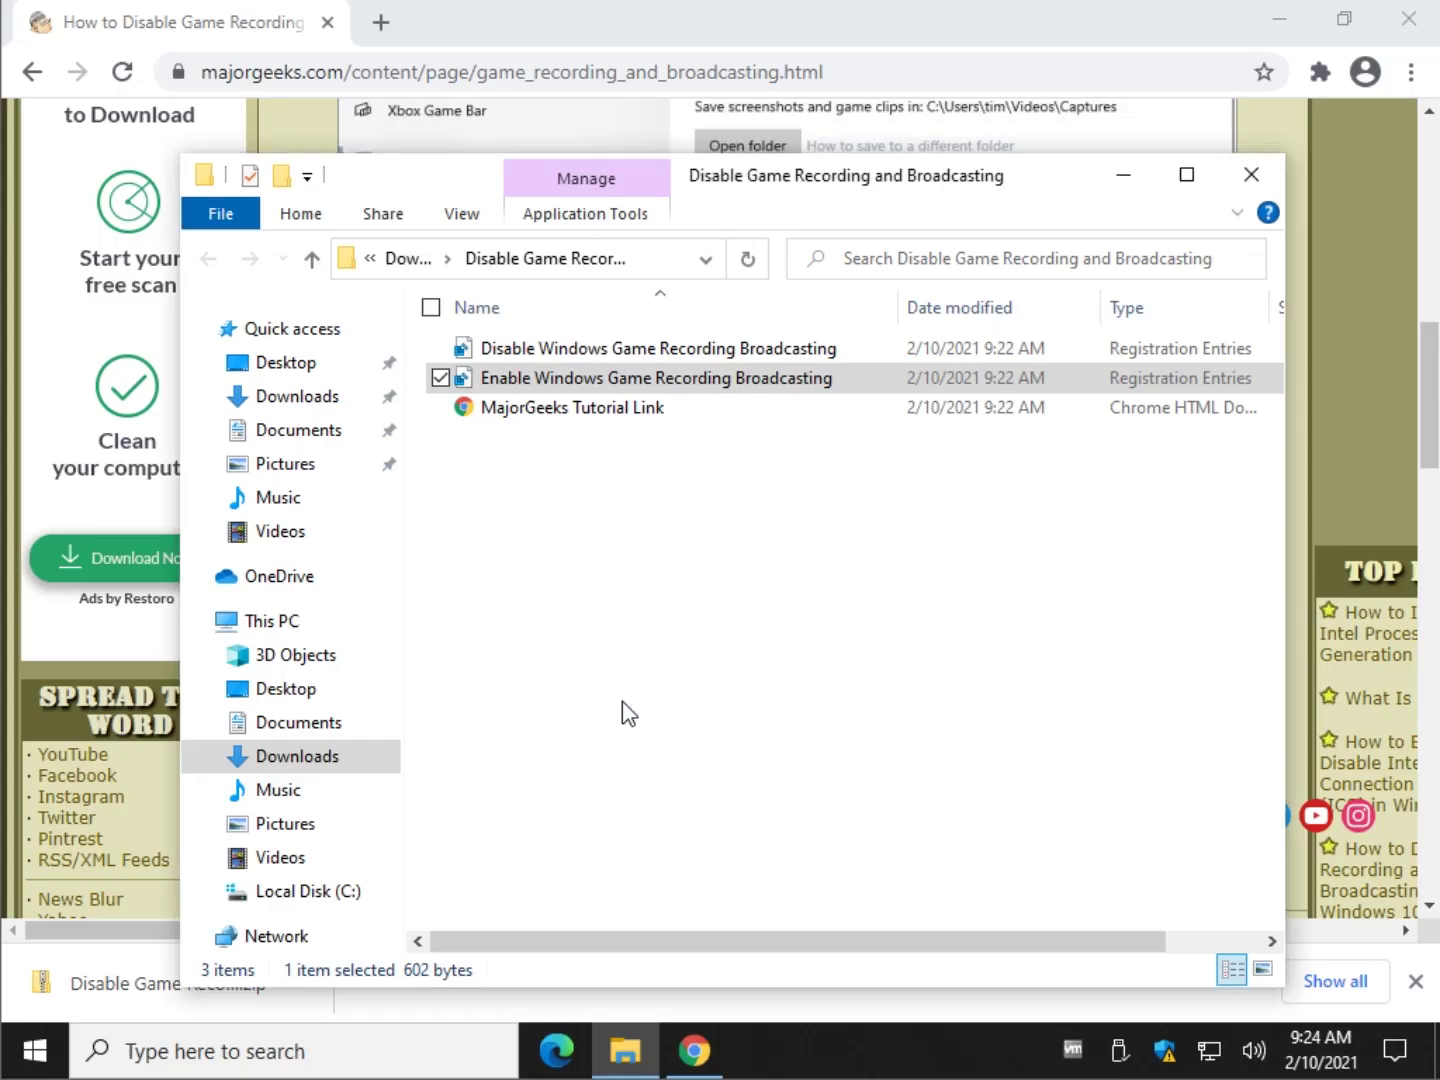
left_click(930, 568)
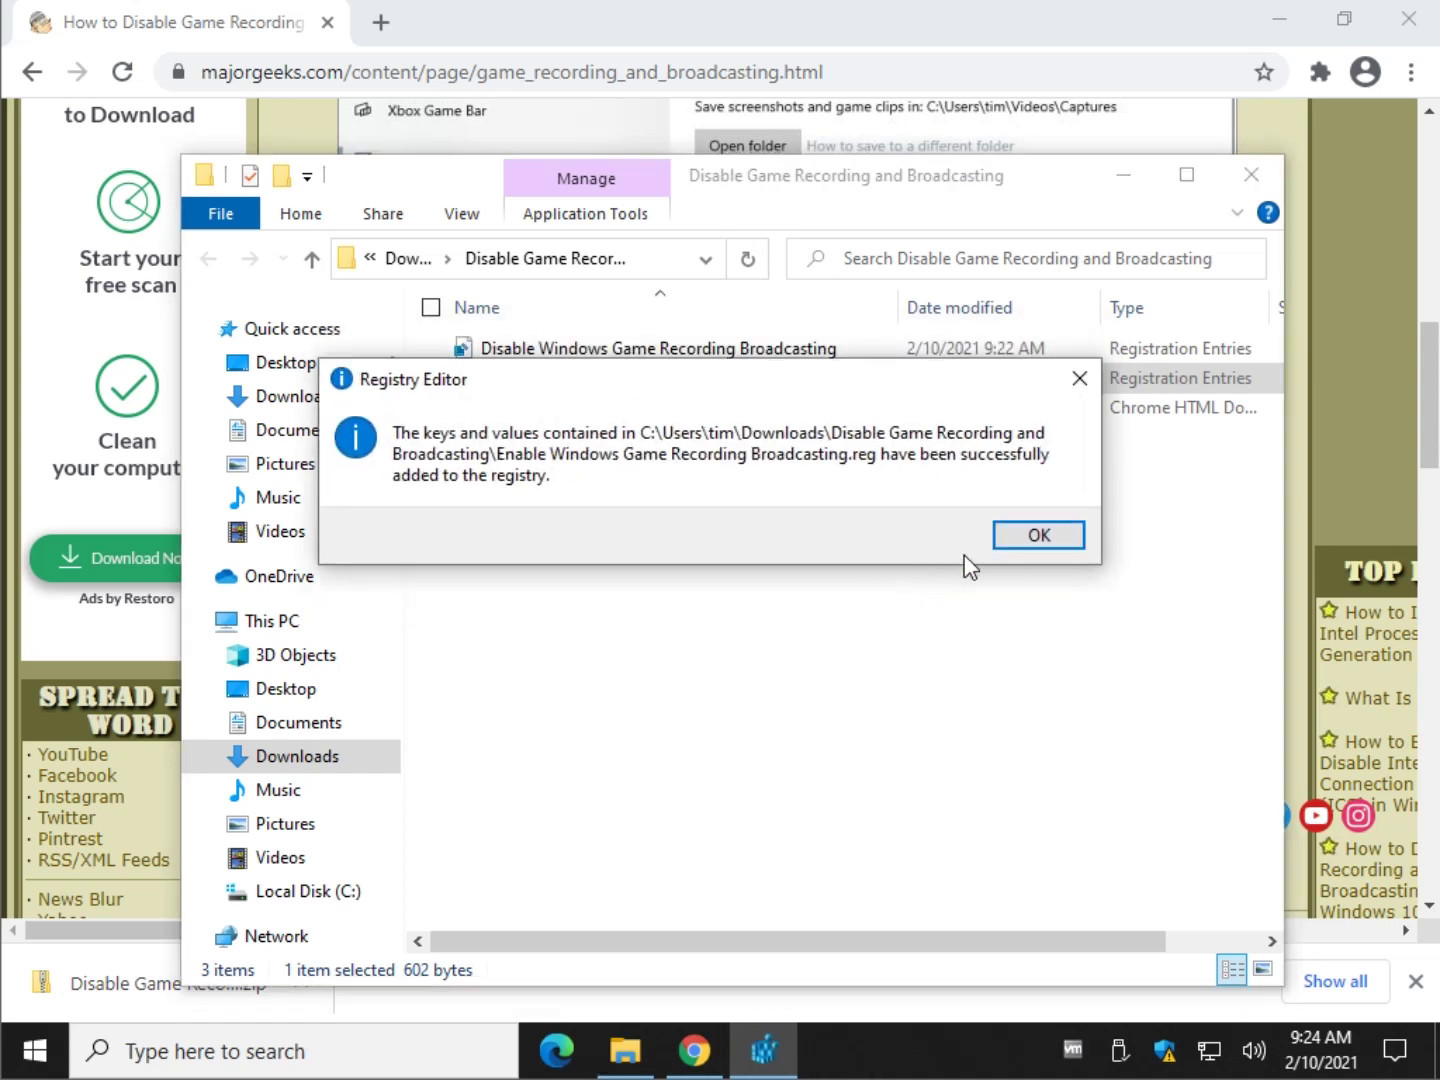
left_click(1040, 535)
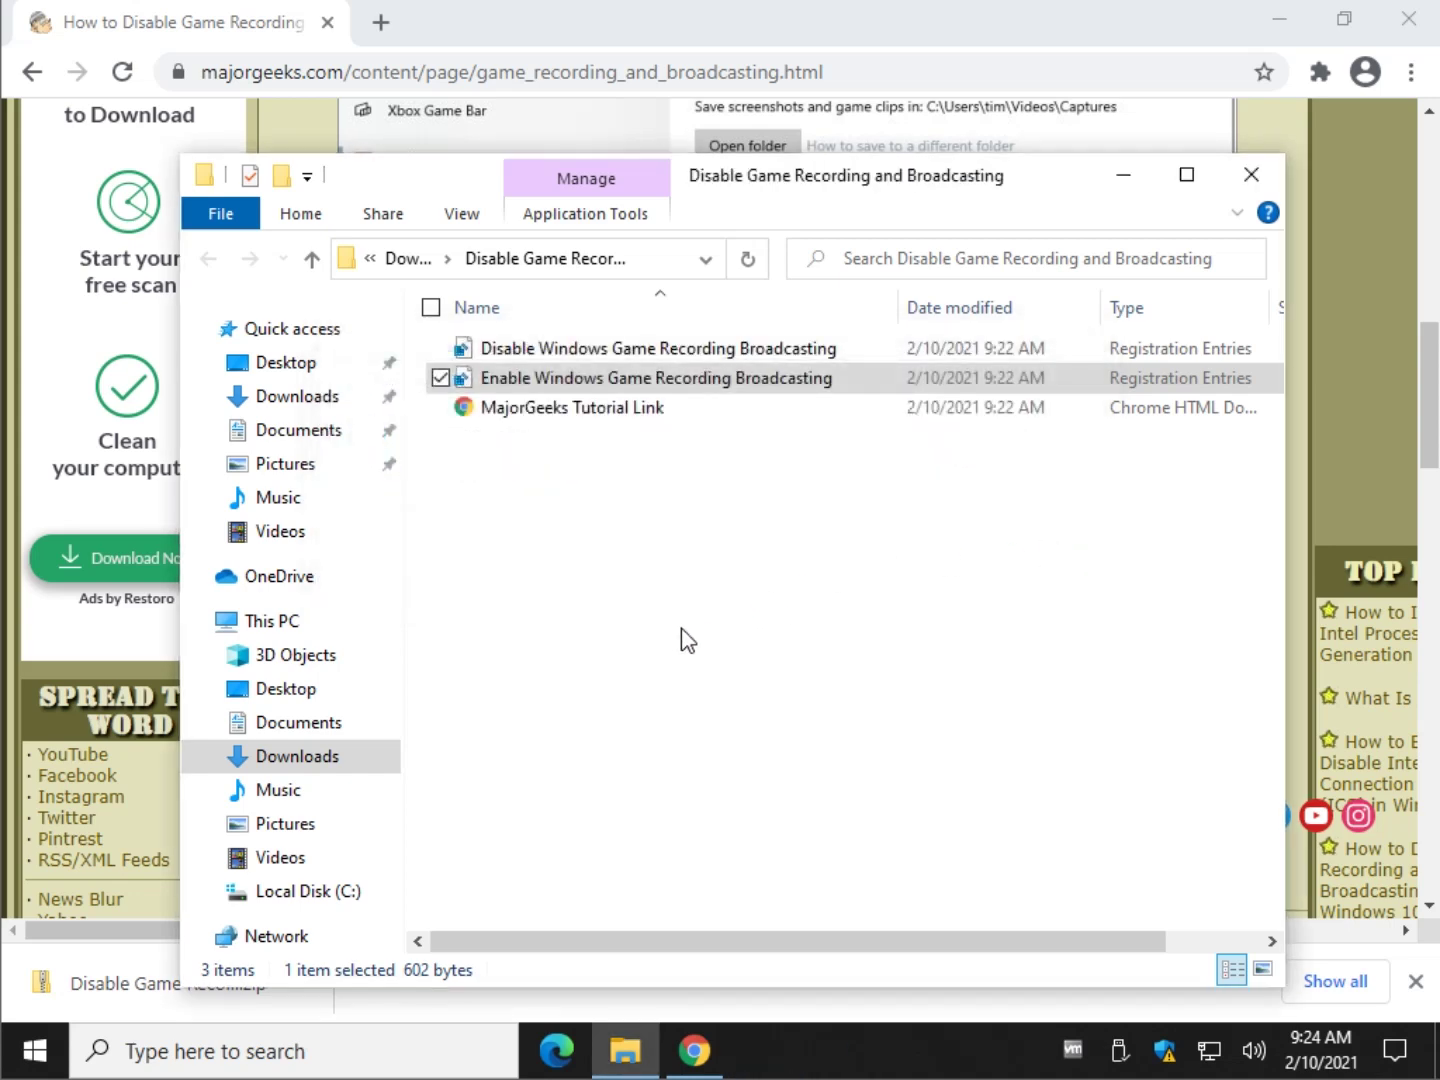
left_click(1251, 175)
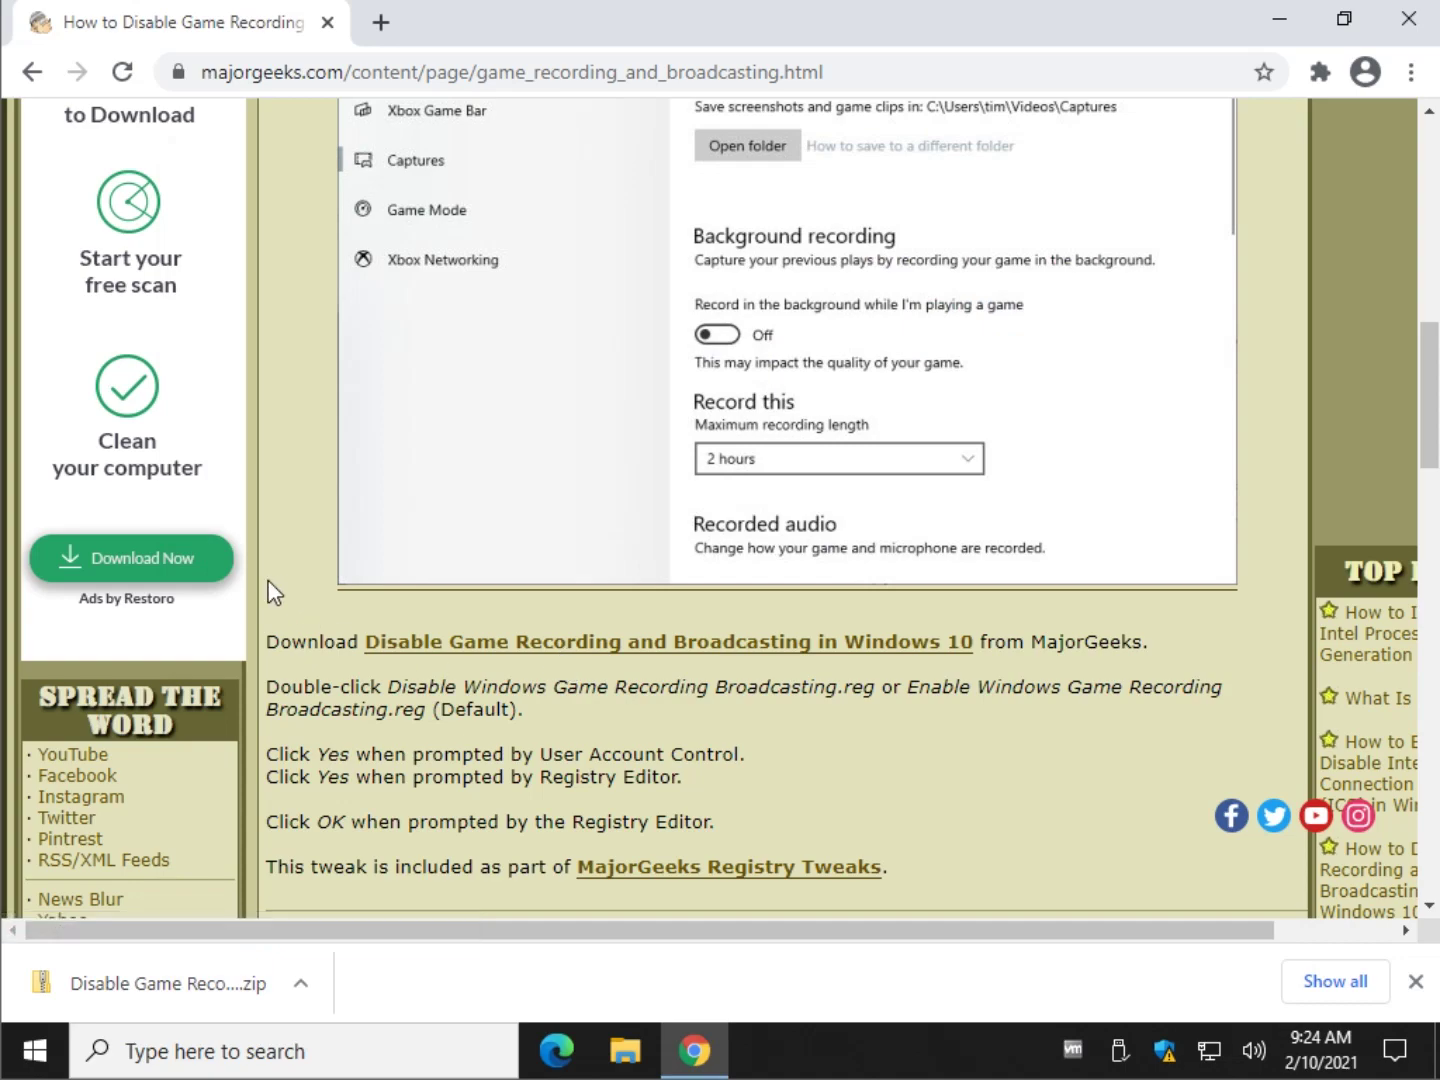
- Copy the path HKEY_LOCAL_MACHINE\SOFTWARE\Policies\Microsoft\Windows from the article's manual steps
scroll(308, 535, "down", 5)
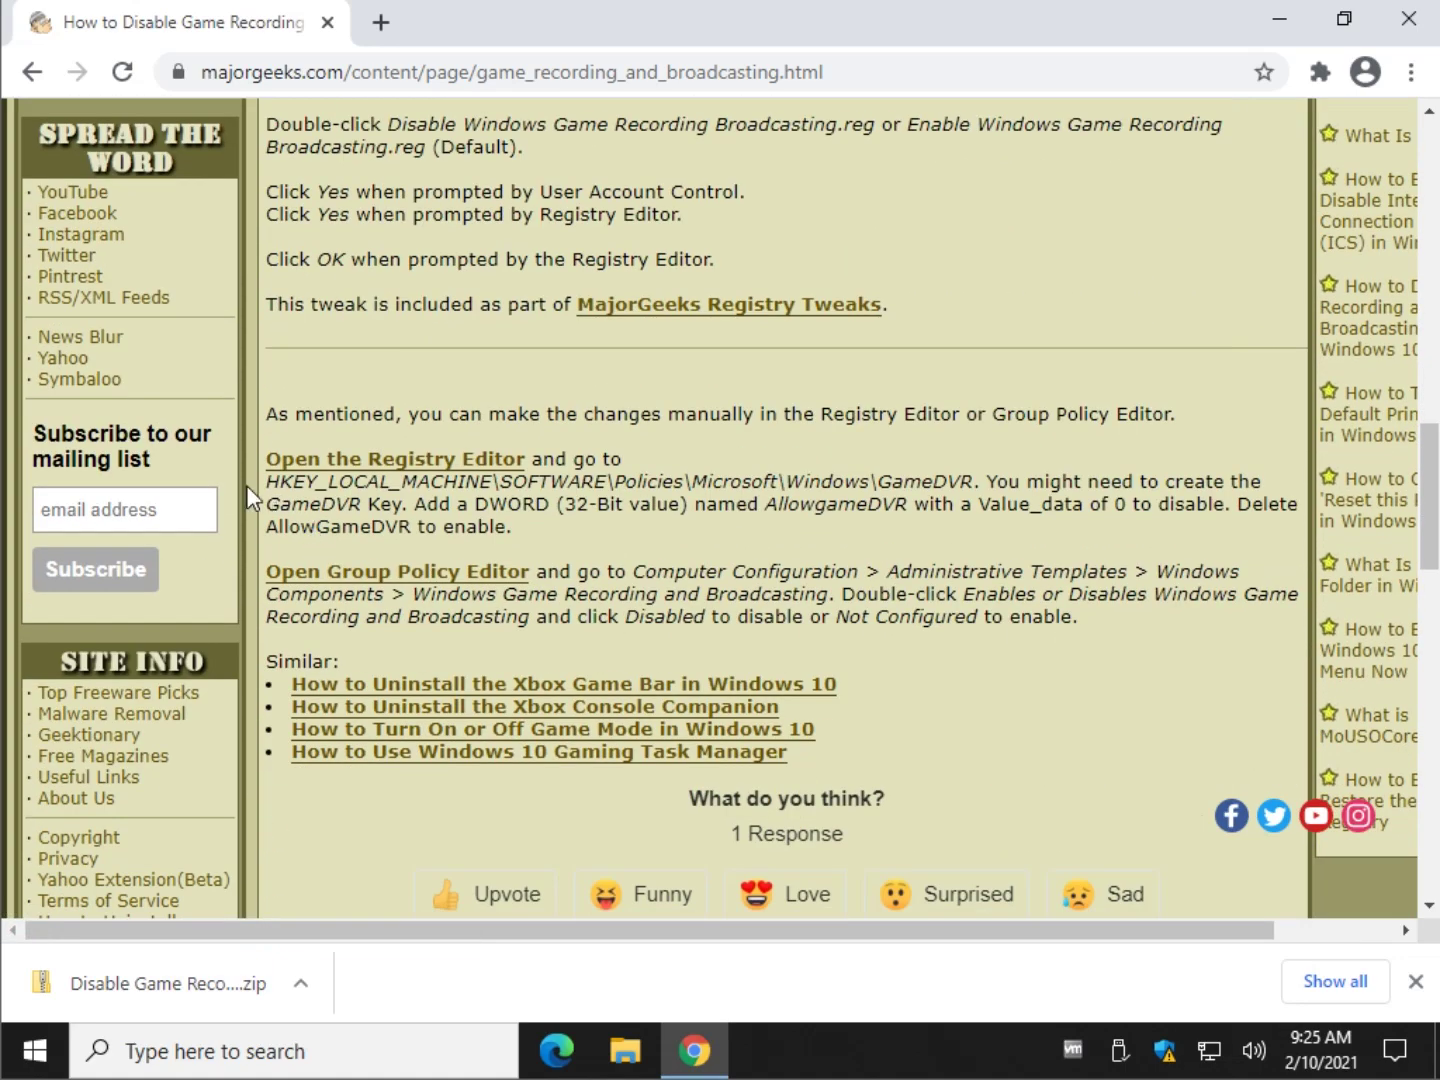
left_click_drag(266, 484, 880, 487)
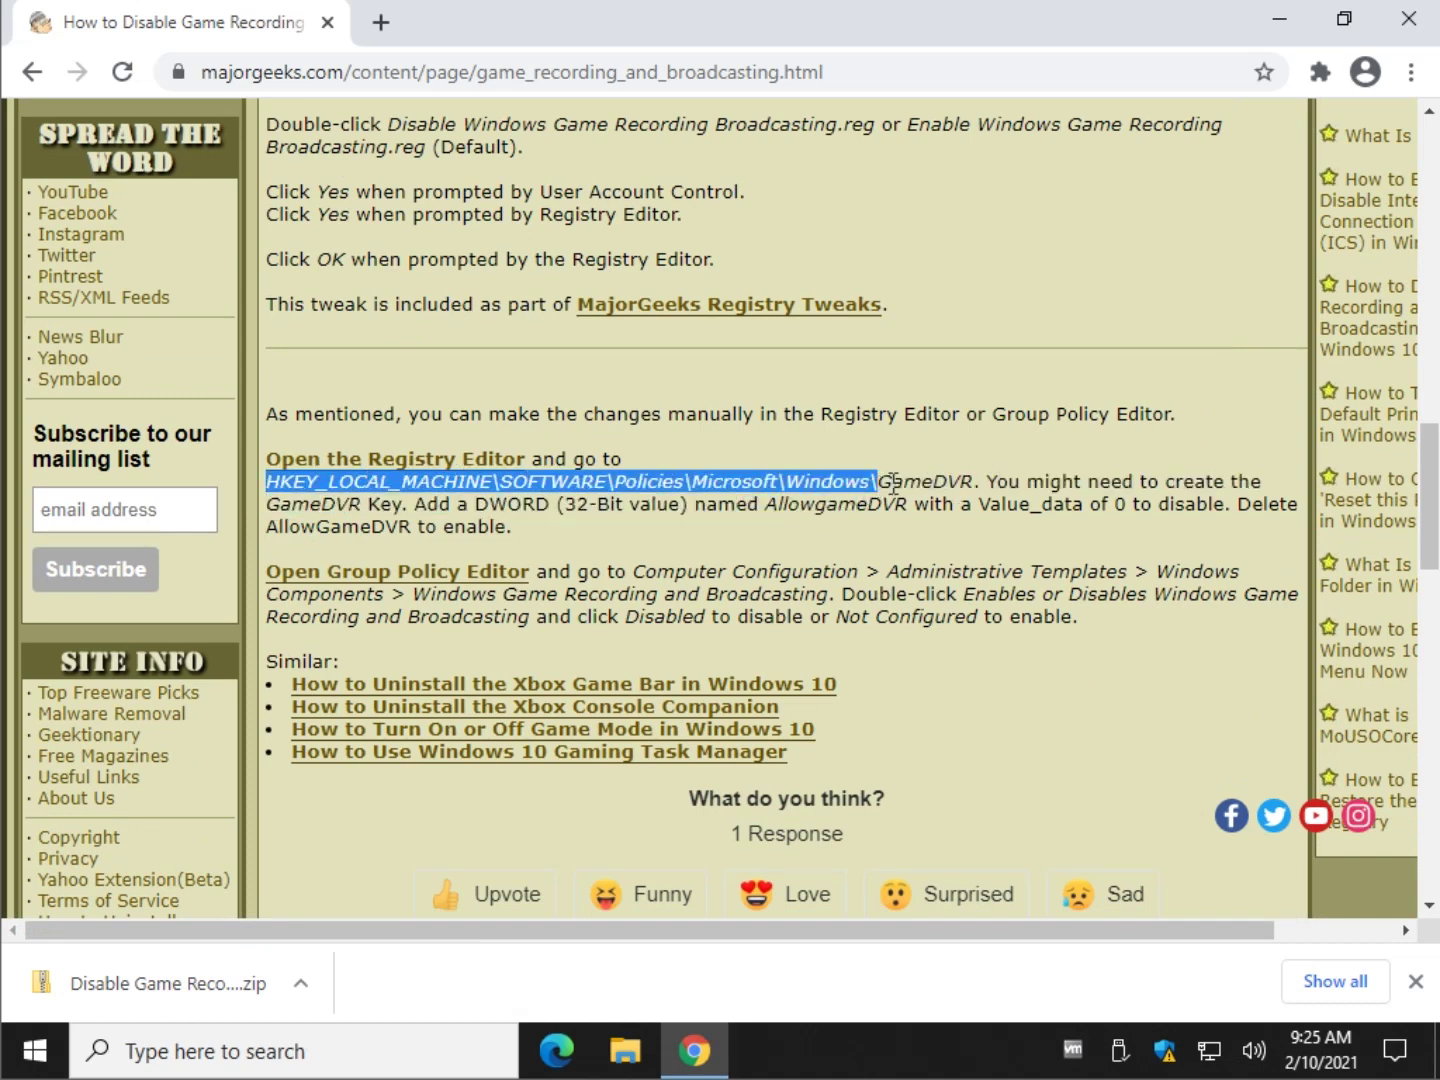
right_click(789, 487)
left_click(815, 509)
- Launch Registry Editor from the Win+R Run dialog with the regedit command
key("super+r")
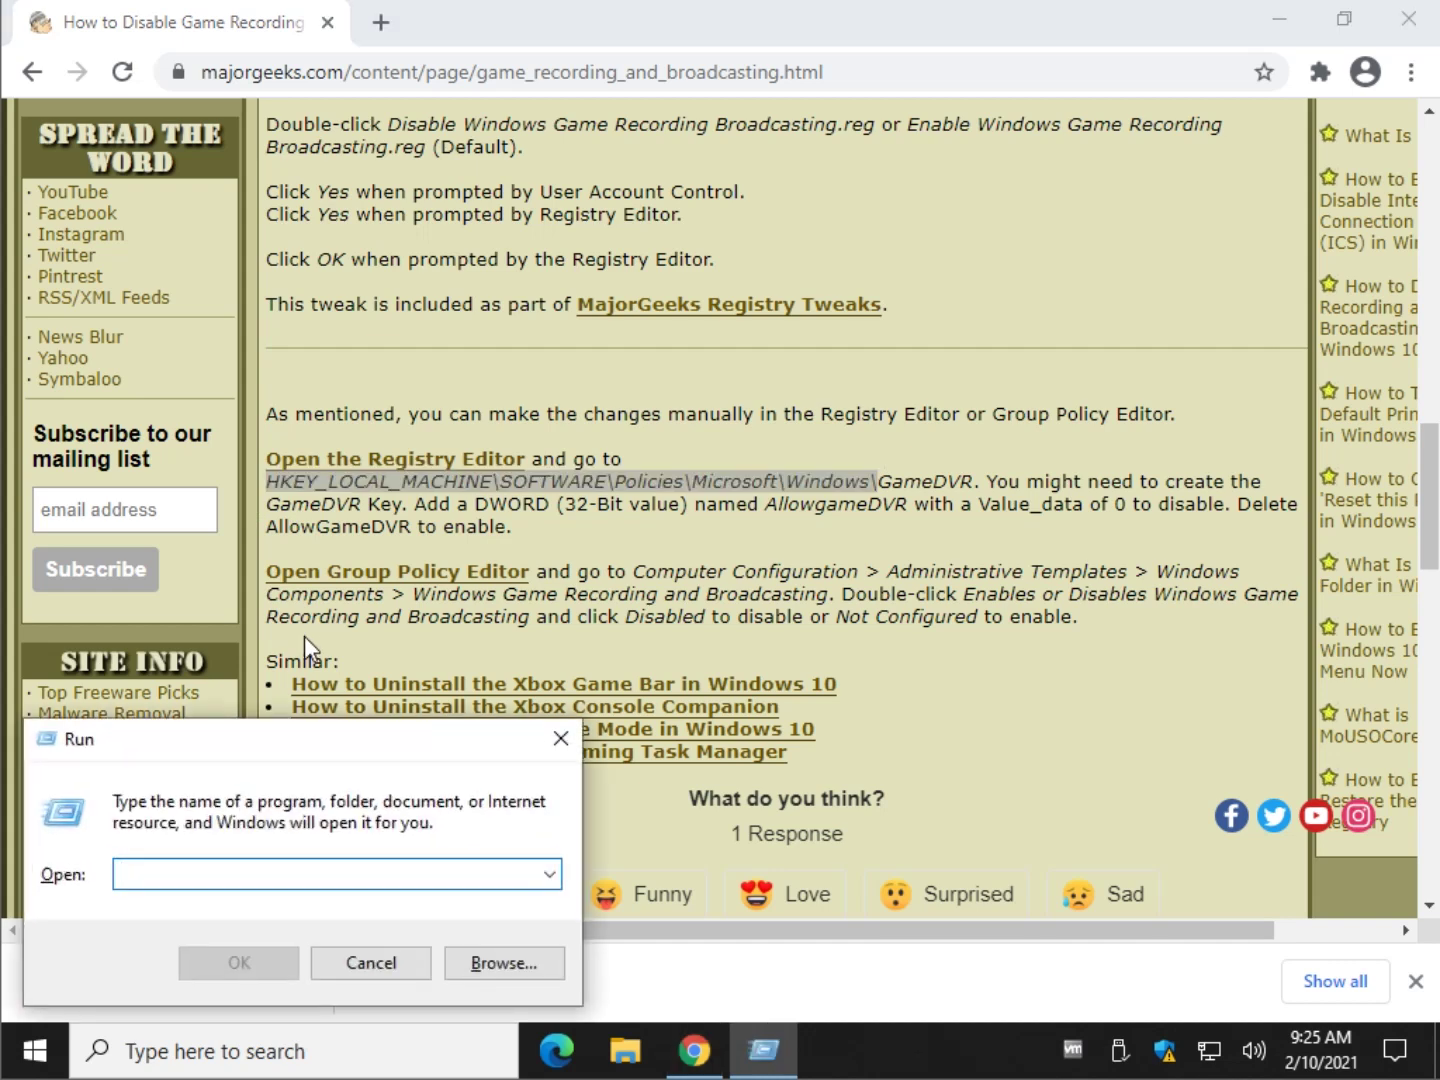
type("regedit")
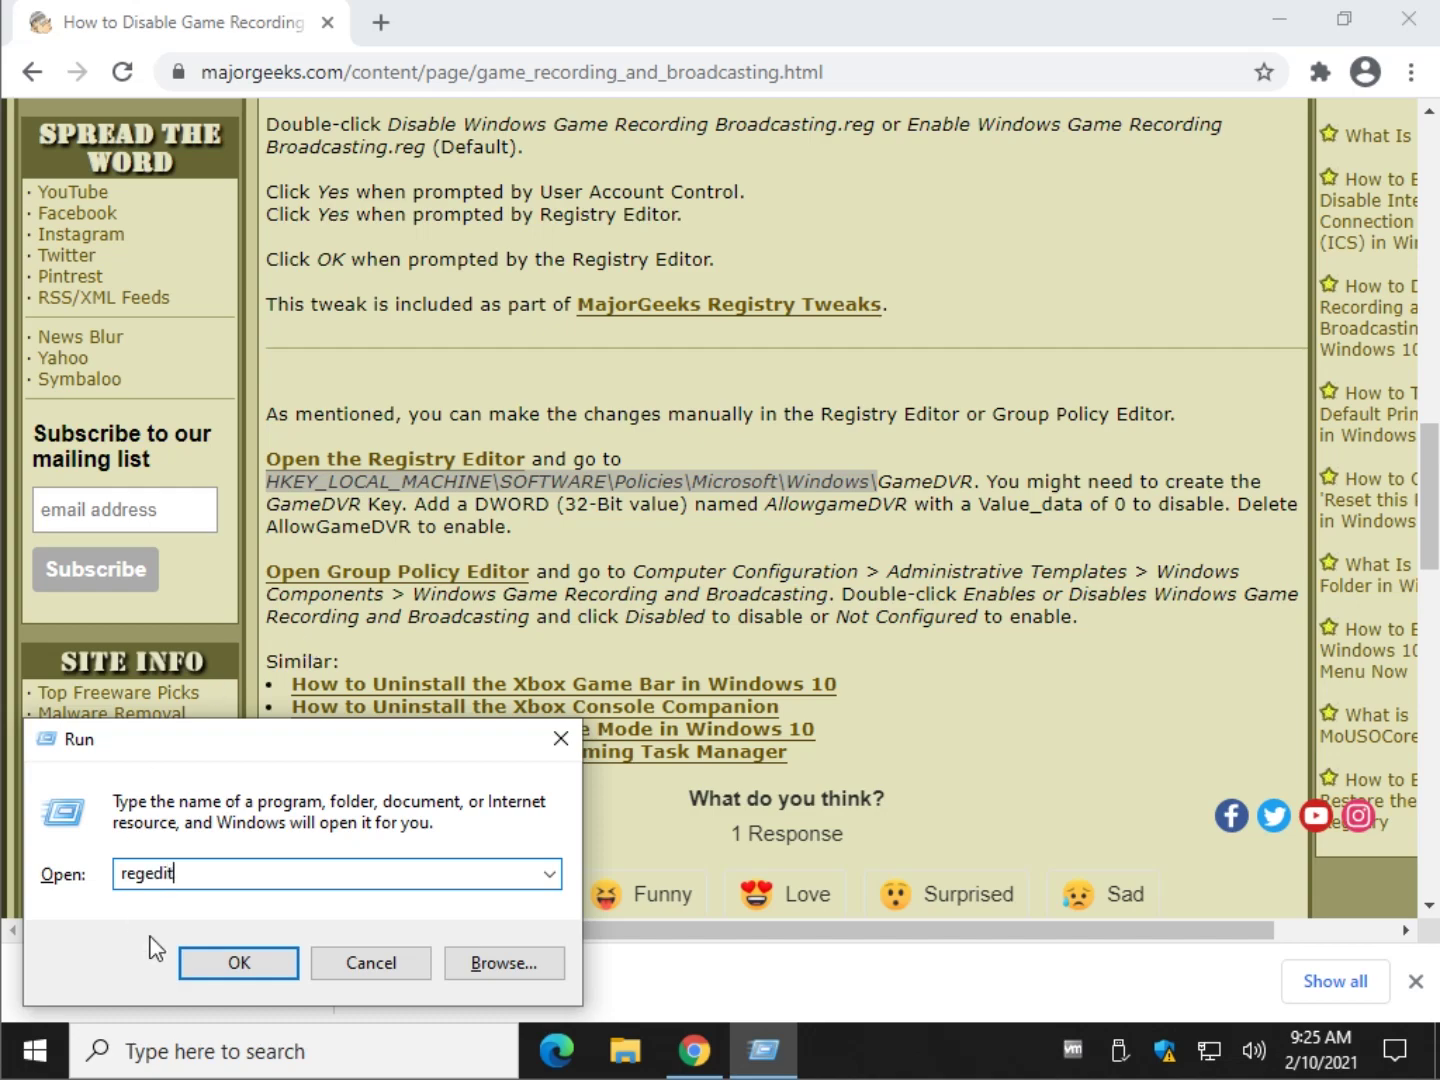
left_click(200, 960)
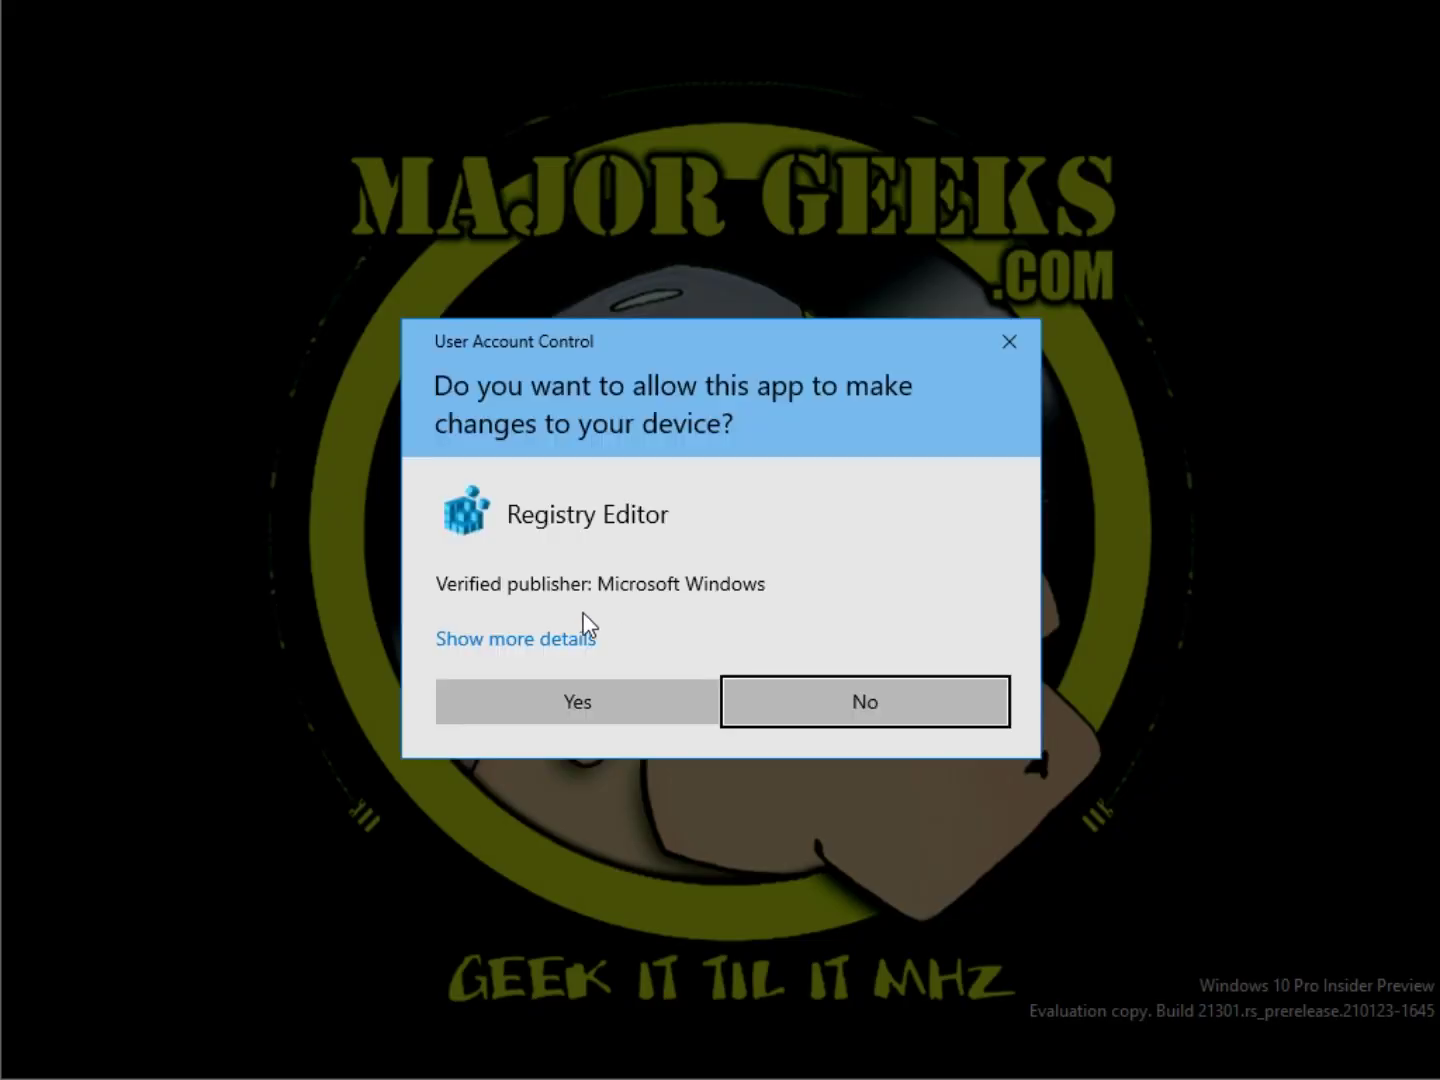
- Approve UAC, paste the Policies\Microsoft\Windows path into the address bar, and select the GameDVR key
left_click(675, 712)
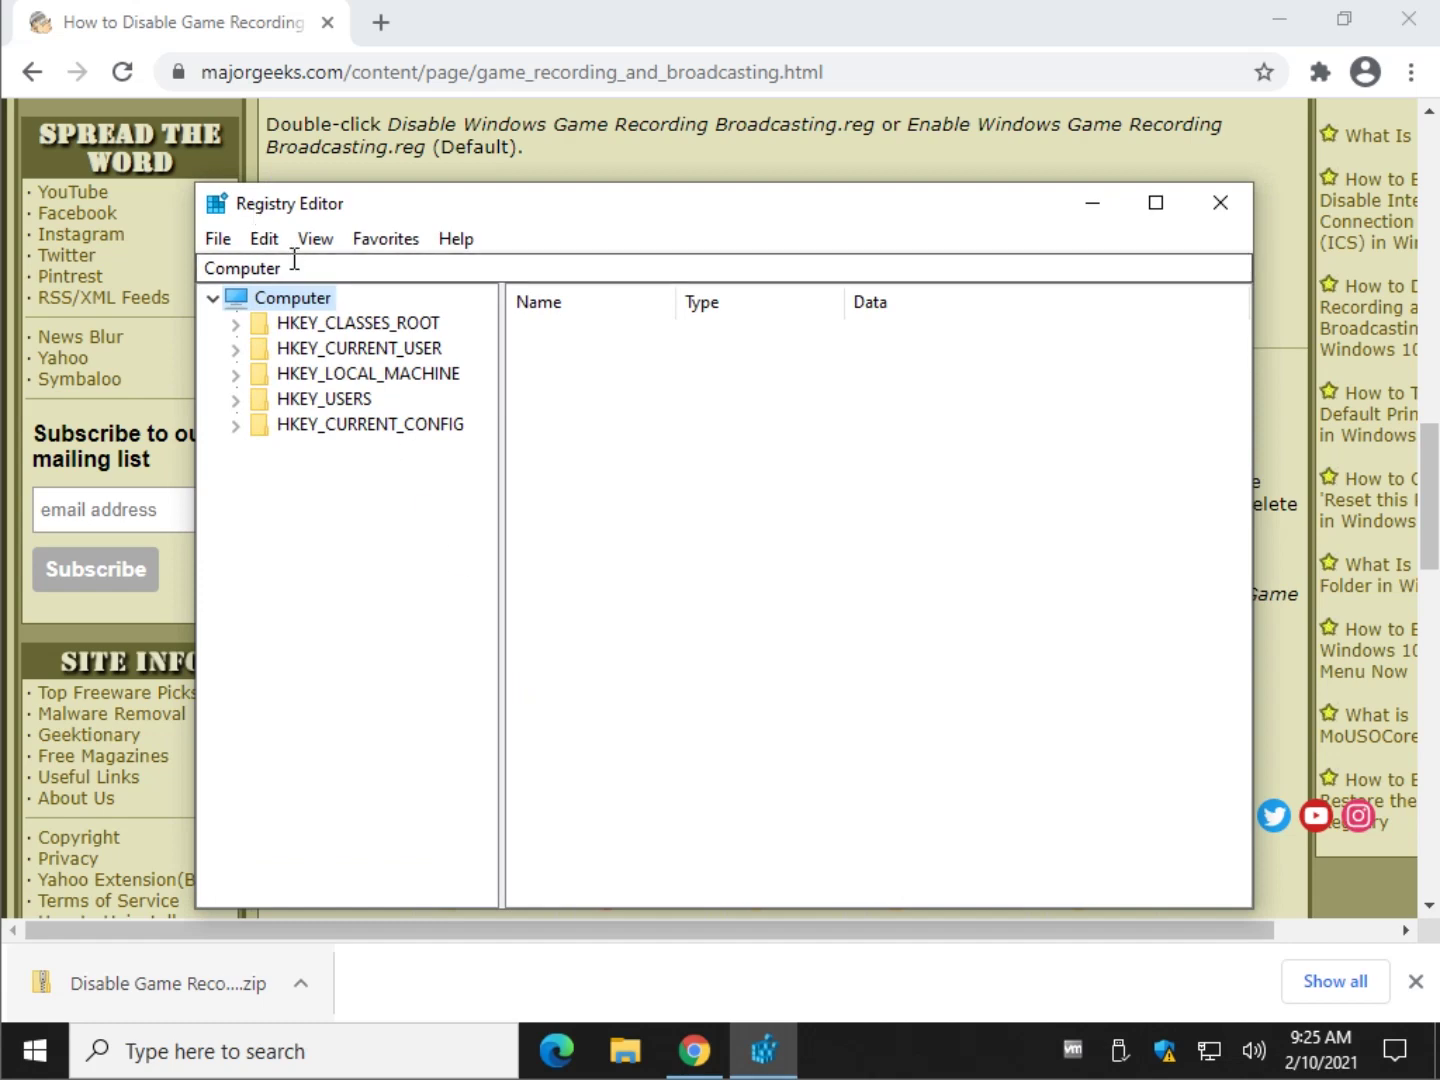
left_click(294, 266)
key("ctrl+v")
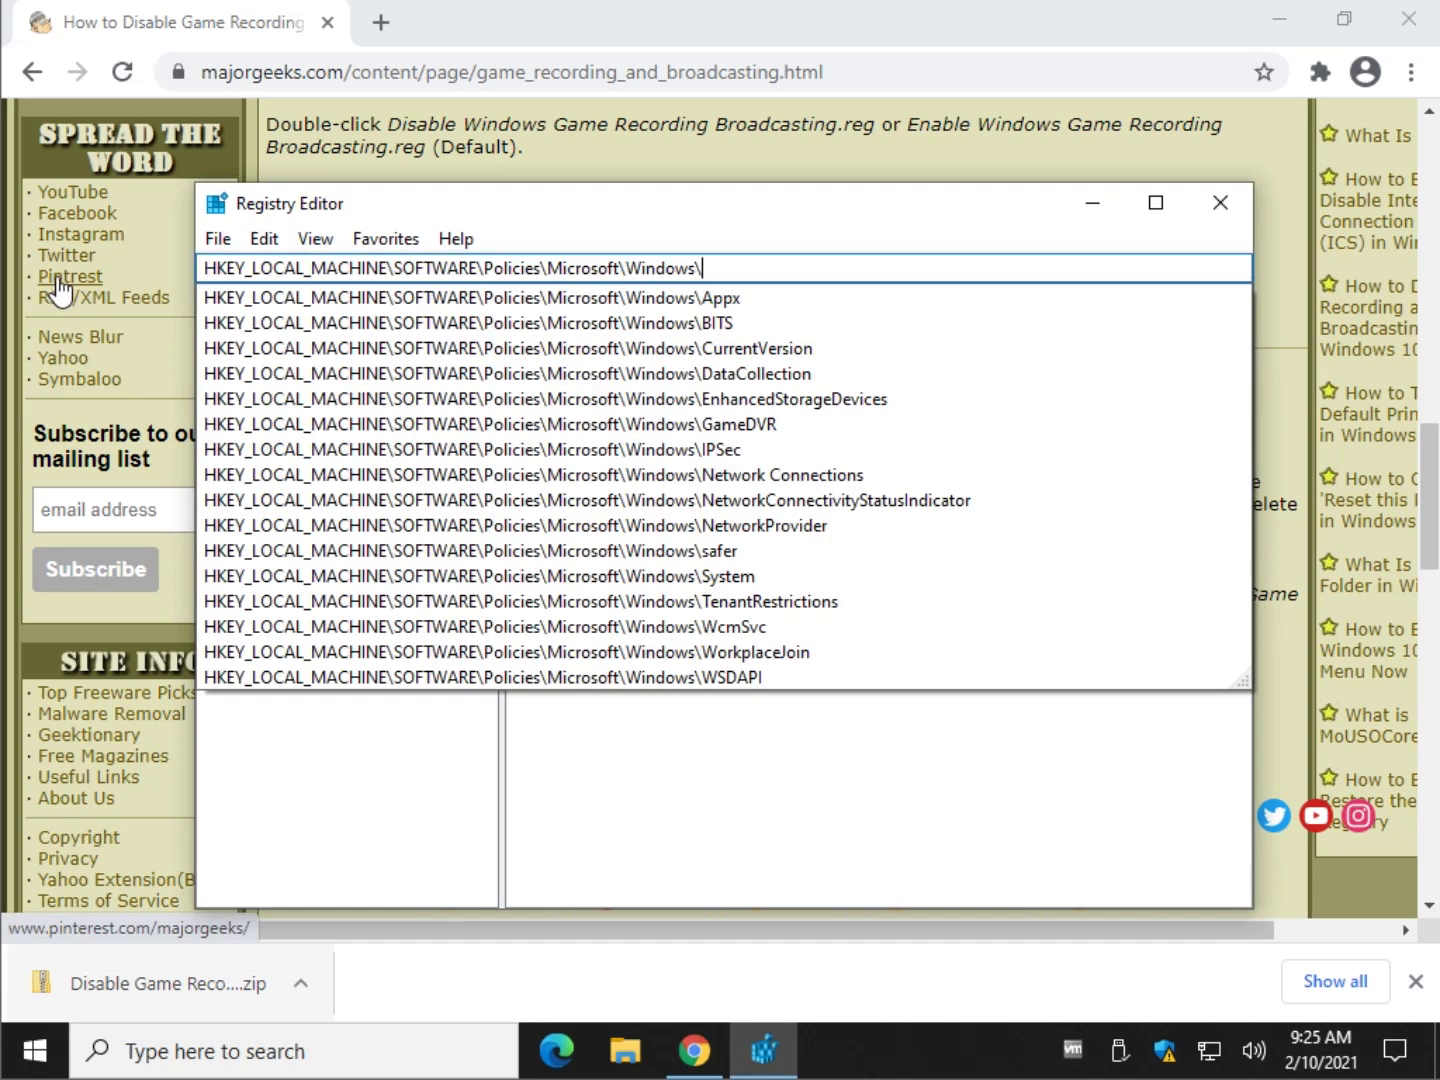
key("Return")
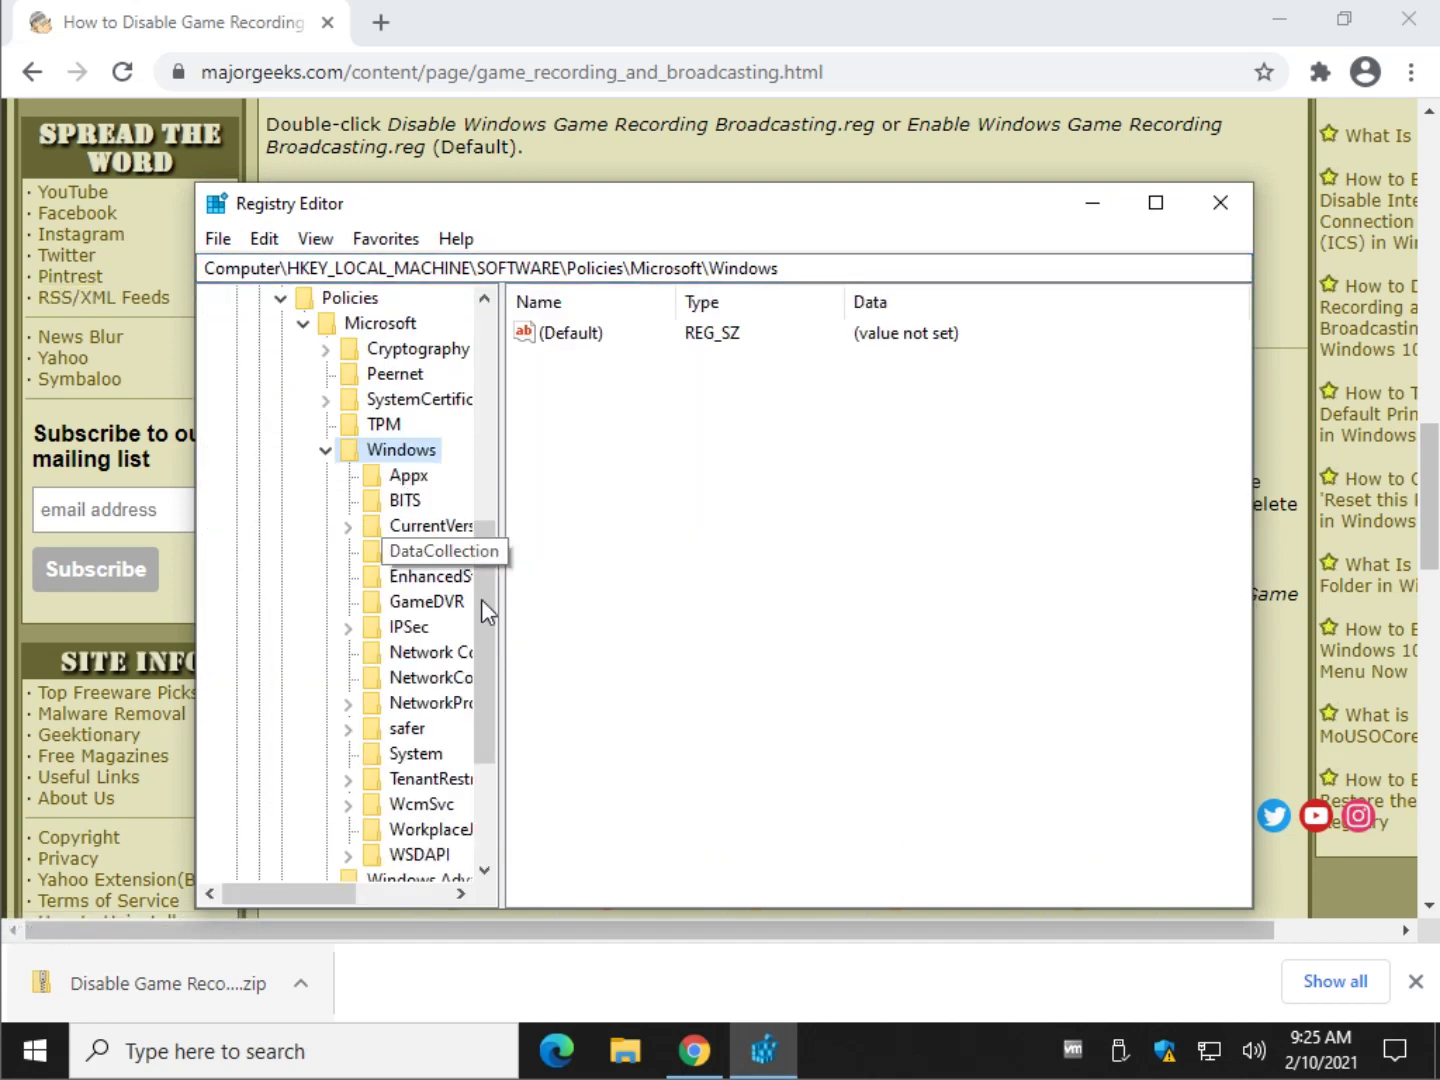
left_click_drag(499, 495, 585, 505)
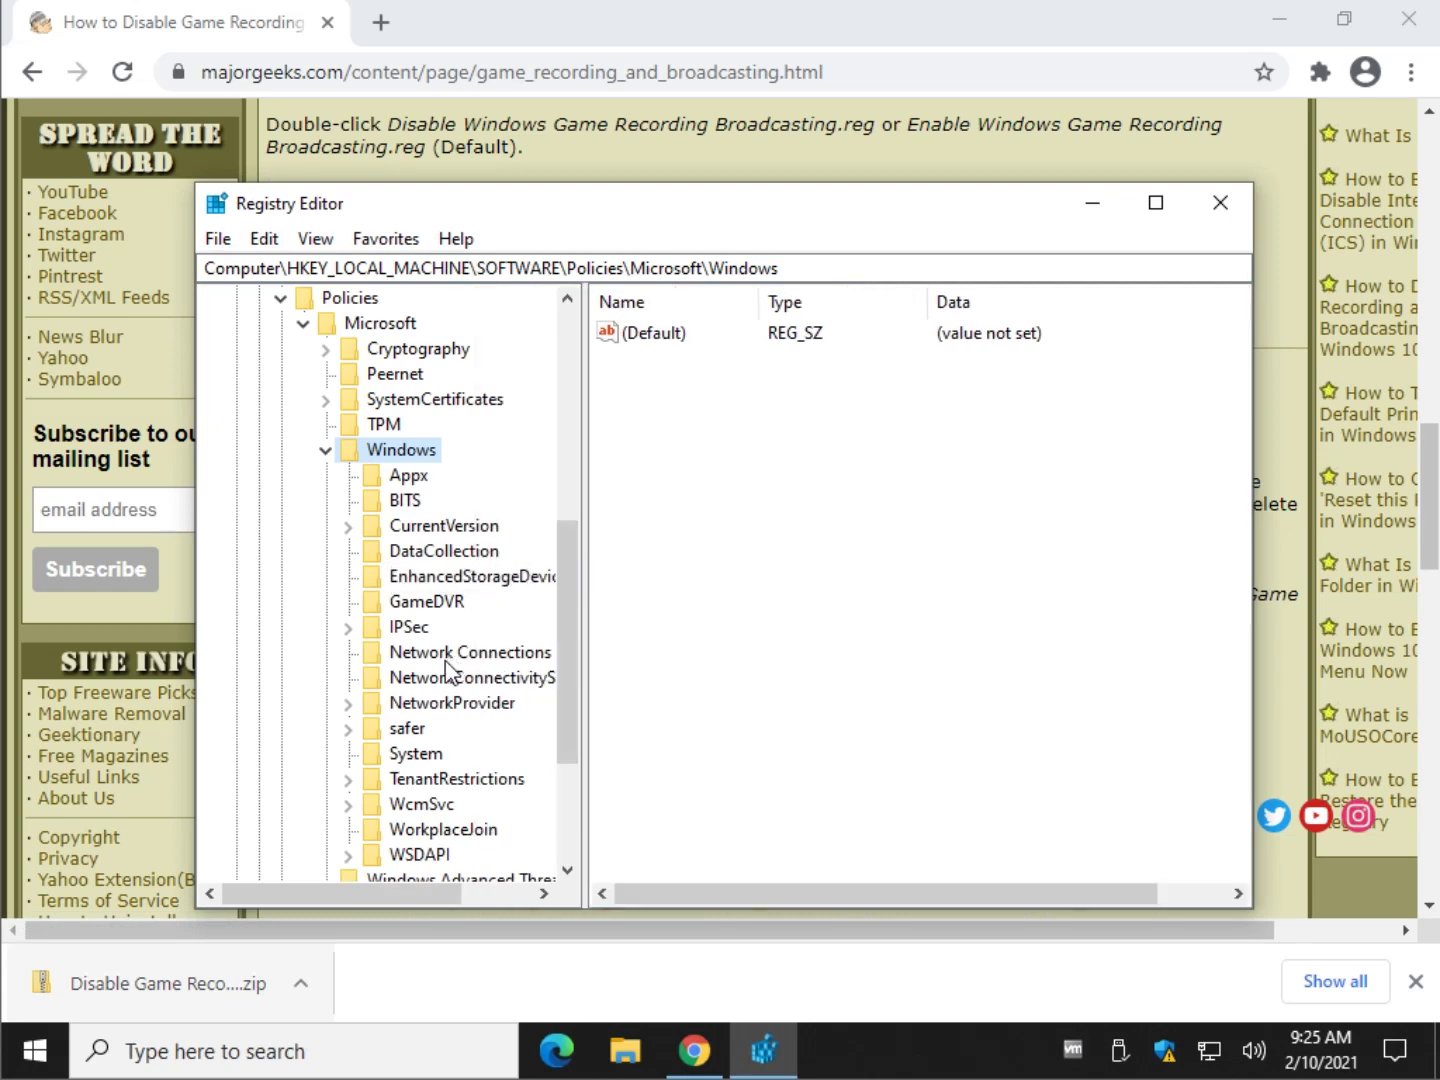
left_click(430, 605)
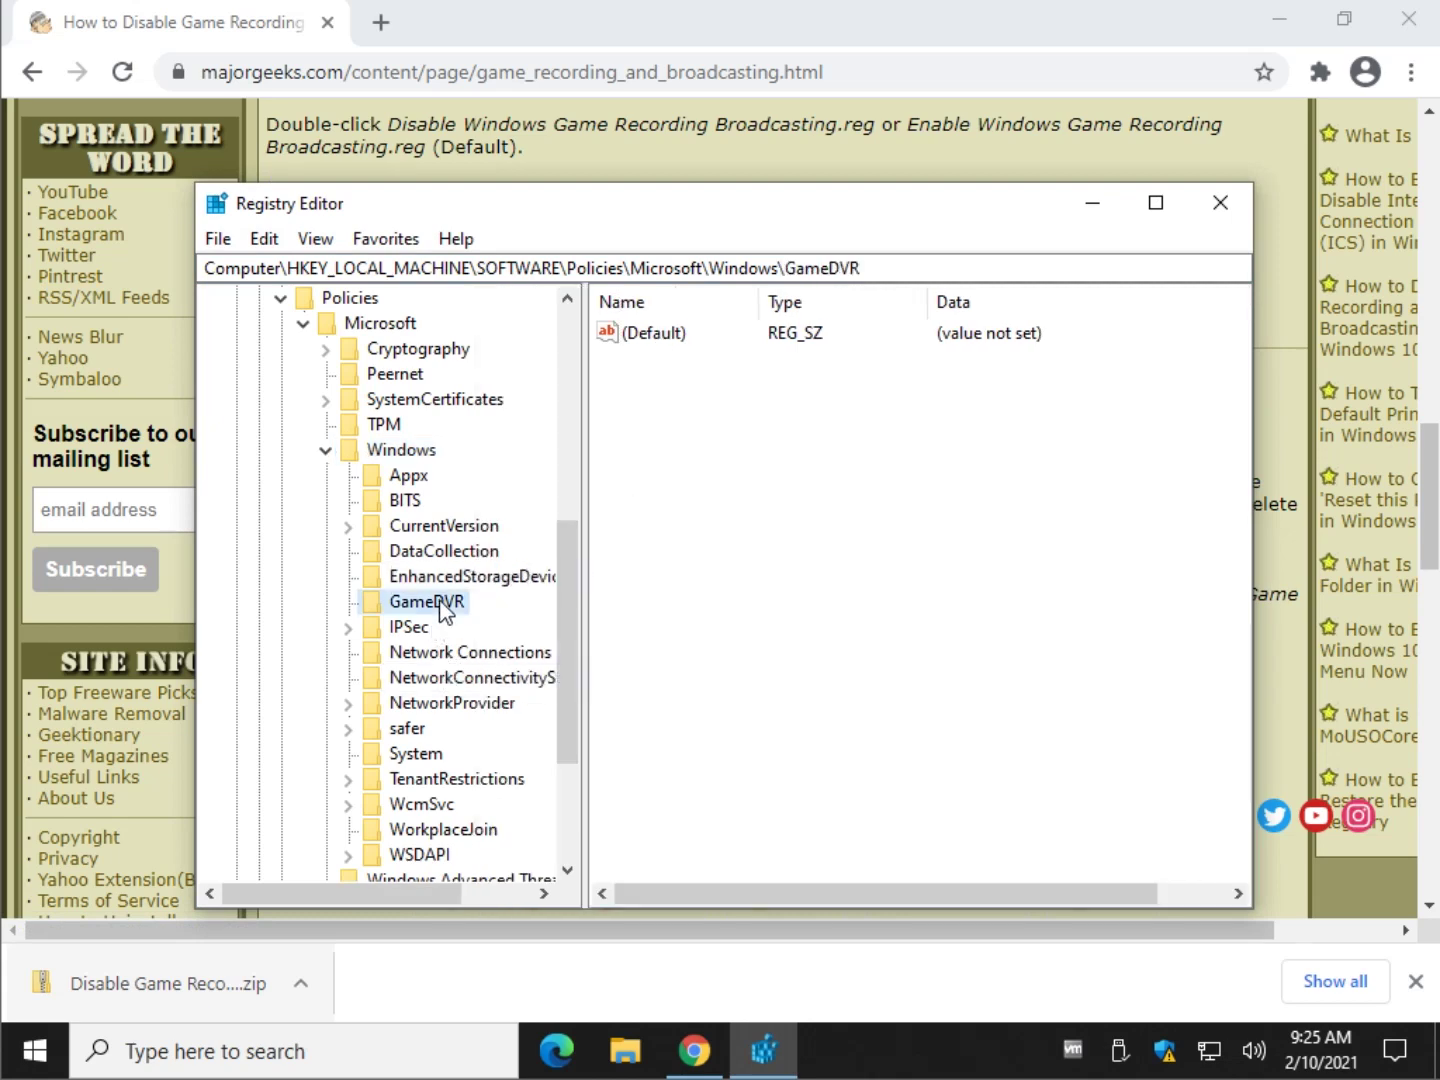
- Create a new test subkey under the Windows key
right_click(405, 454)
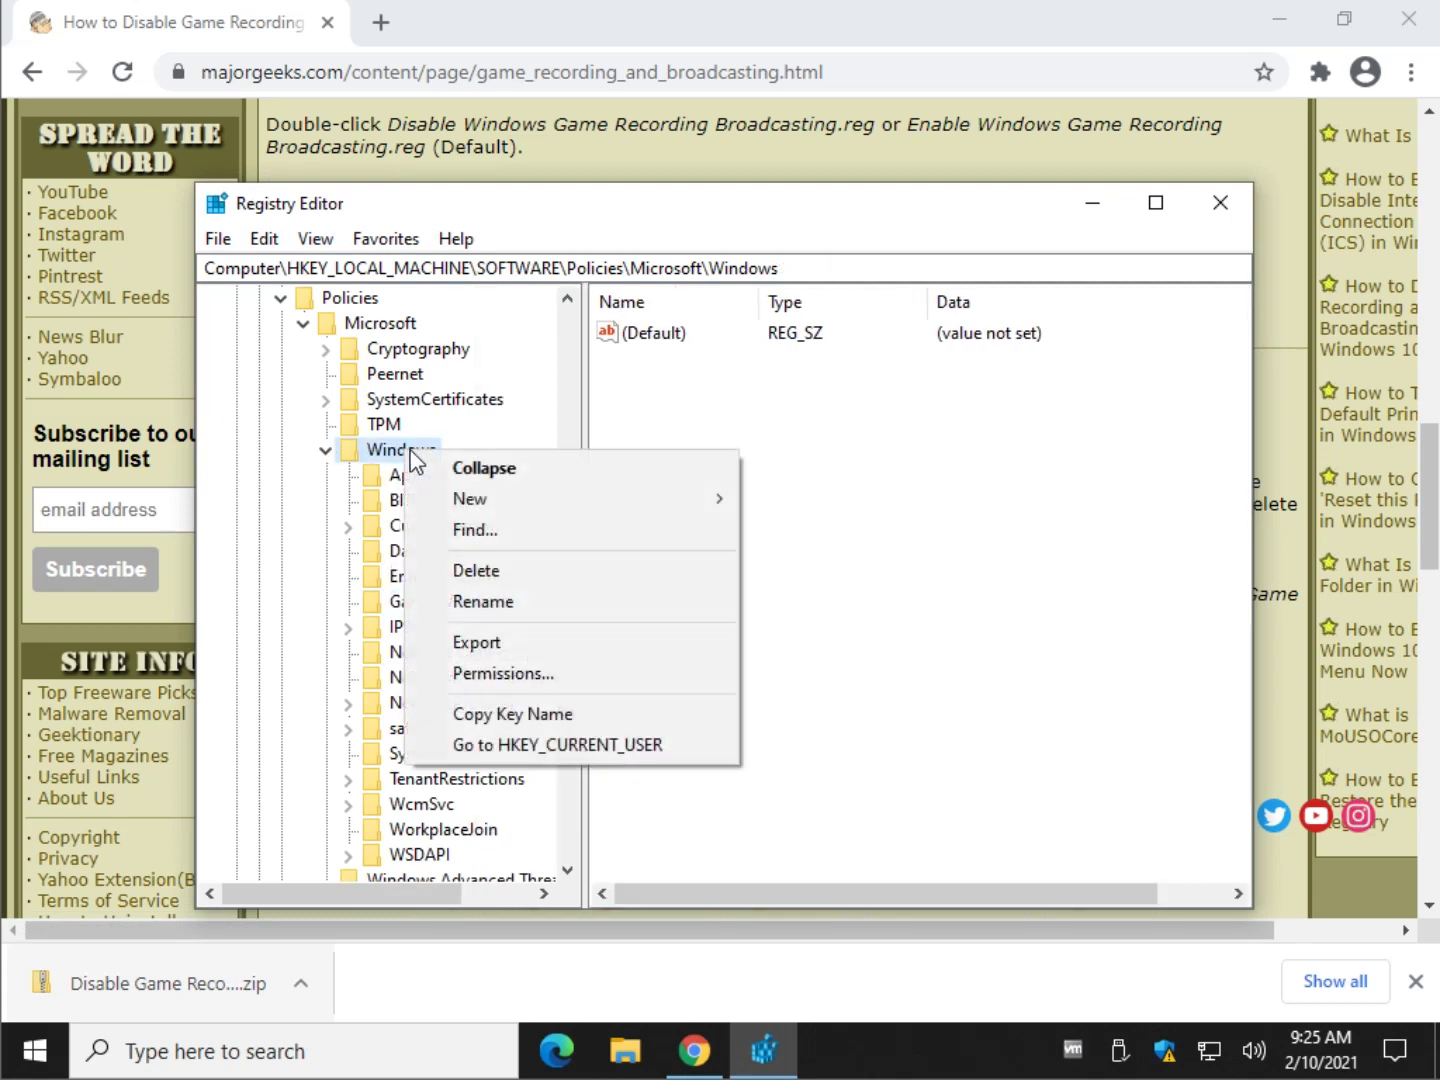
left_click(403, 574)
left_click(405, 603)
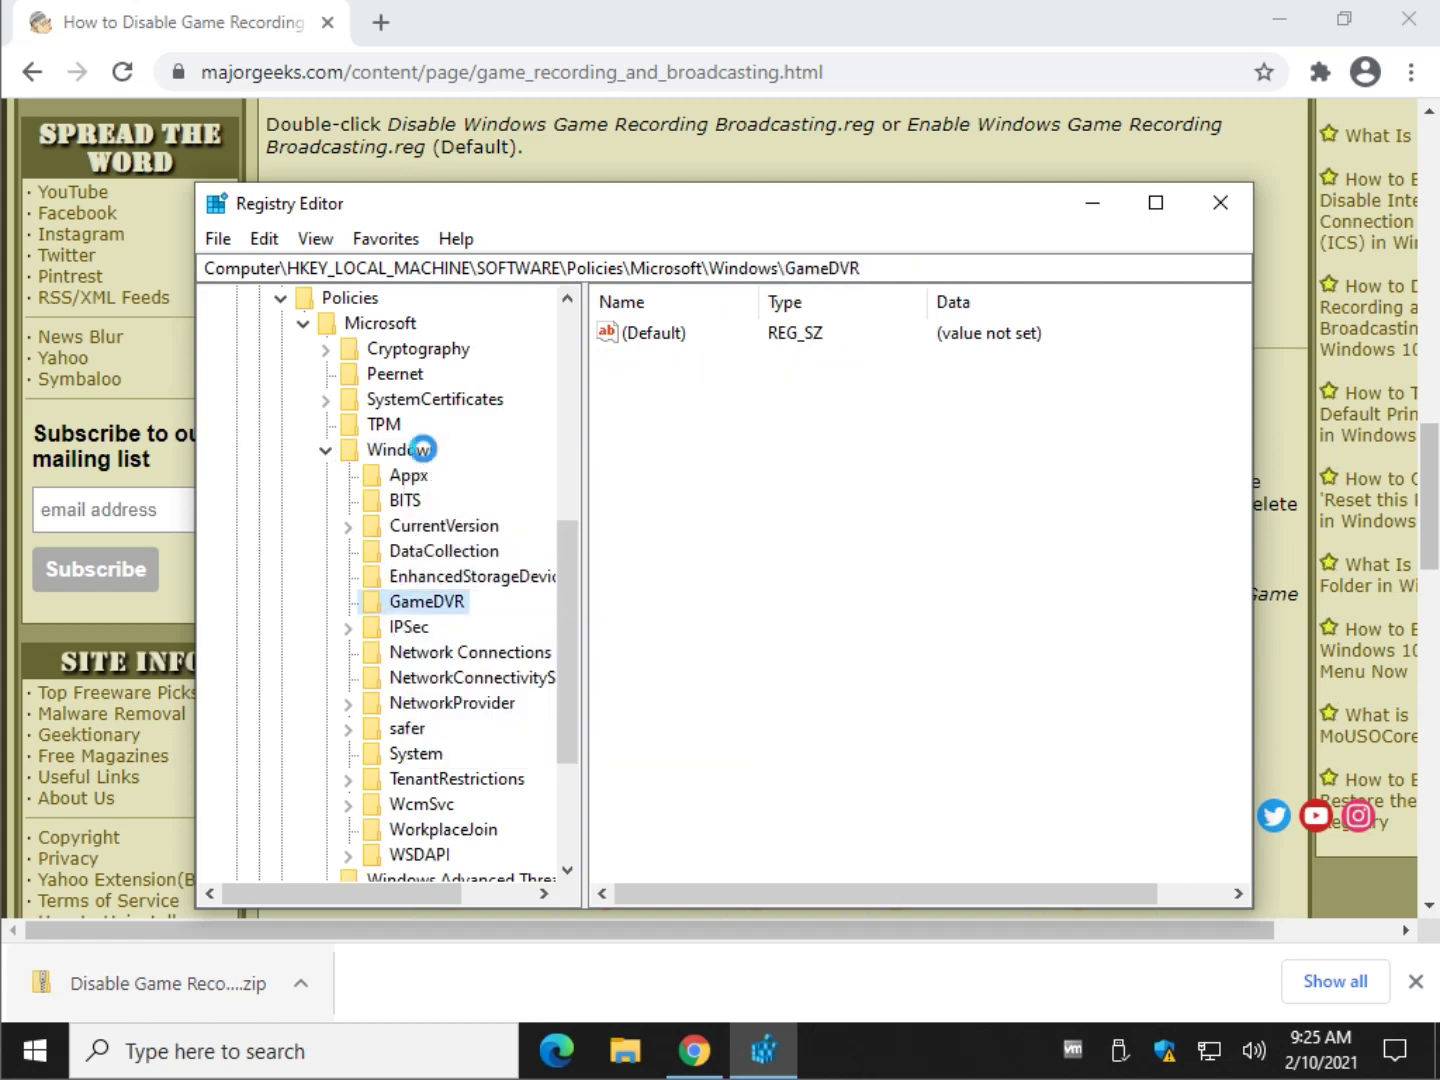
left_click(414, 453)
right_click(415, 451)
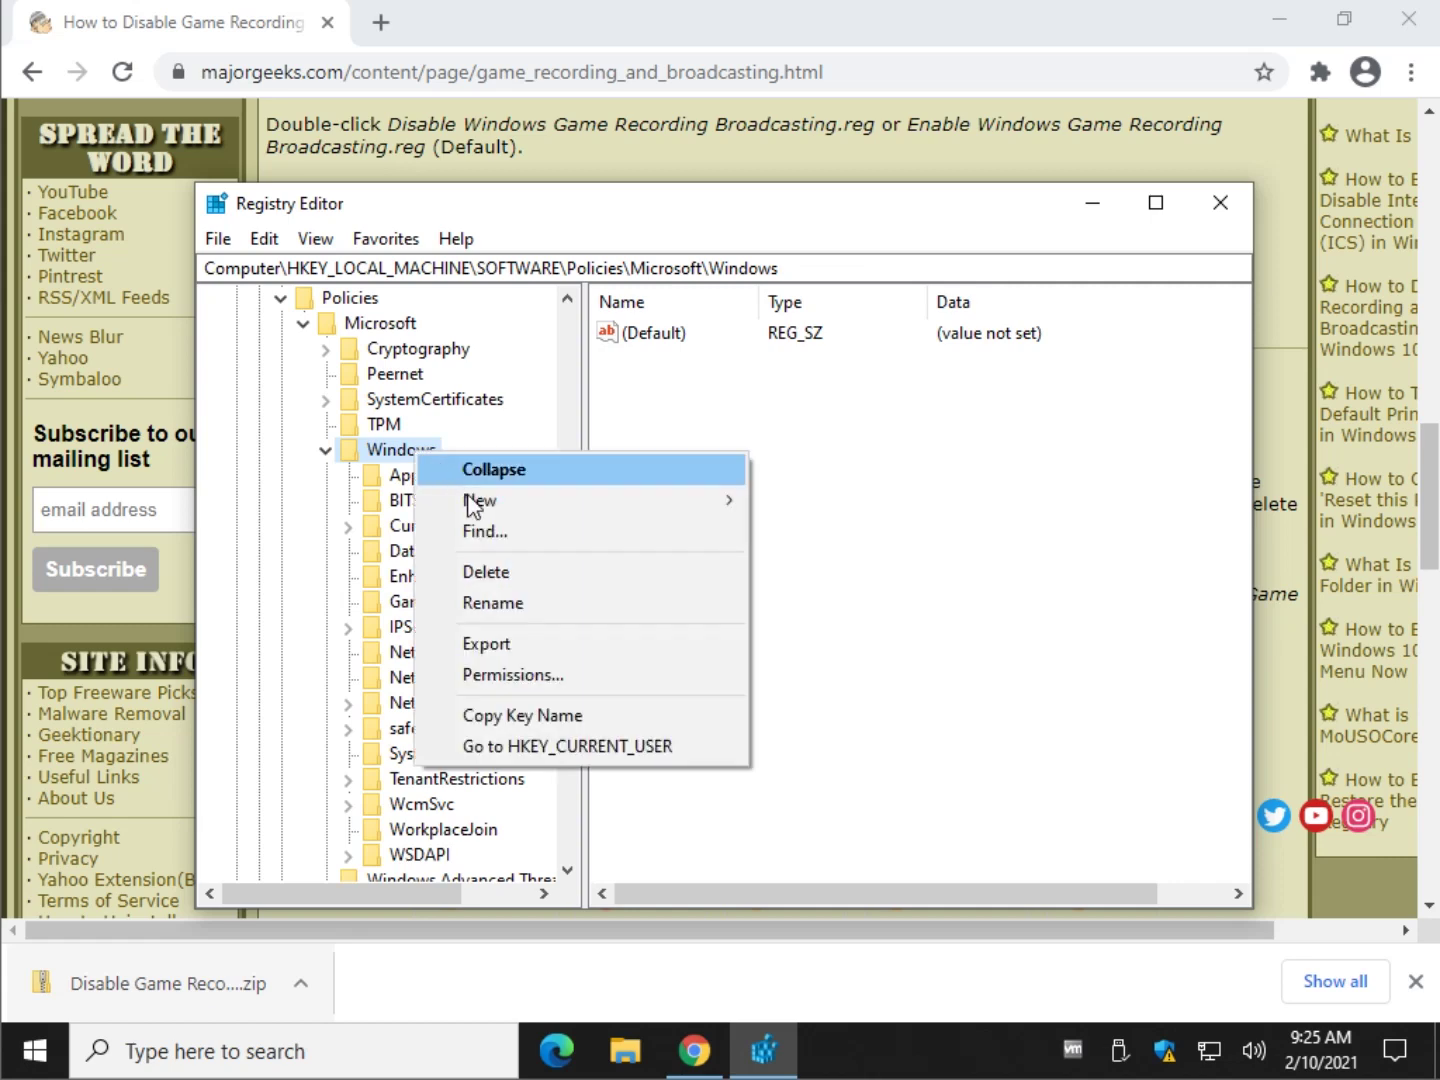
mouse_move(480, 509)
left_click(796, 499)
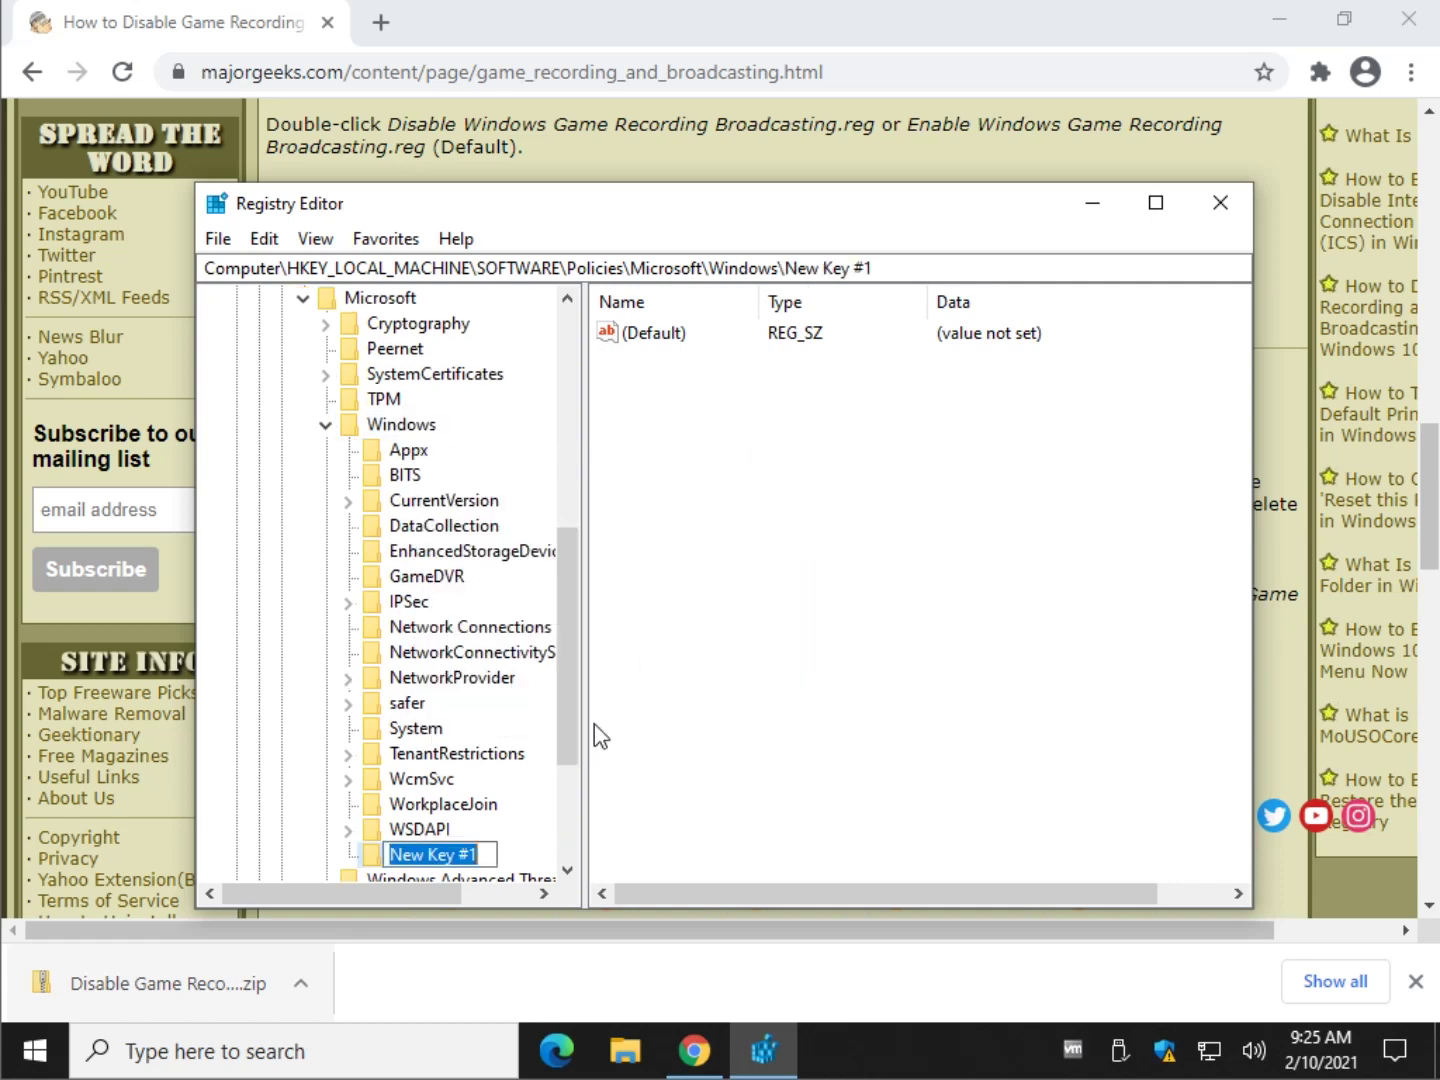
- Delete New Key #1, confirm the removal, and return to the MajorGeeks guide
scroll(500, 779, "down", 1)
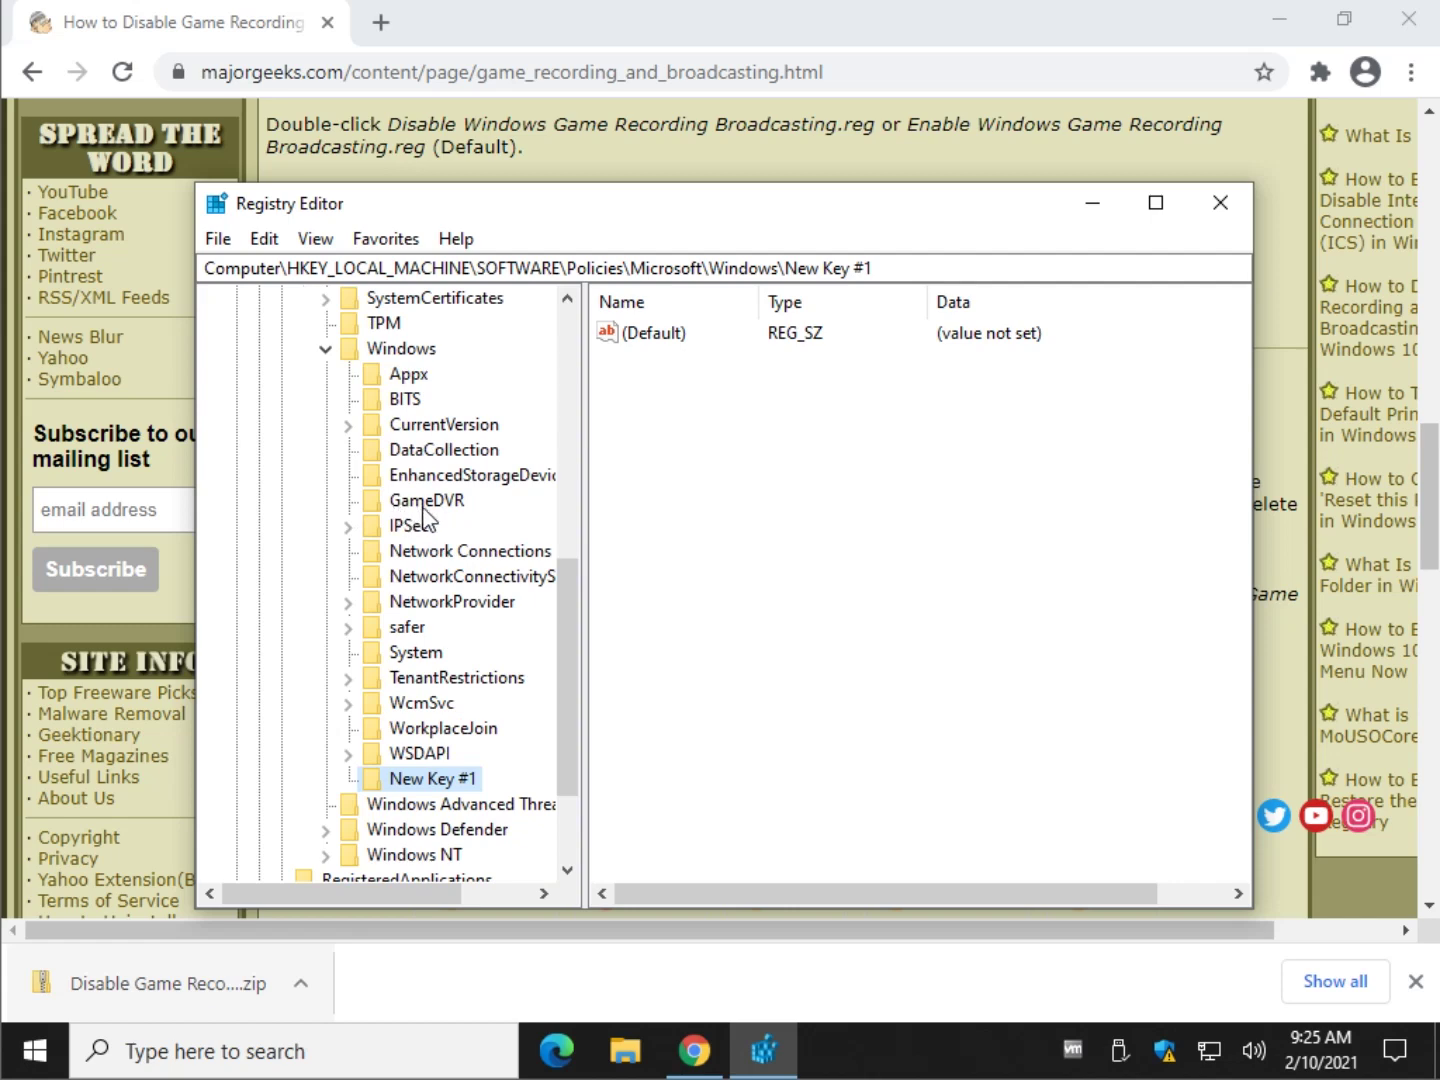
left_click(421, 751)
left_click(425, 779)
key("Delete")
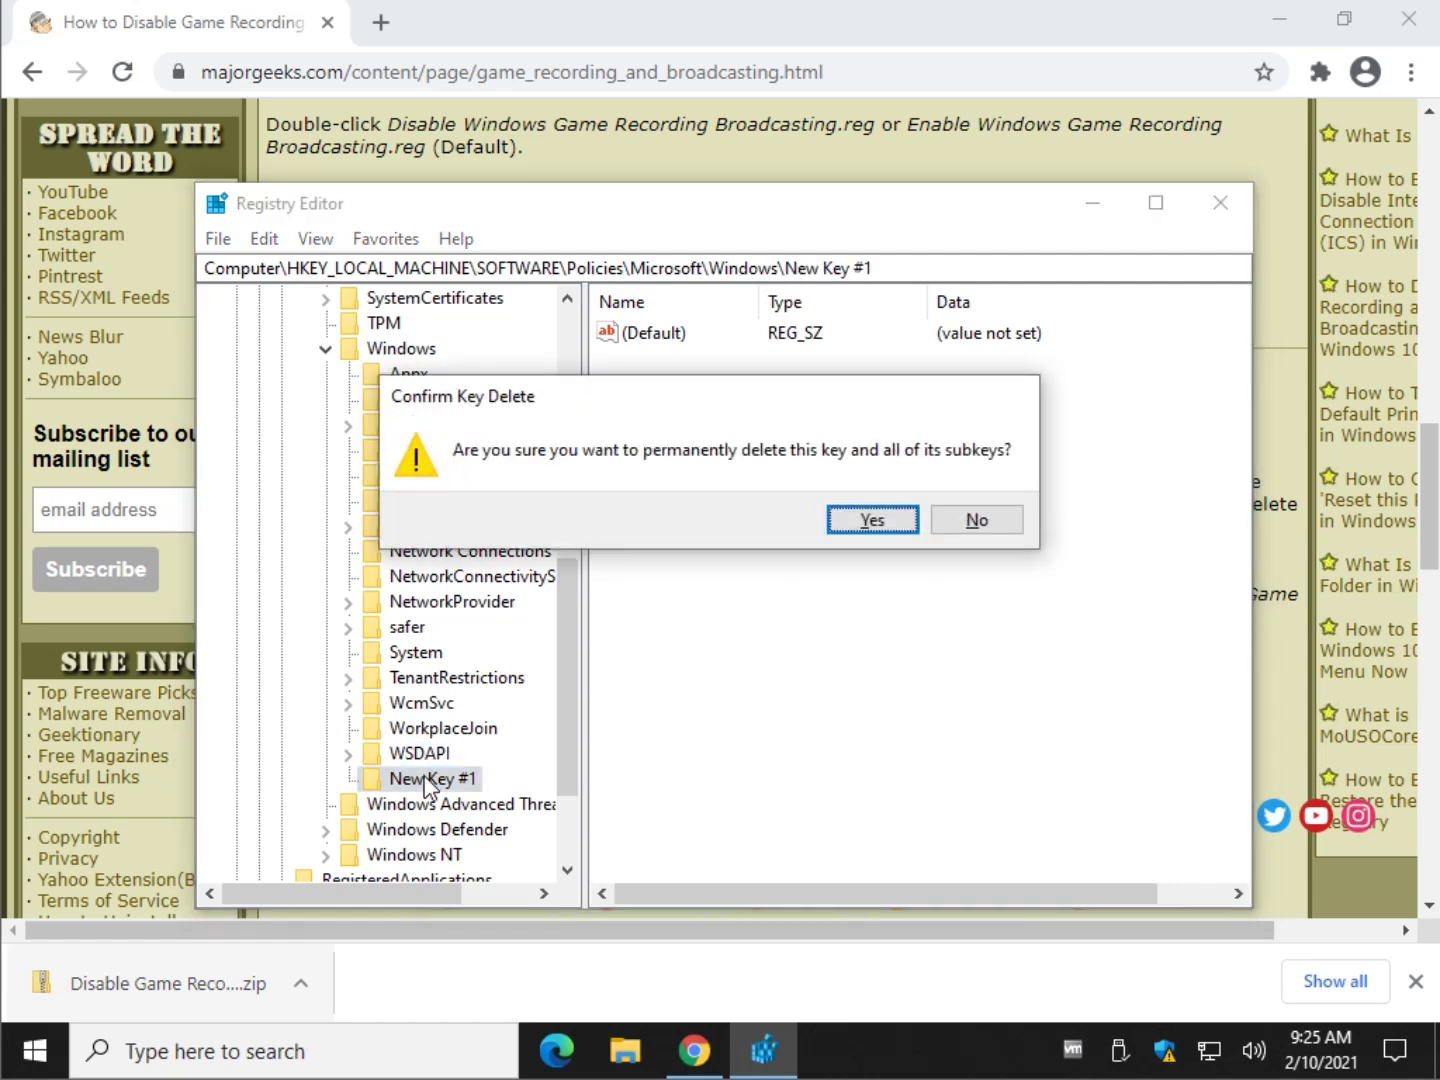
key("Return")
key("alt+Tab")
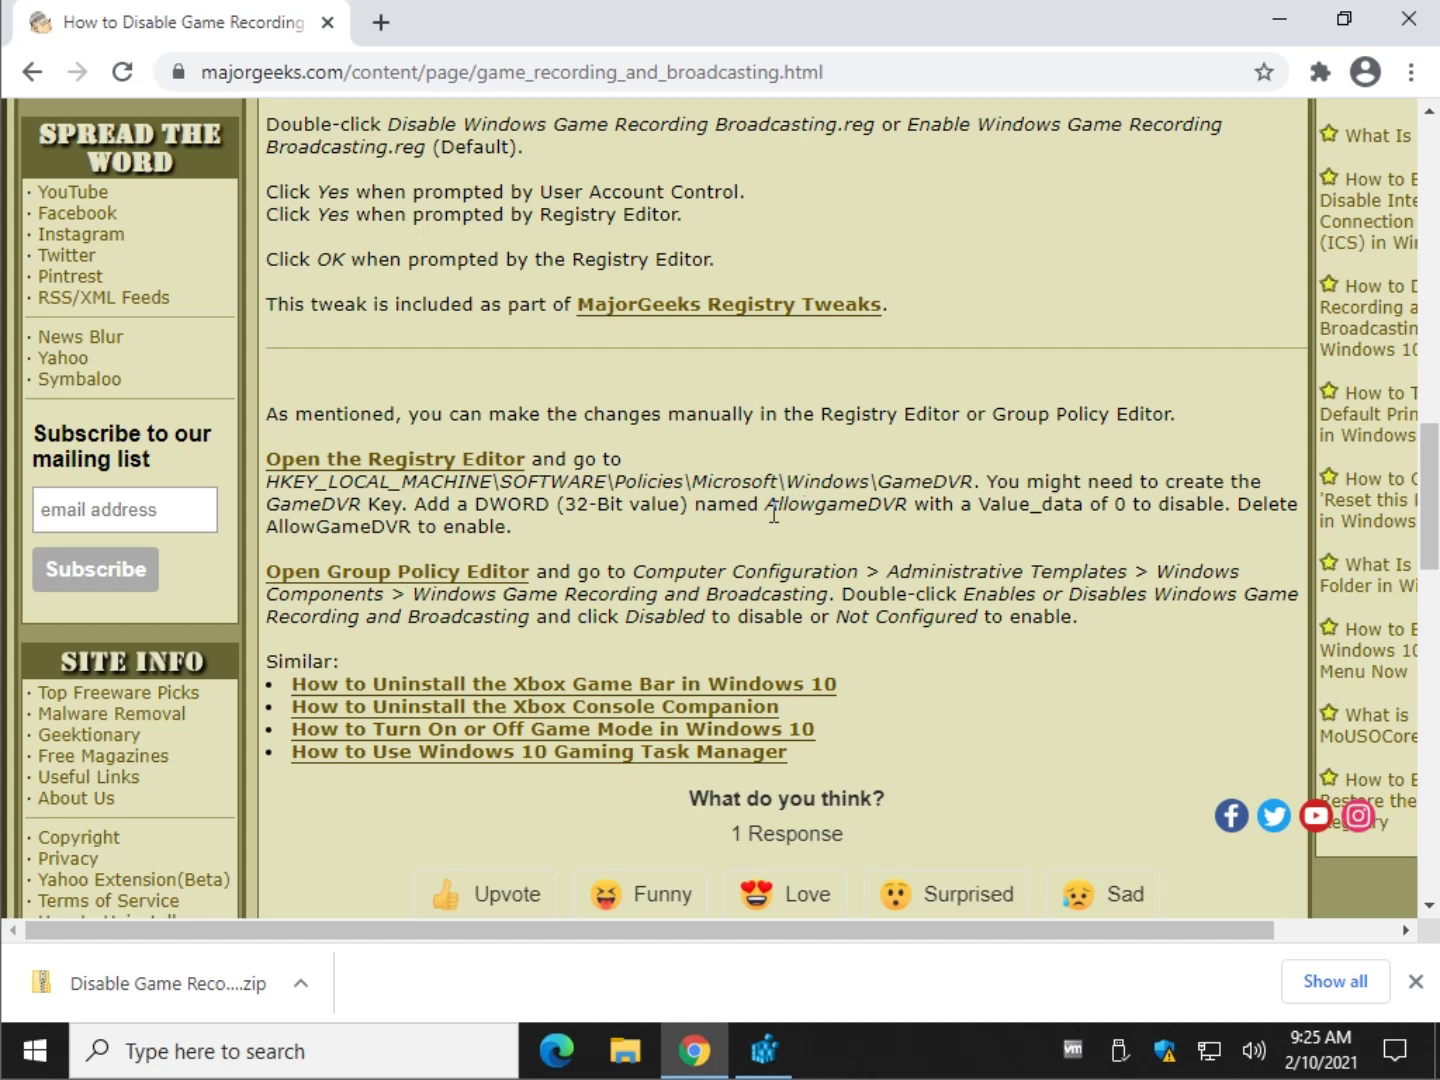
- Copy the name AllowgameDVR from the guide and select the GameDVR key in Registry Editor
left_click_drag(772, 504, 908, 505)
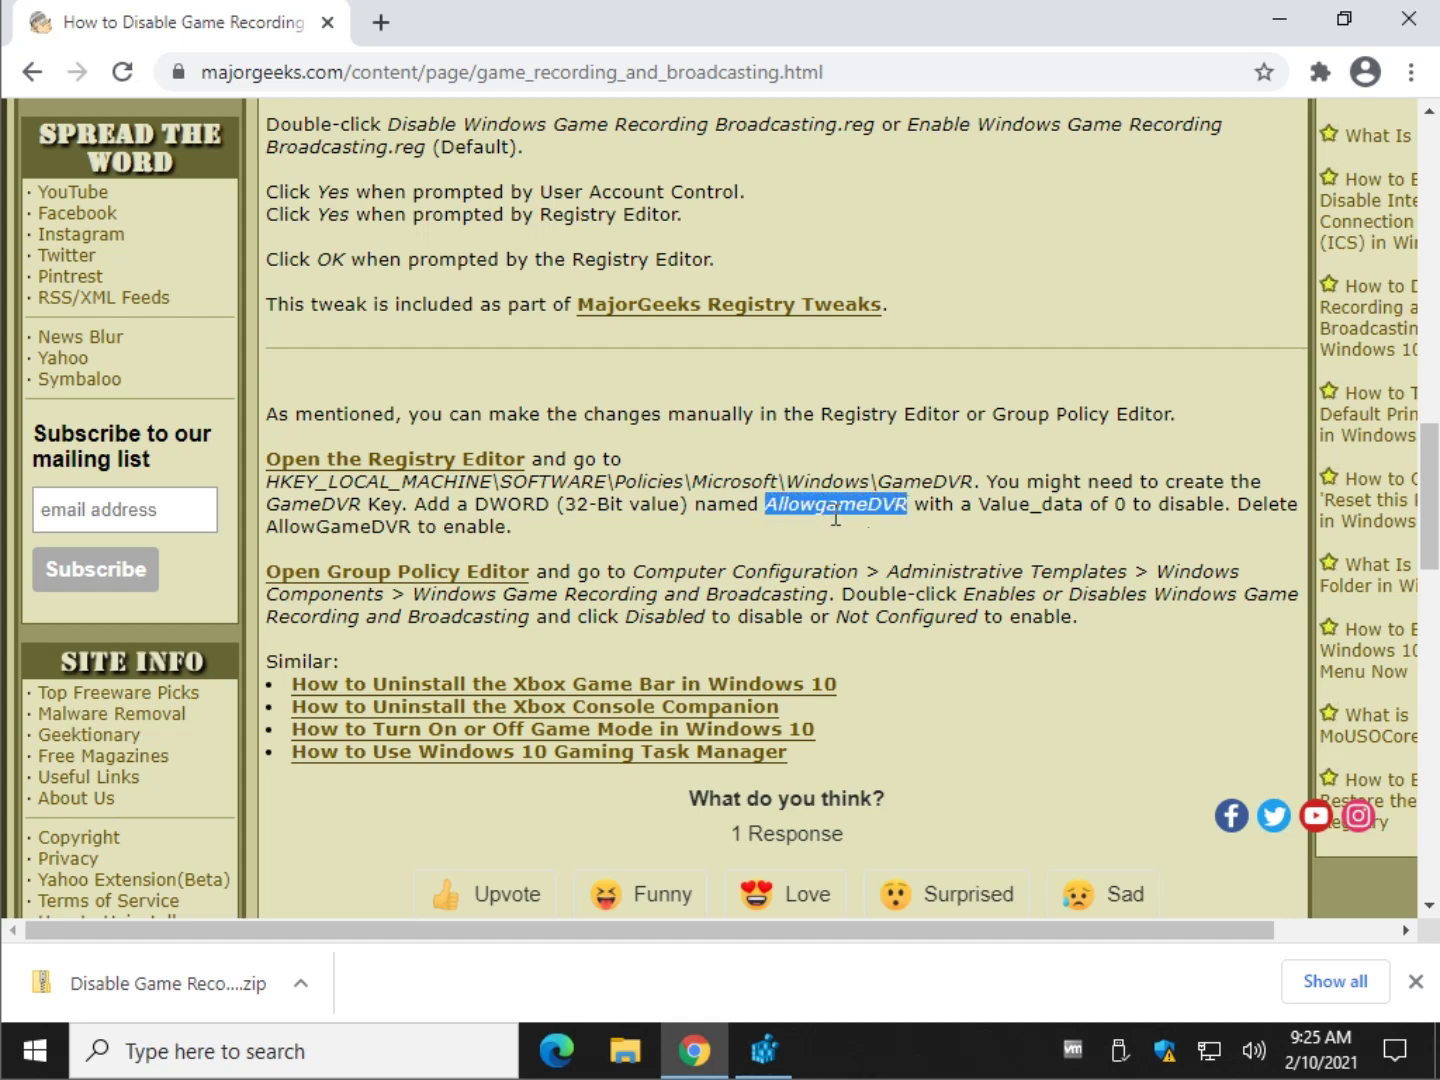
right_click(878, 512)
left_click(888, 518)
left_click(763, 1039)
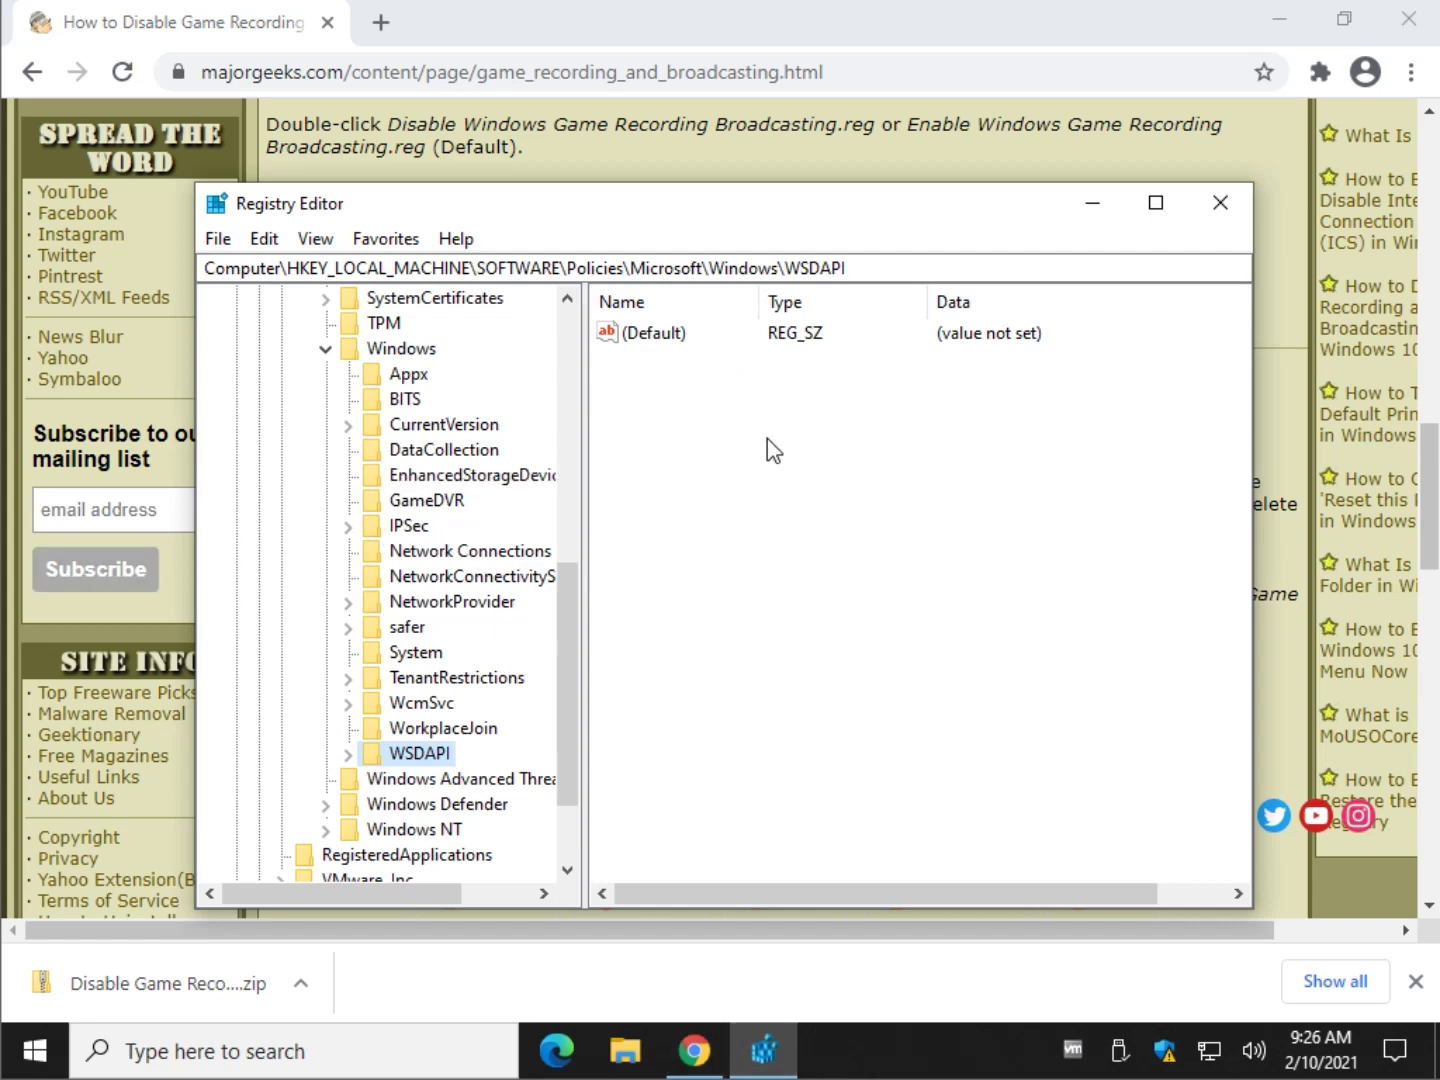
left_click(437, 505)
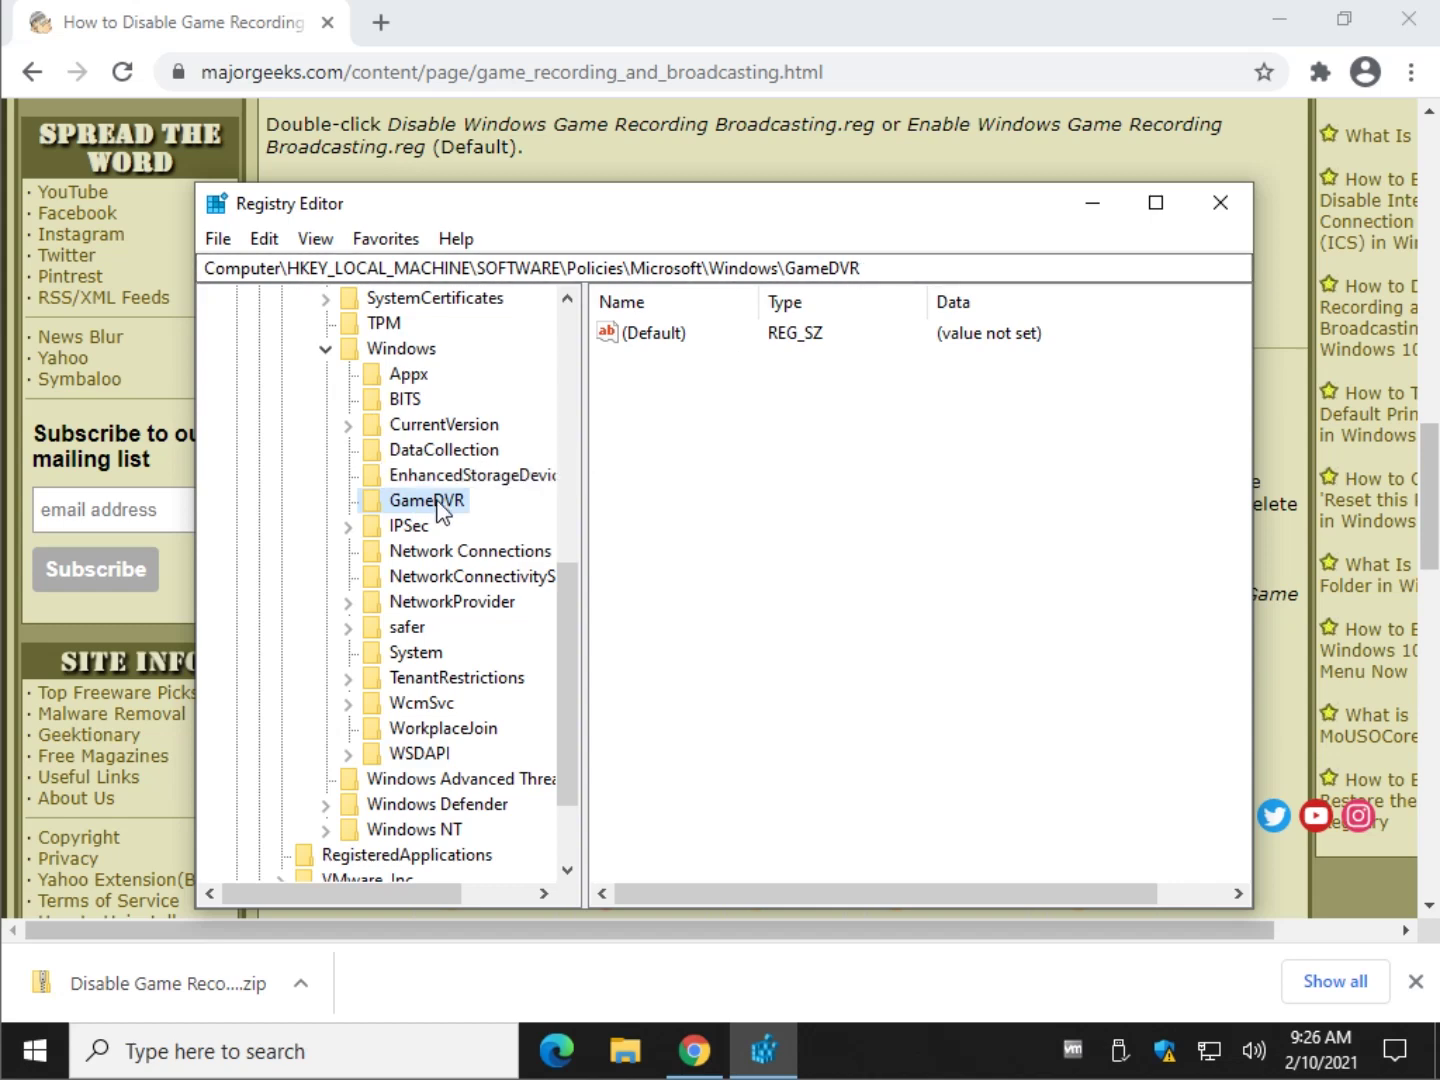
- Create a 32-bit DWORD value named AllowgameDVR in the GameDVR key
right_click(697, 451)
mouse_move(715, 469)
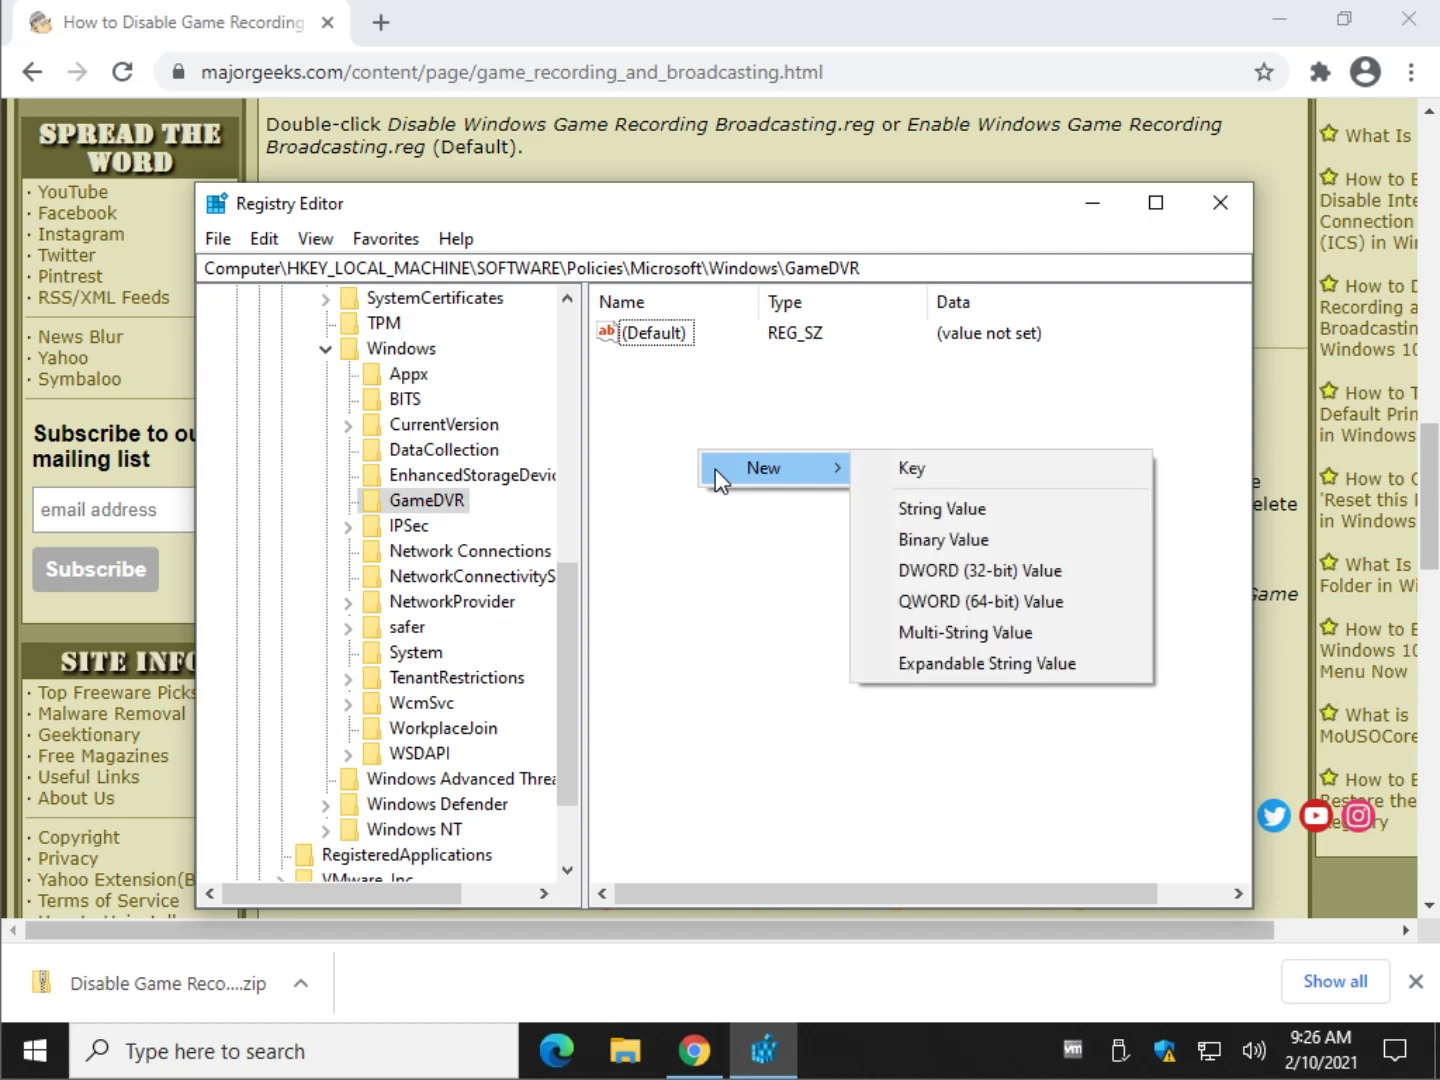
left_click(992, 572)
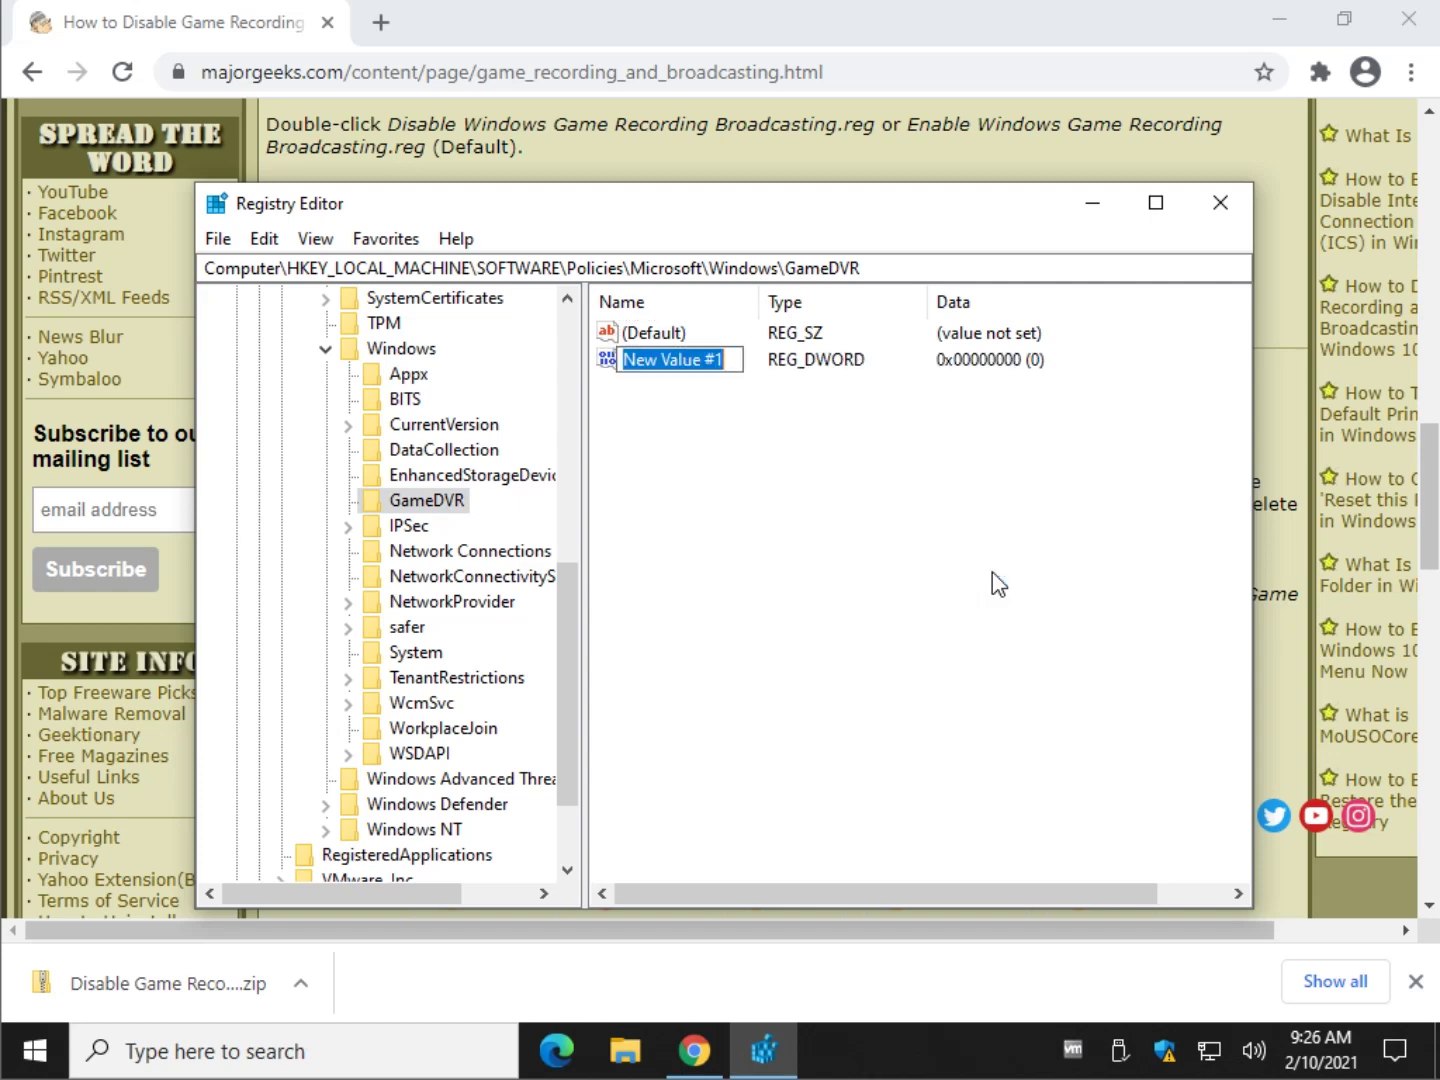
type("AllowgameDVR")
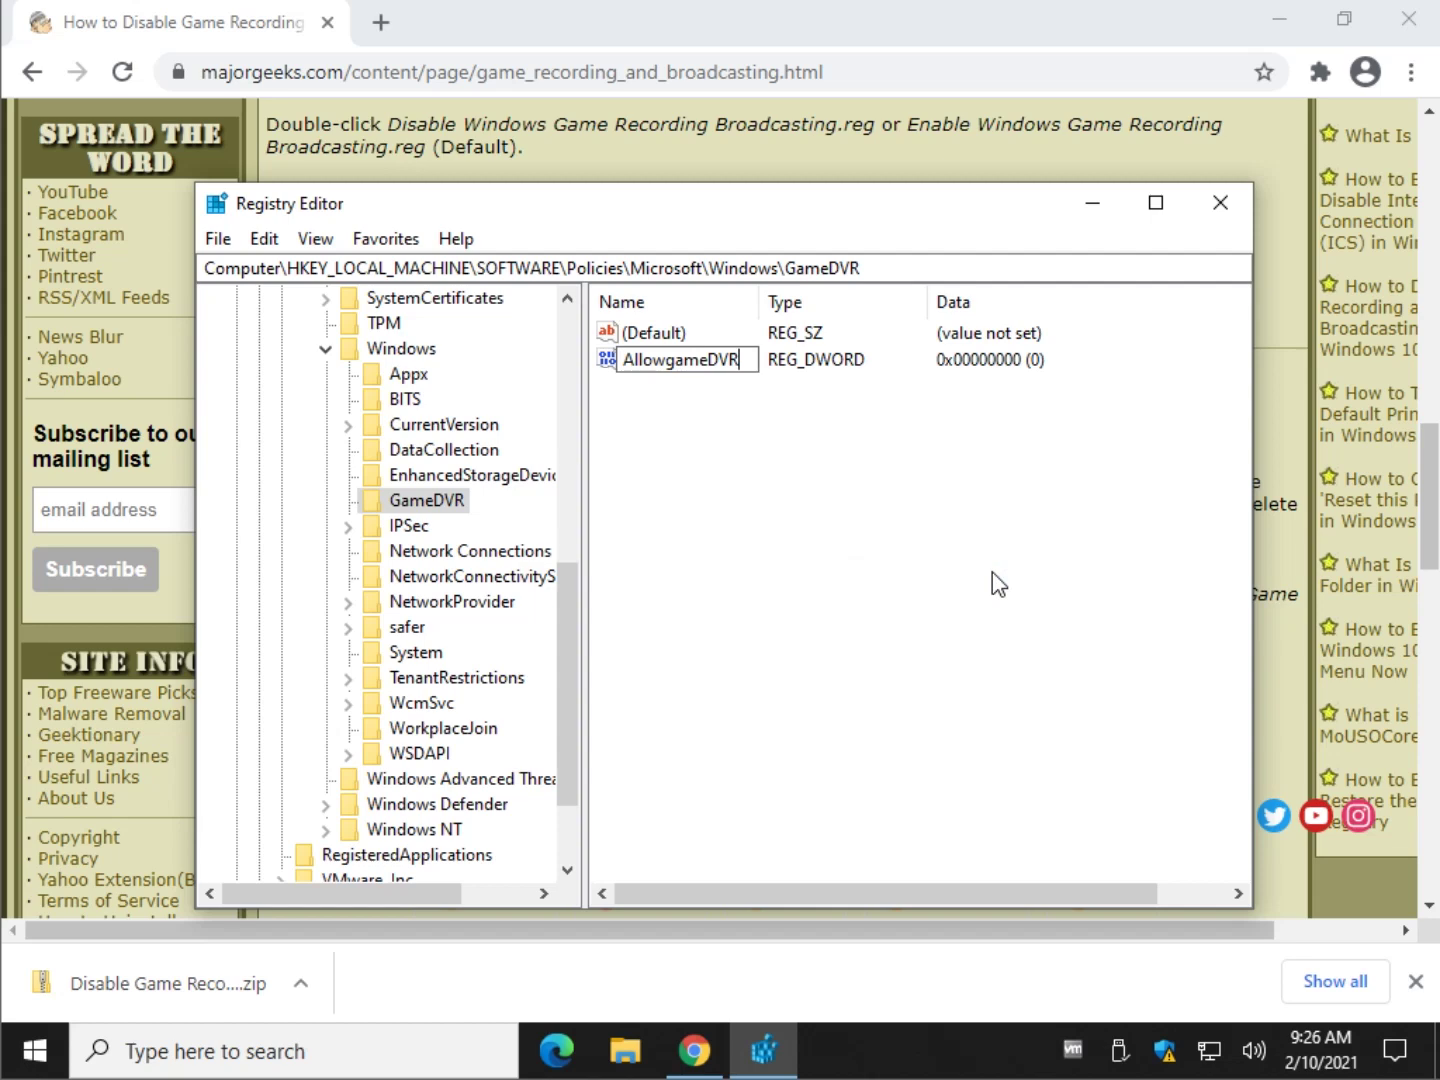
key("Return")
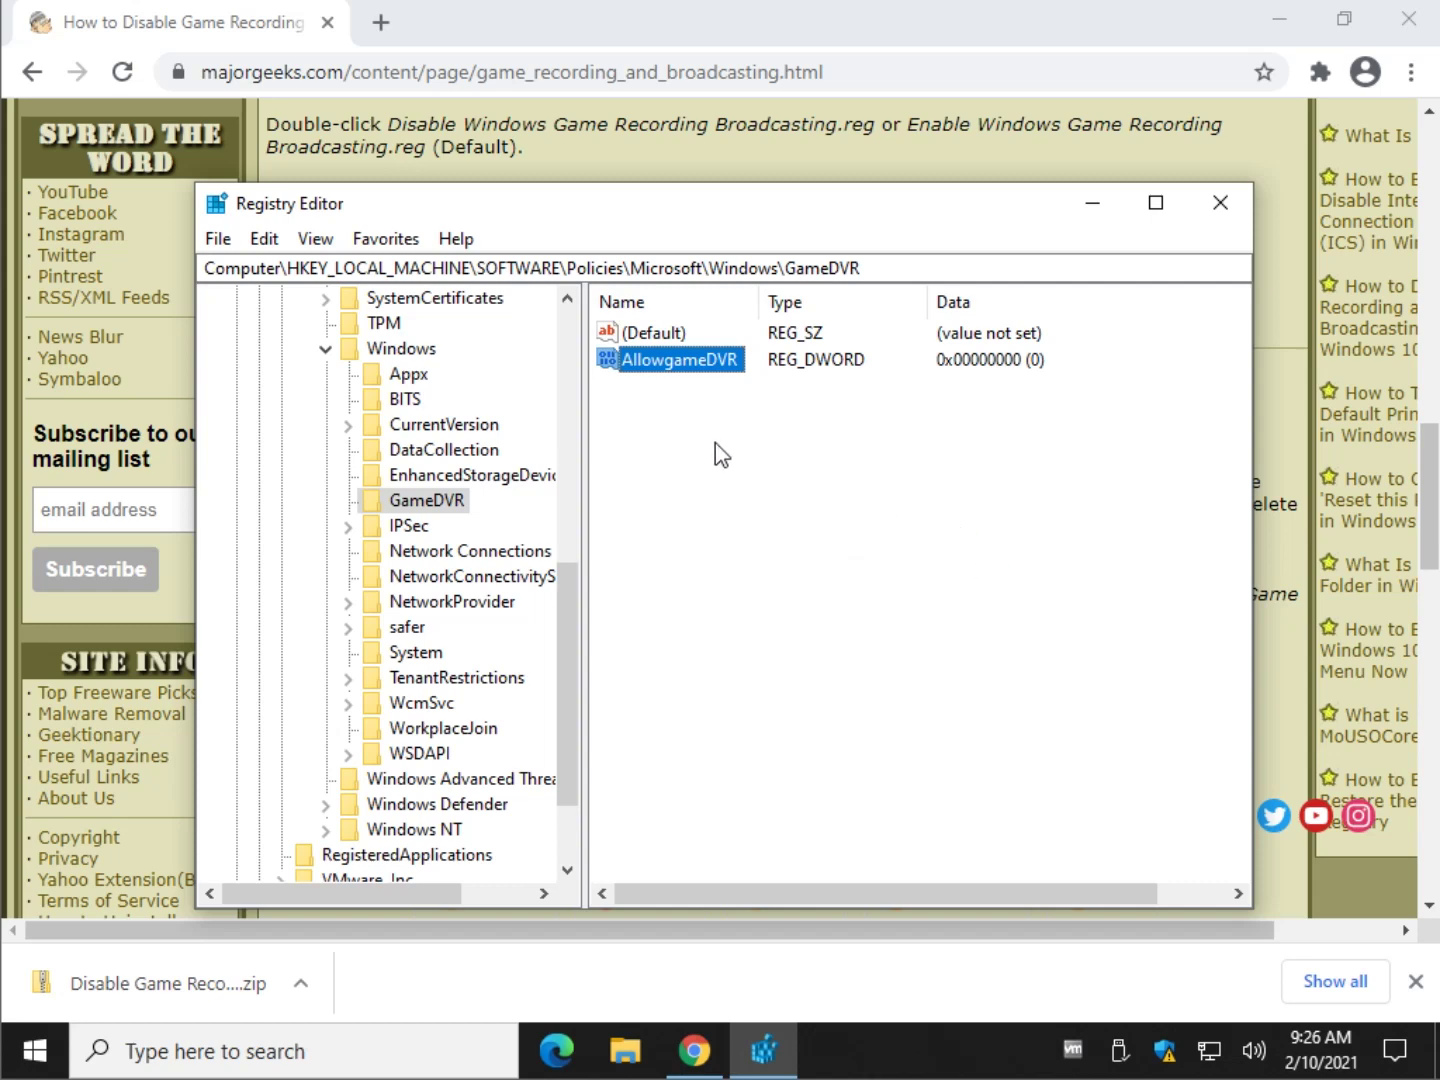
left_click(985, 365)
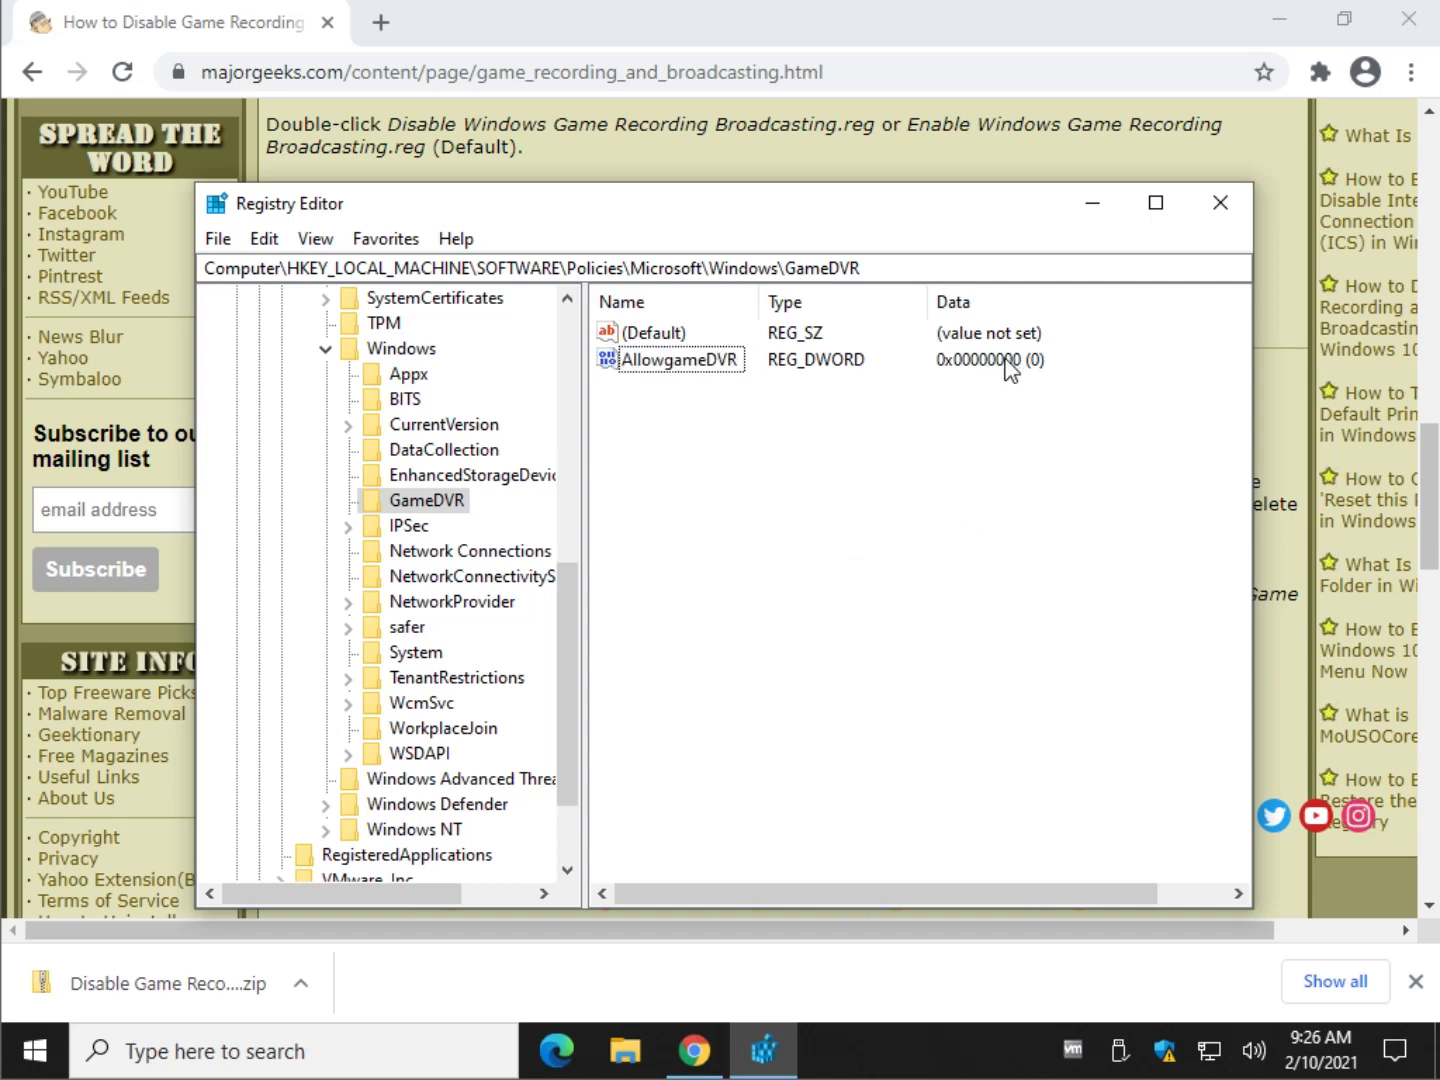
- Check the guide's value data 0 and leave AllowgameDVR's data unchanged at 0
left_click(932, 170)
left_click_drag(976, 506, 1223, 513)
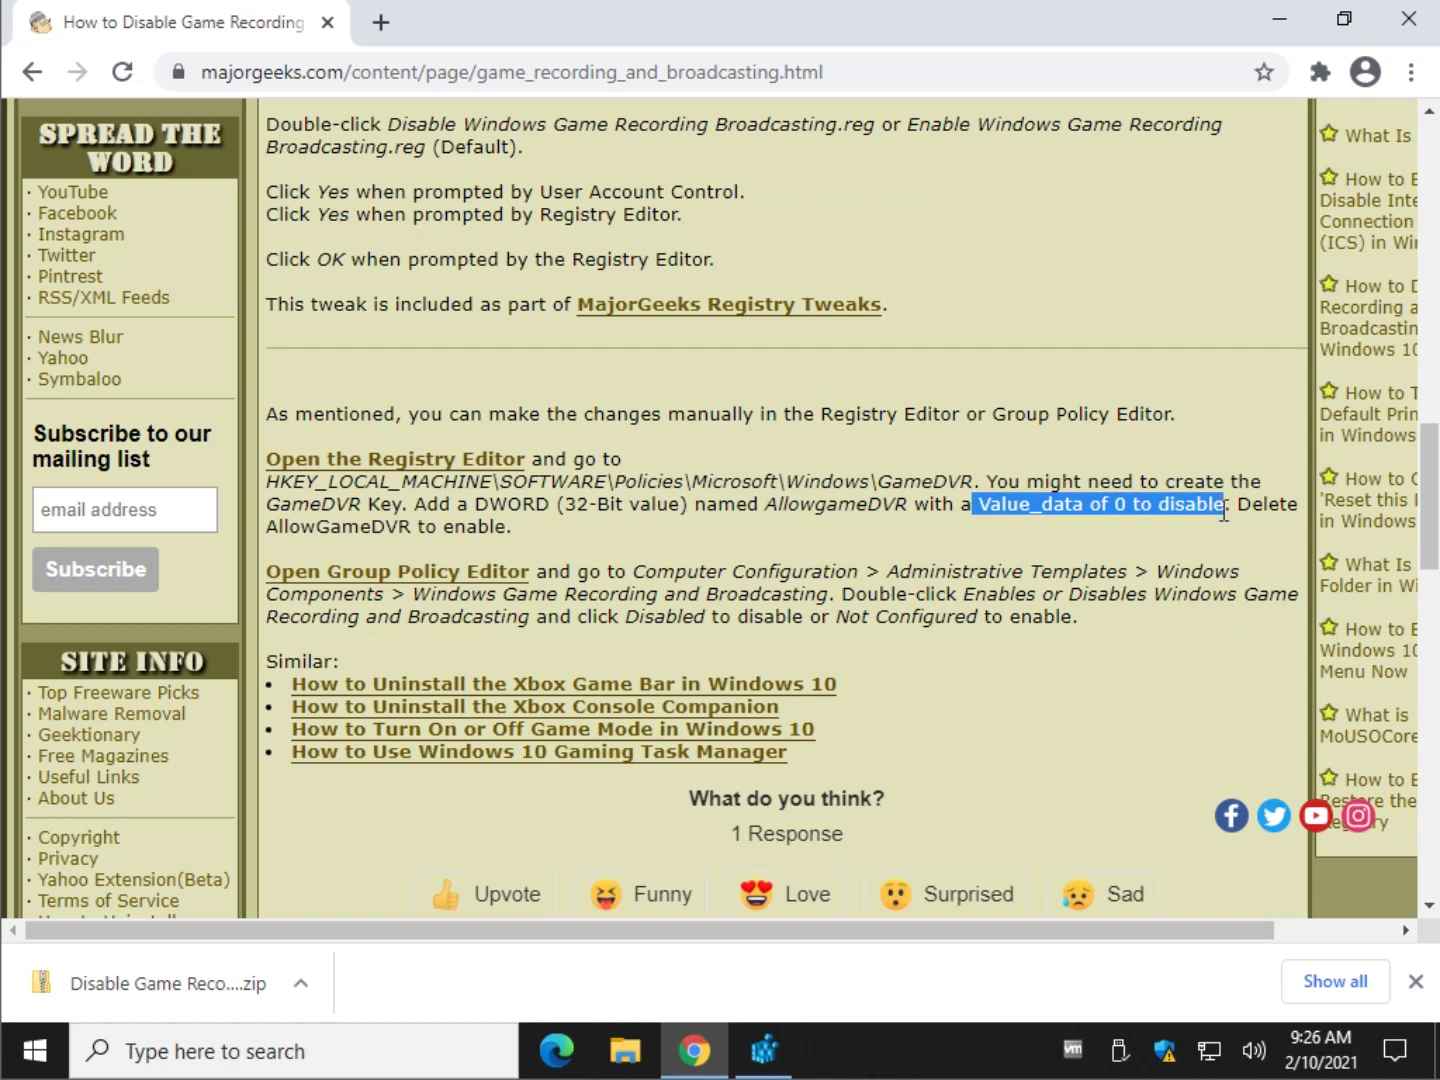
left_click(764, 1050)
double_click(665, 373)
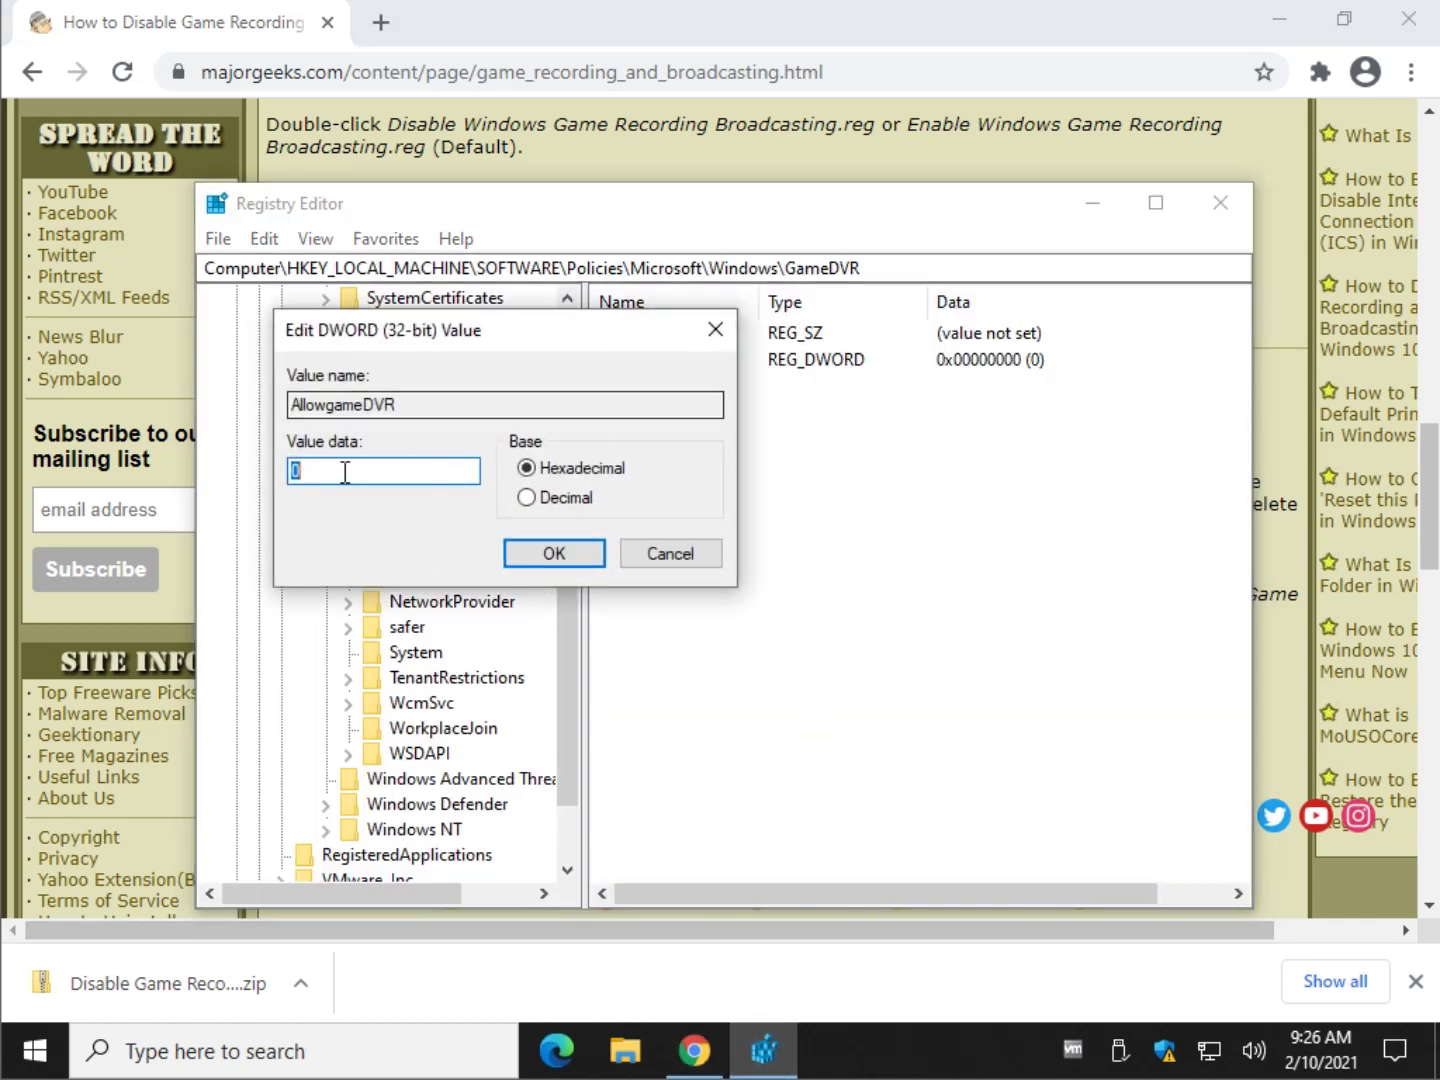
type("1")
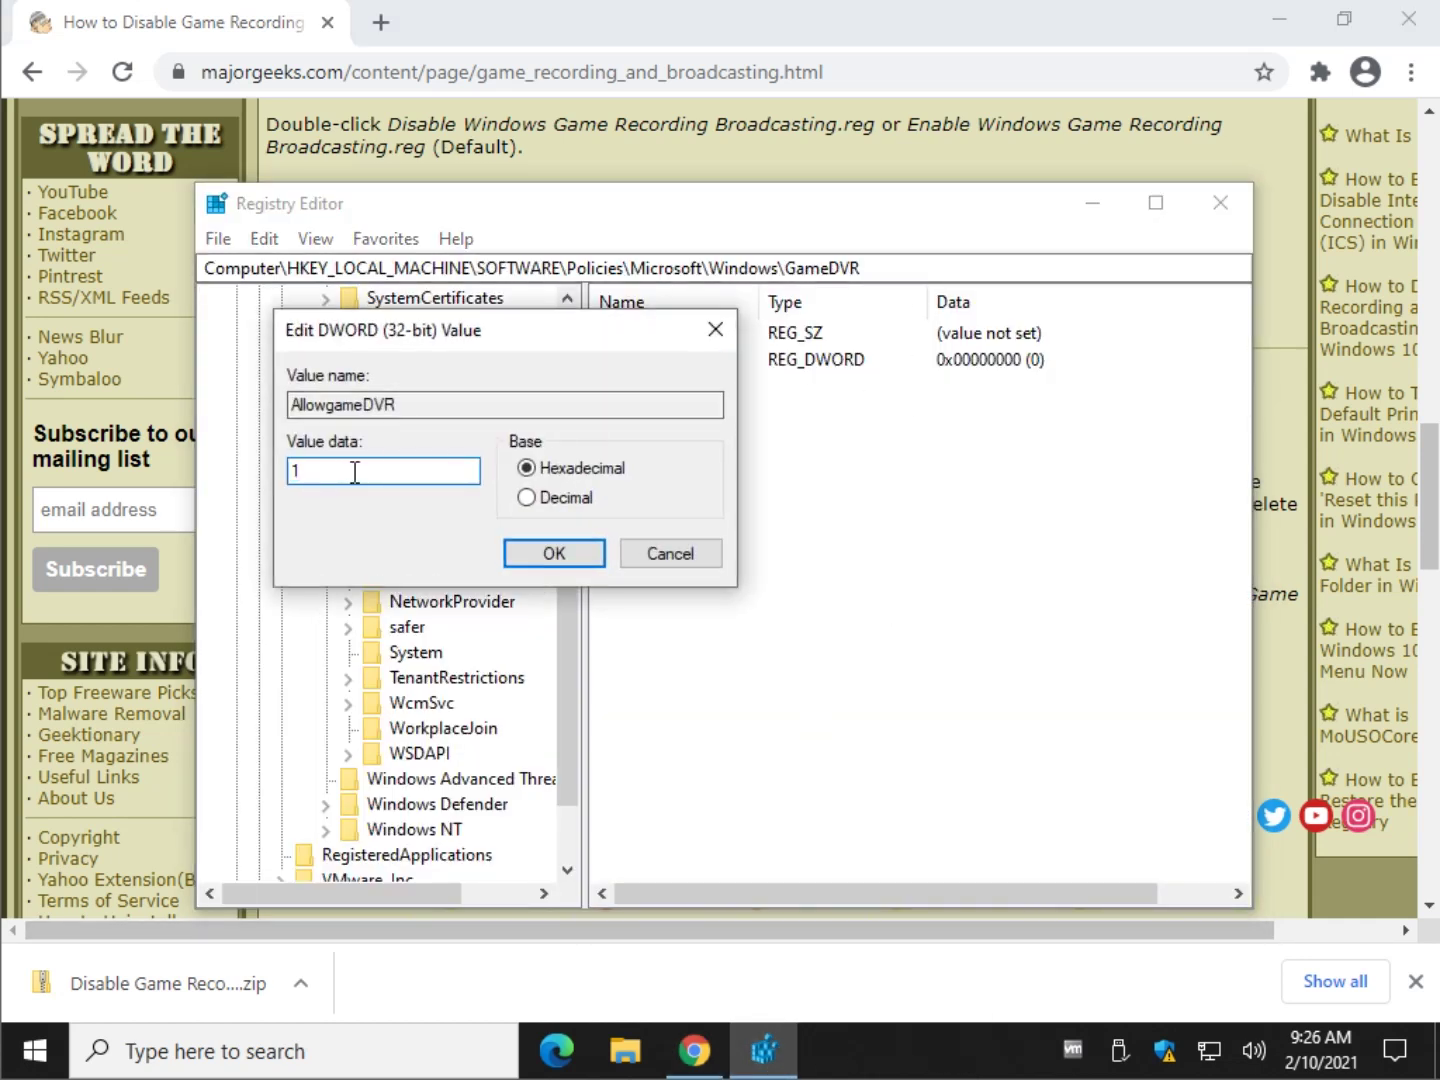
left_click(680, 558)
- Delete the AllowgameDVR value, confirm, and close Registry Editor
right_click(680, 373)
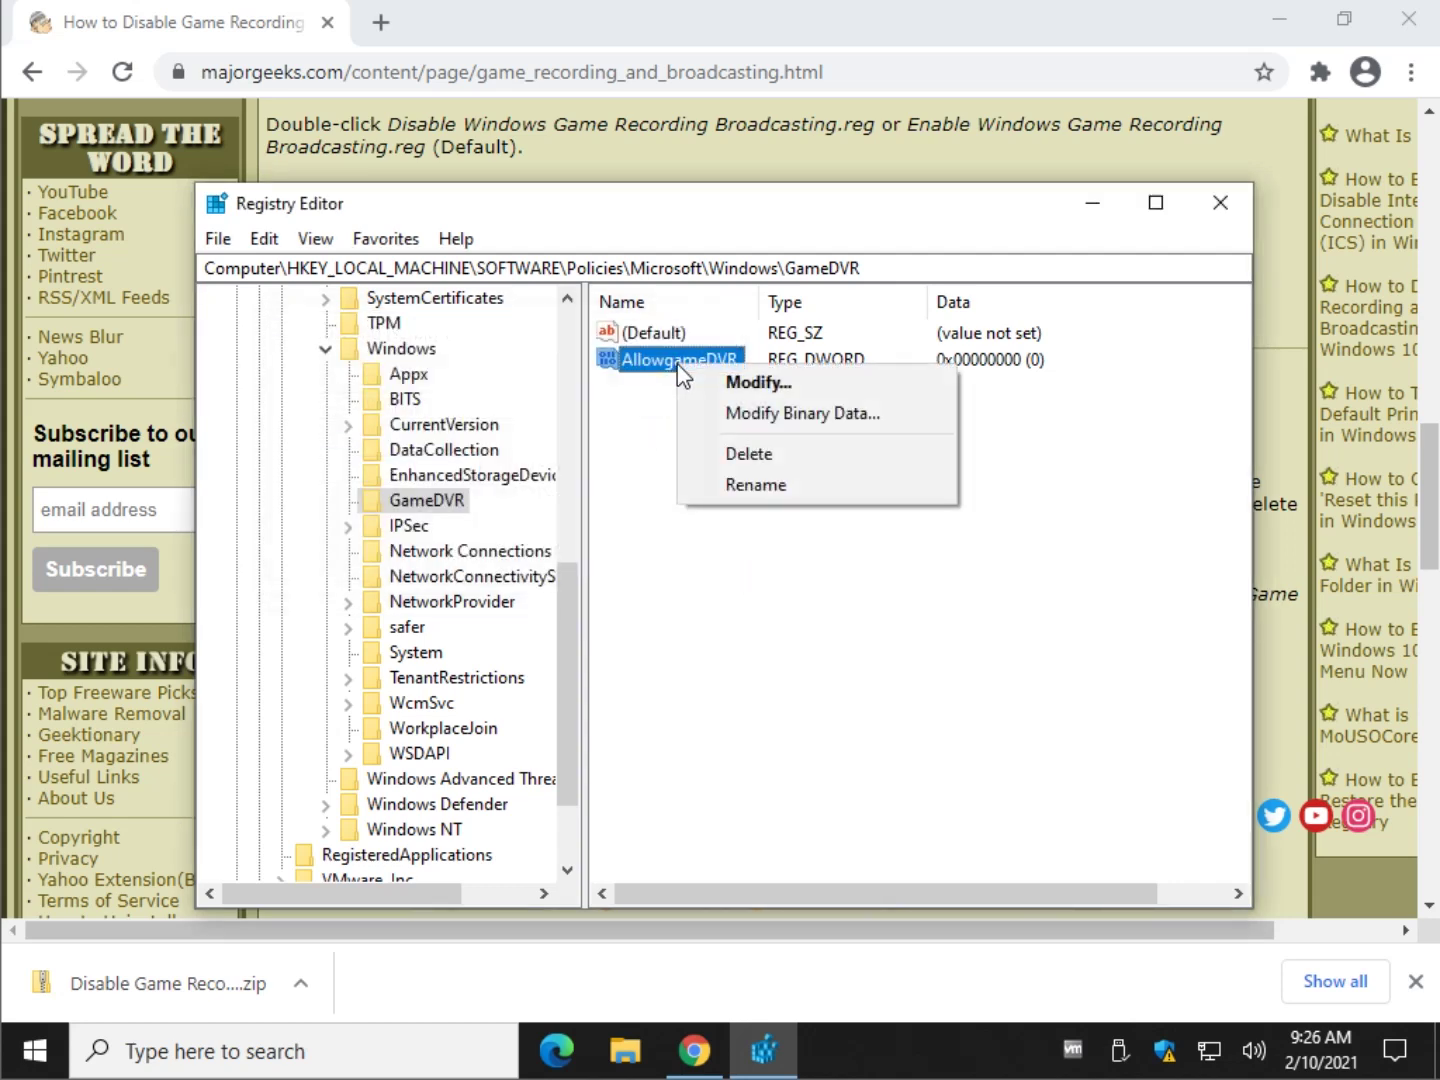
left_click(752, 458)
left_click(934, 526)
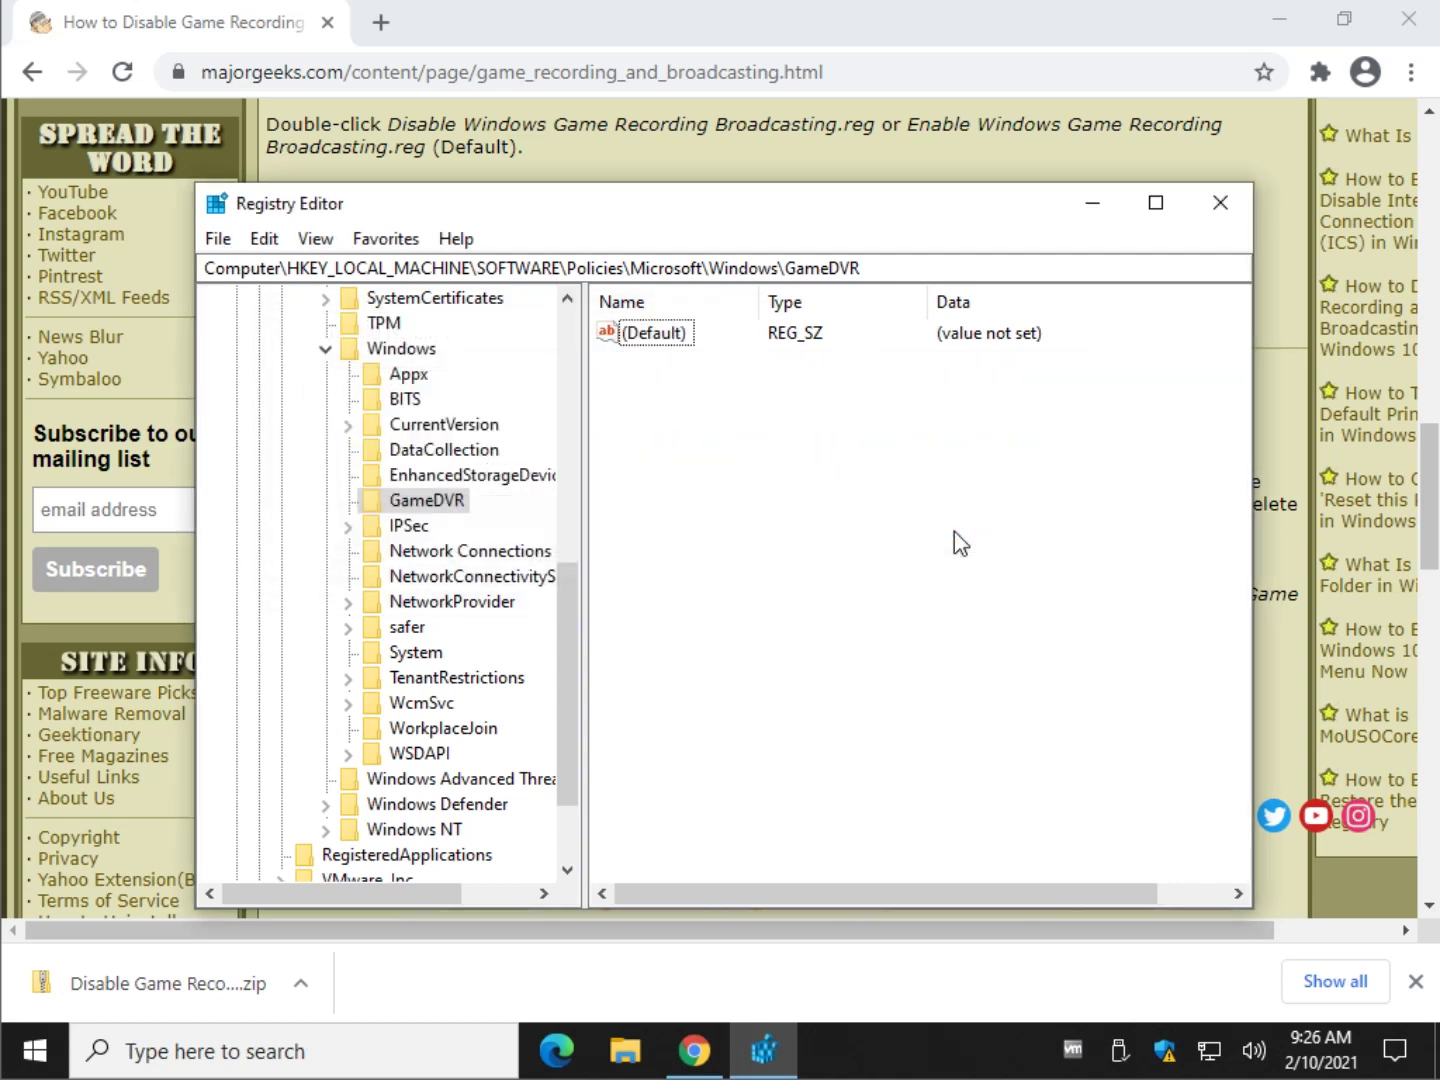
left_click(1220, 203)
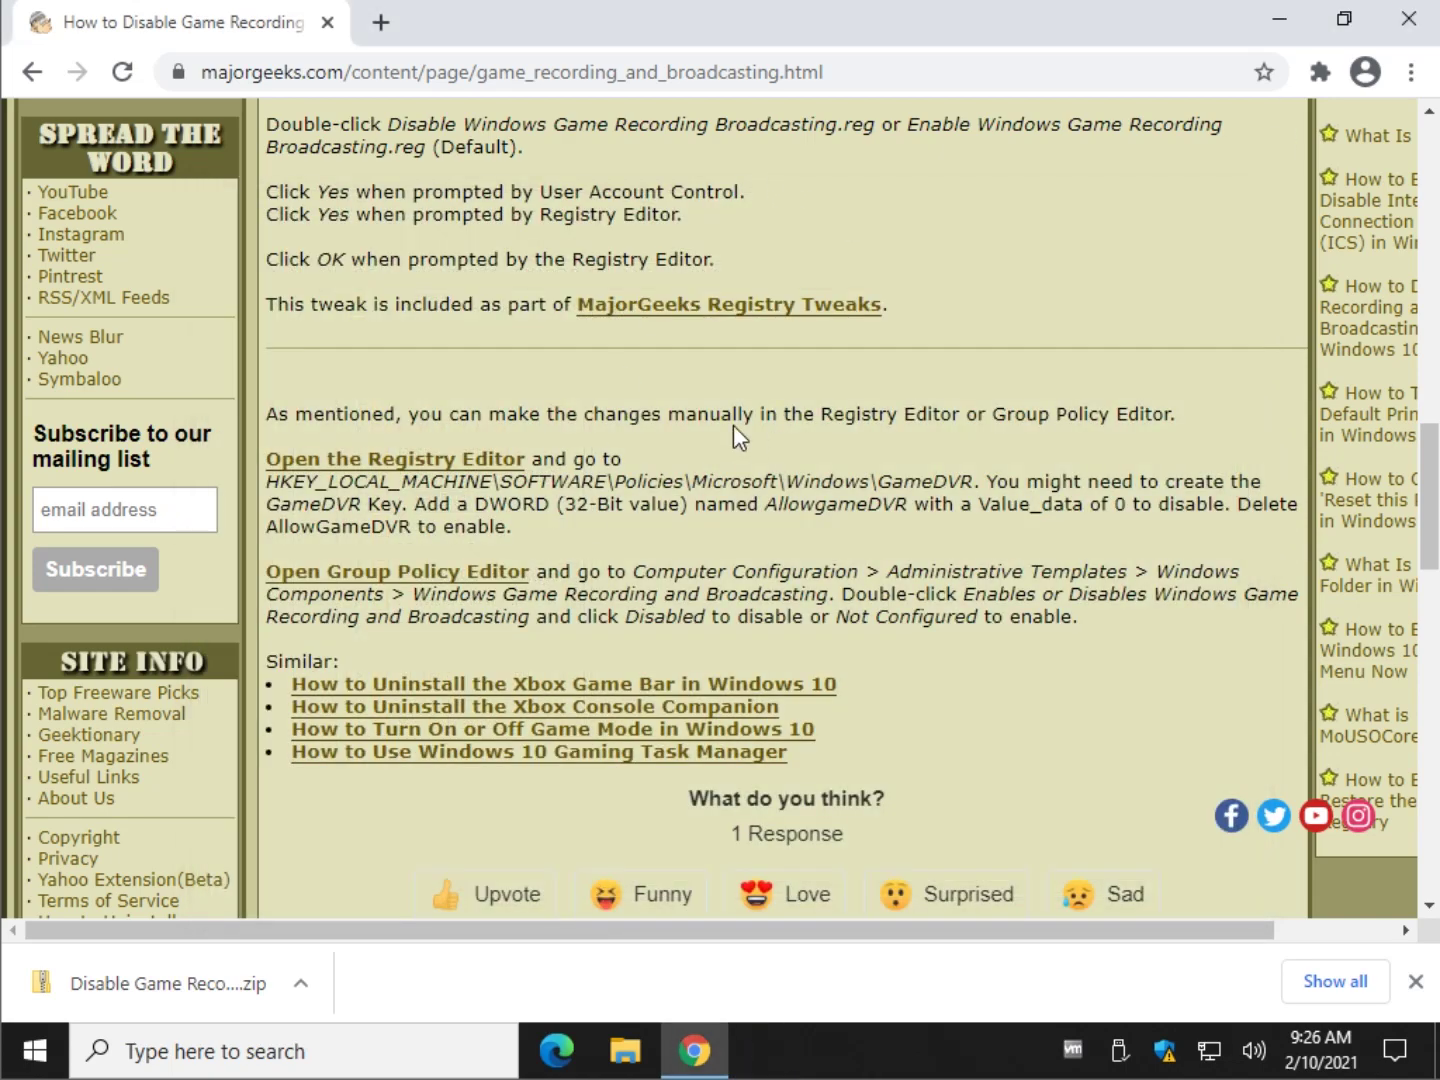
- Scroll down to the Group Policy instructions and enter gpedit.msc in the Run box
scroll(733, 425, "down", 3)
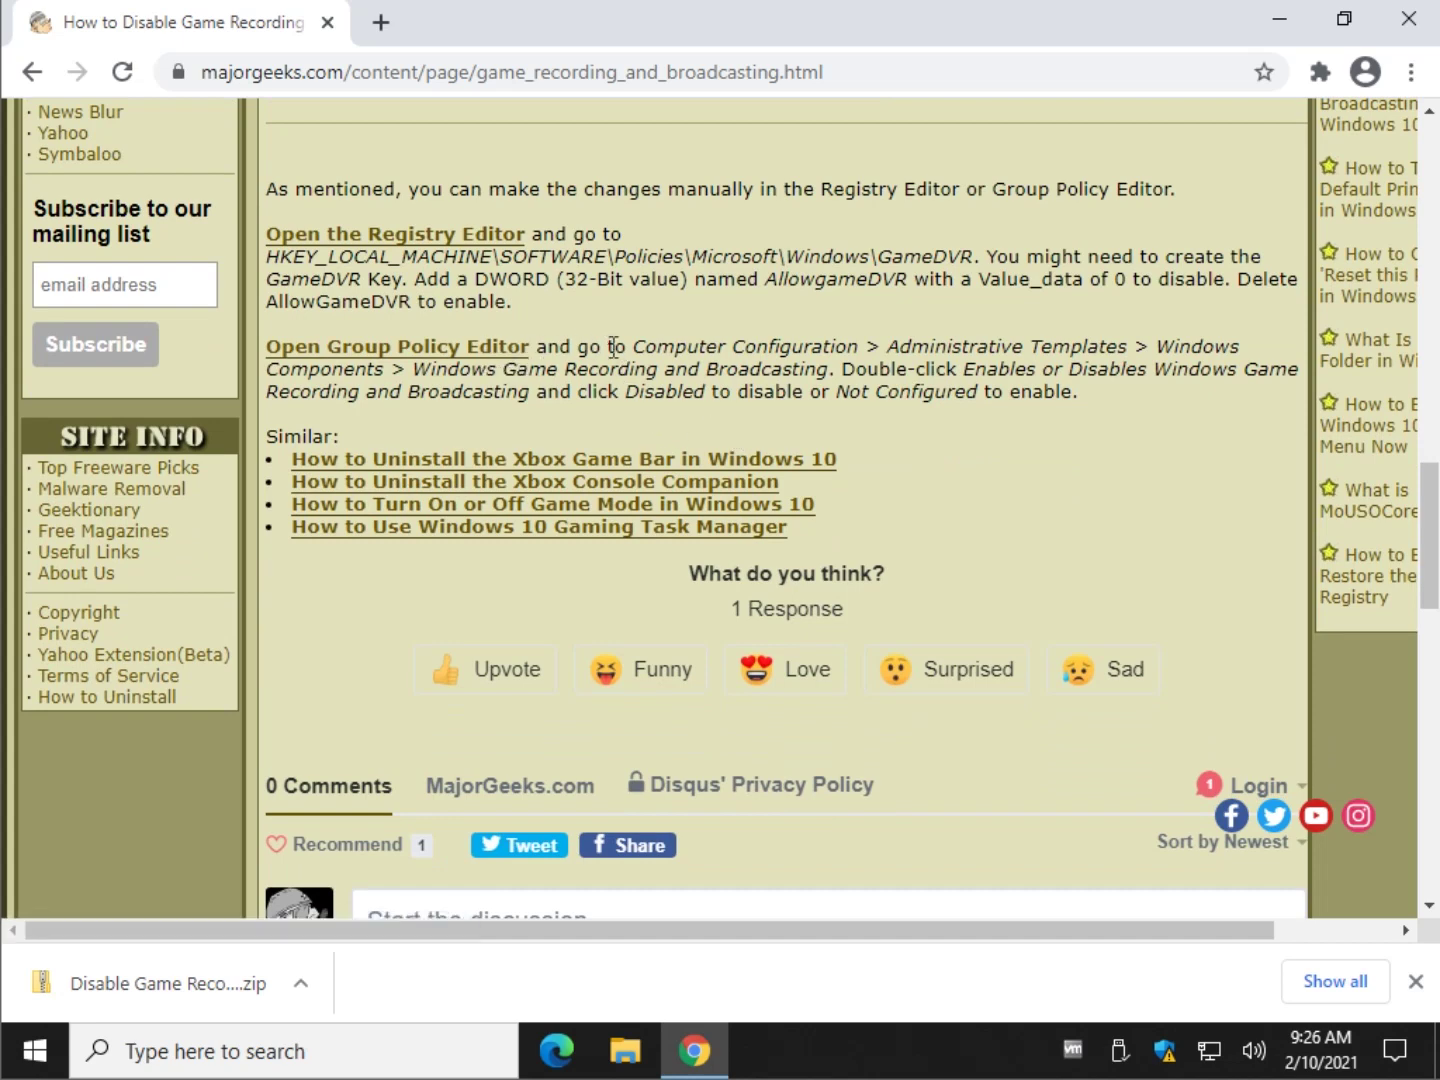
key("super+r")
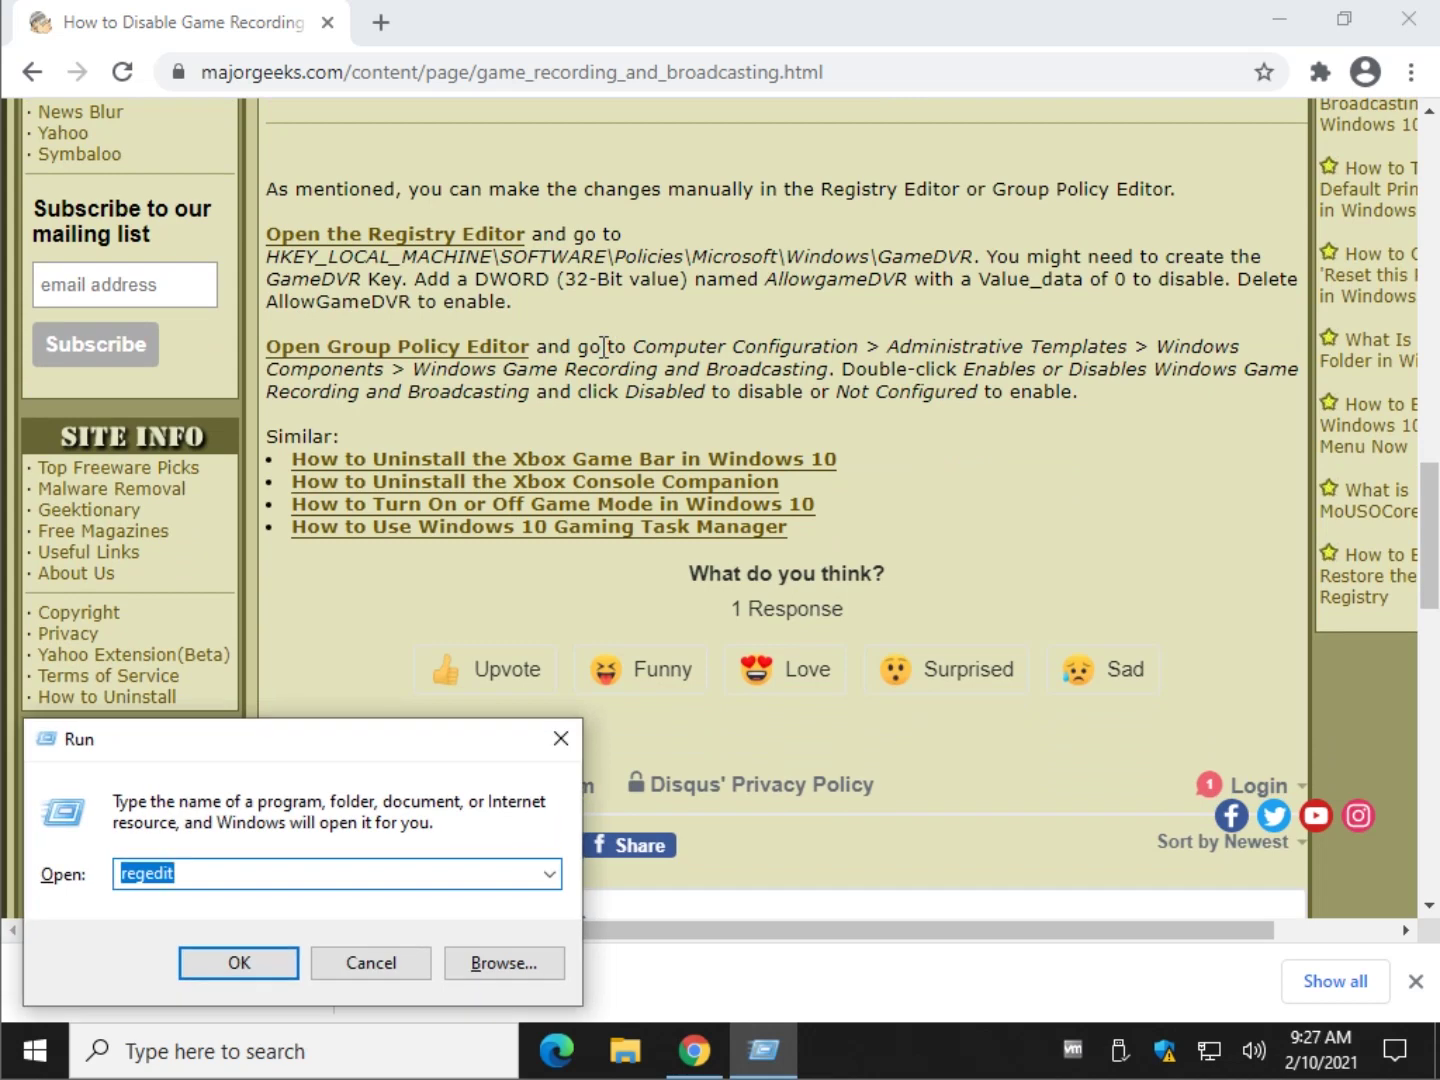
type("gpedi")
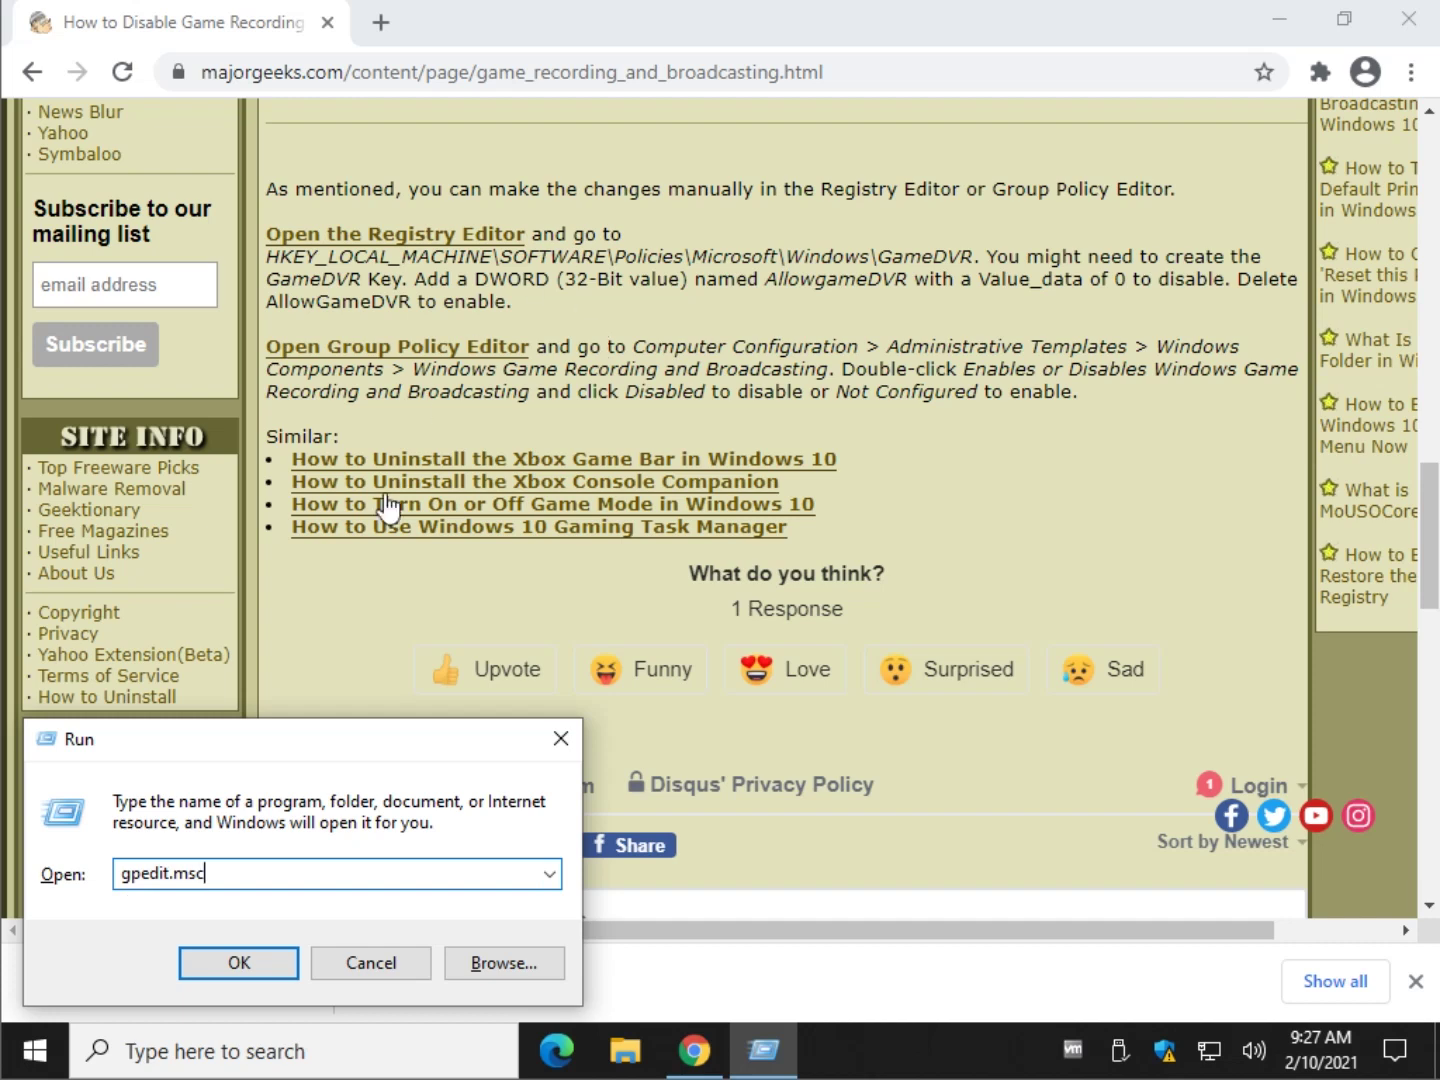
- Launch Local Group Policy Editor and expand Computer Configuration's Administrative Templates and Windows Components
left_click(246, 959)
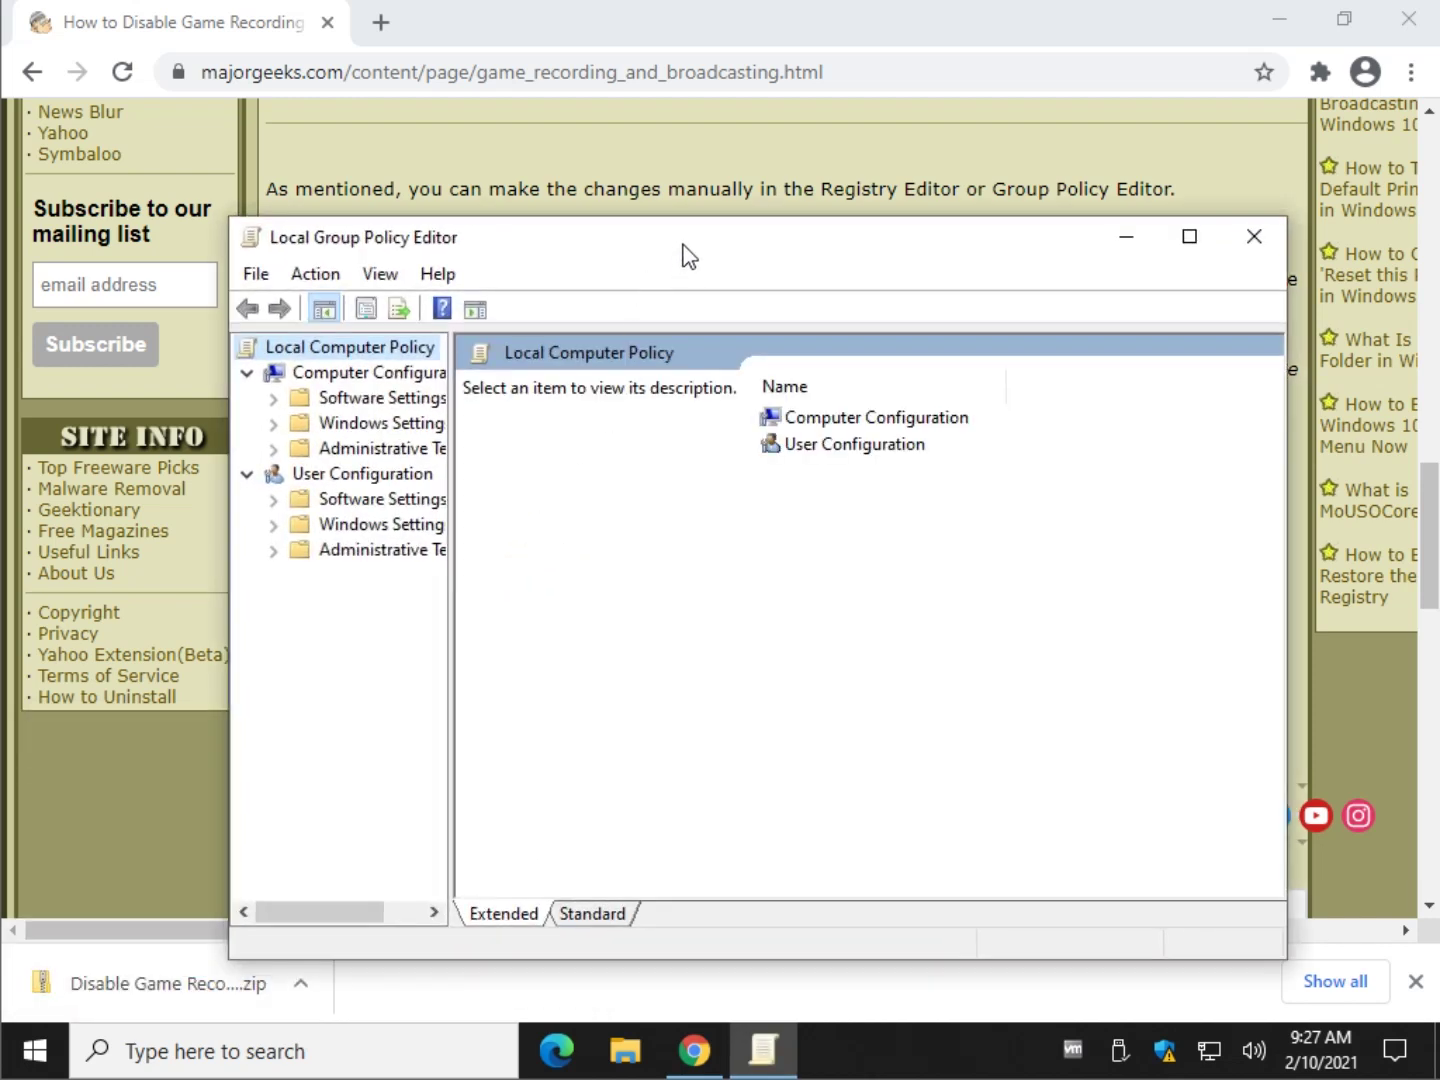
left_click_drag(680, 256, 675, 451)
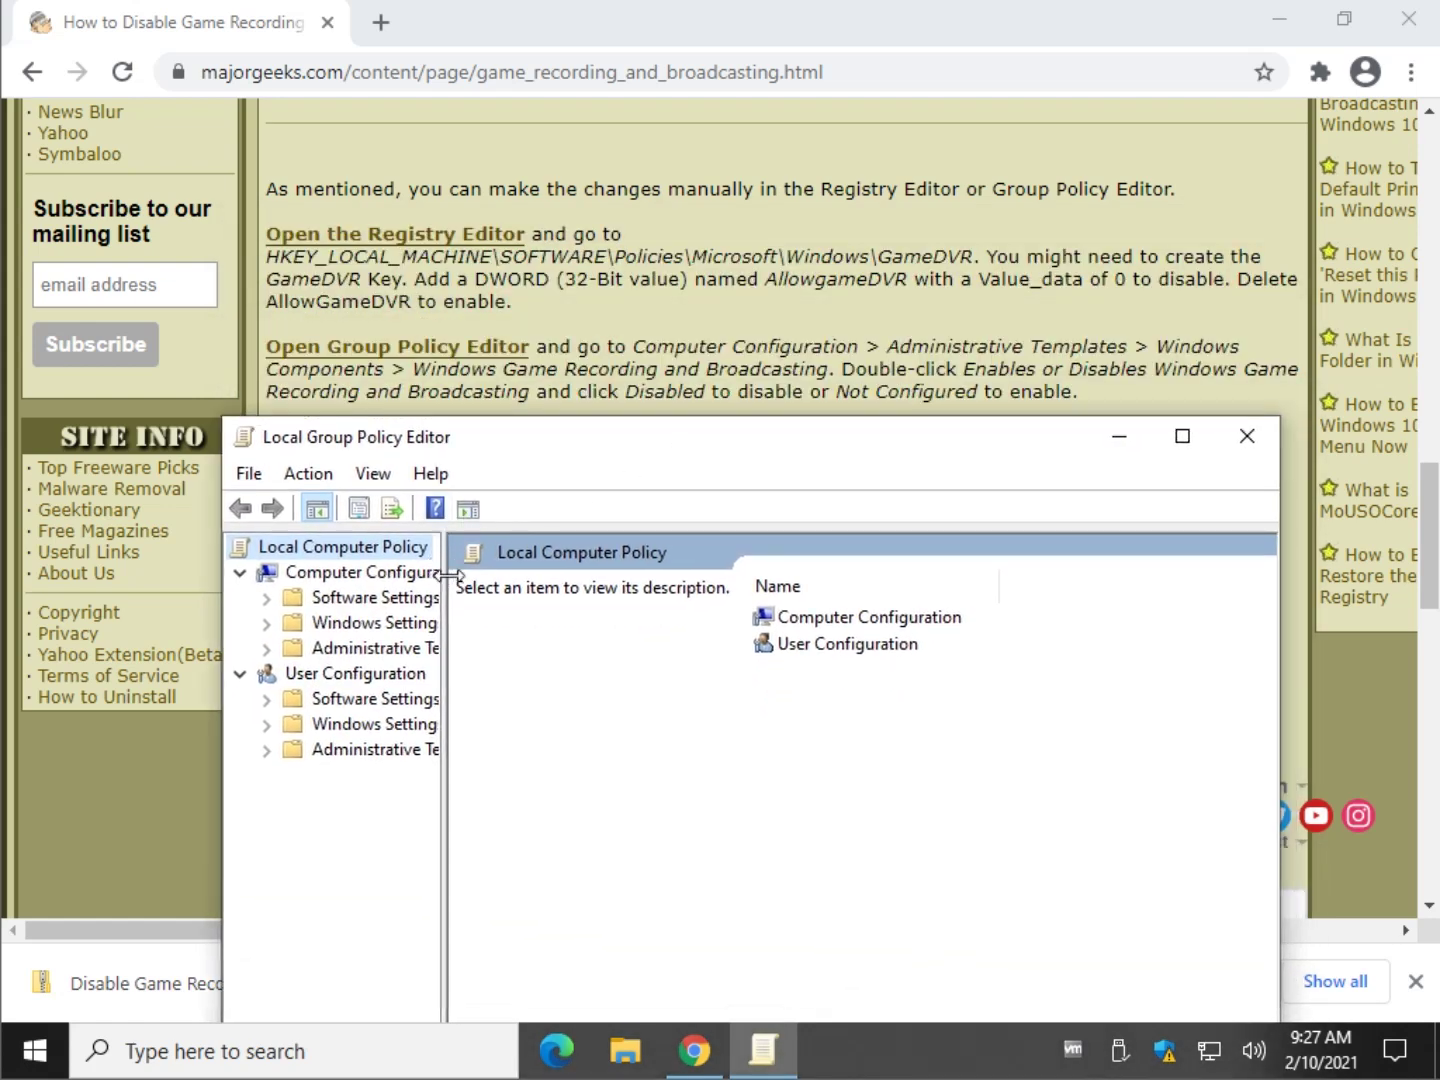
left_click_drag(448, 577, 573, 581)
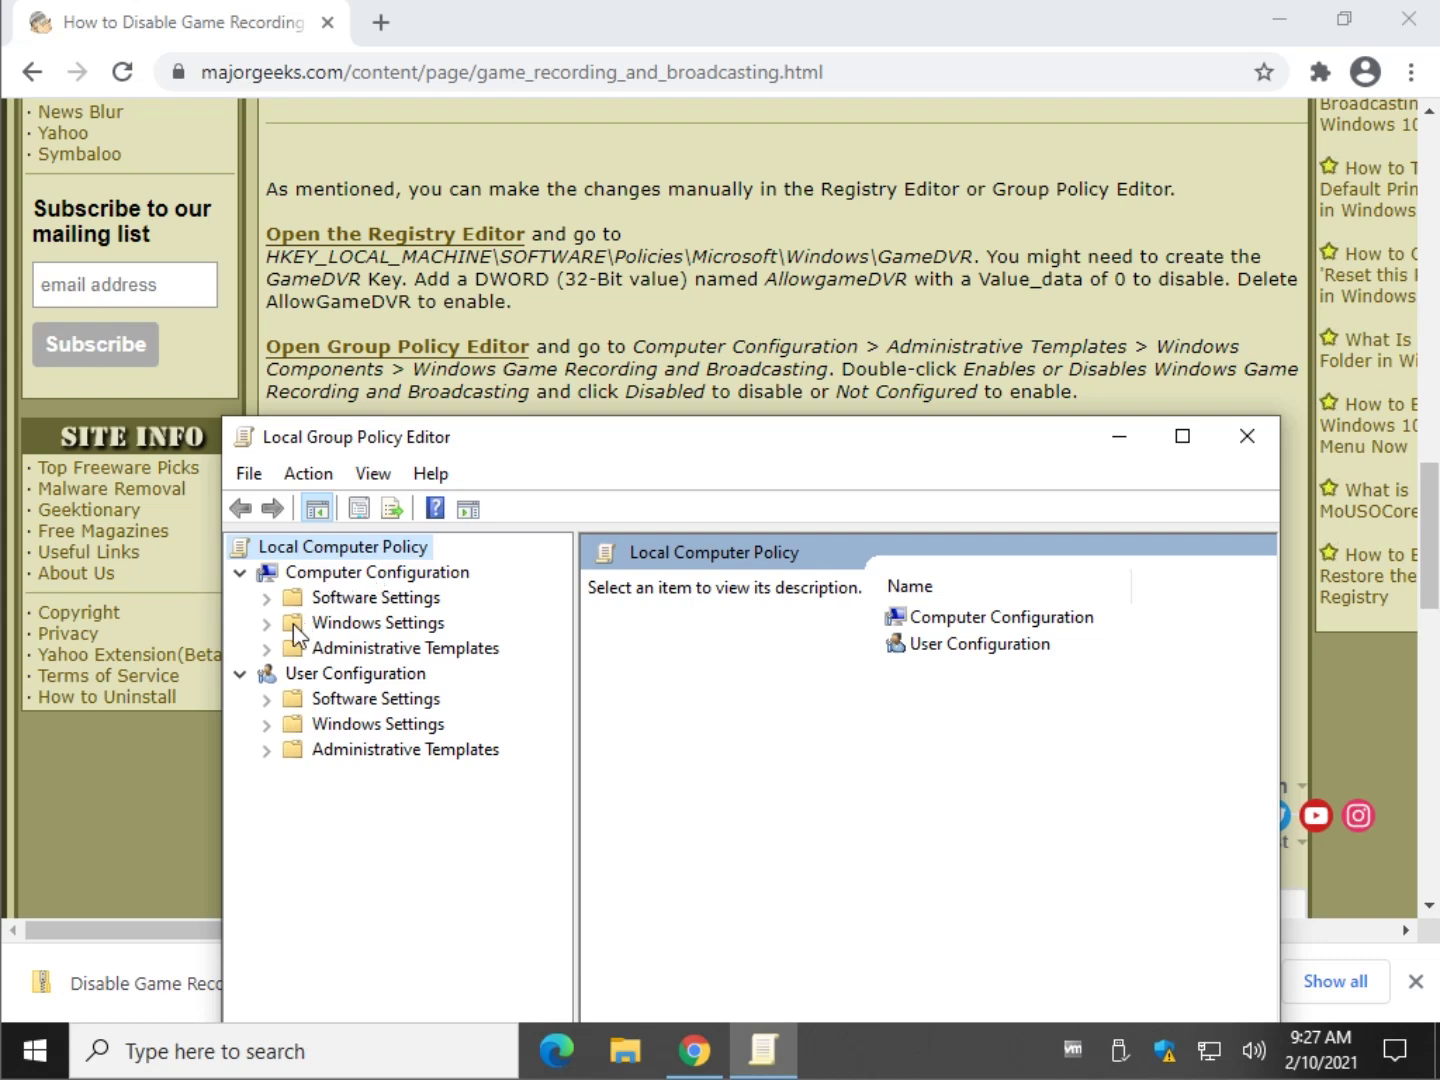
left_click(265, 648)
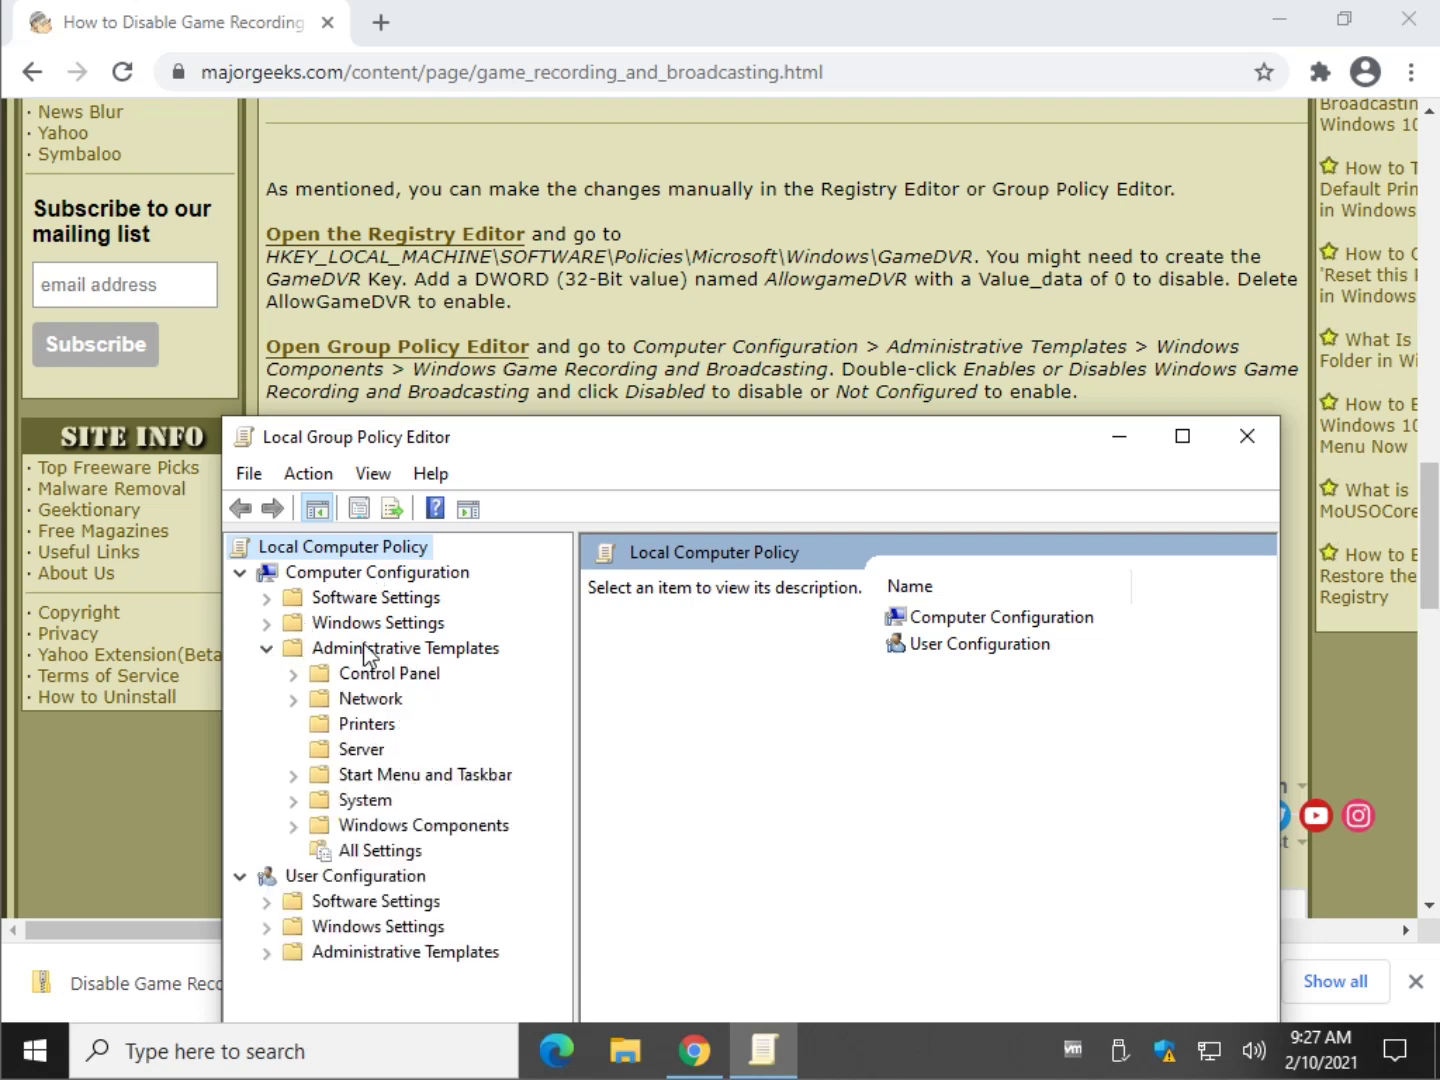
left_click(293, 826)
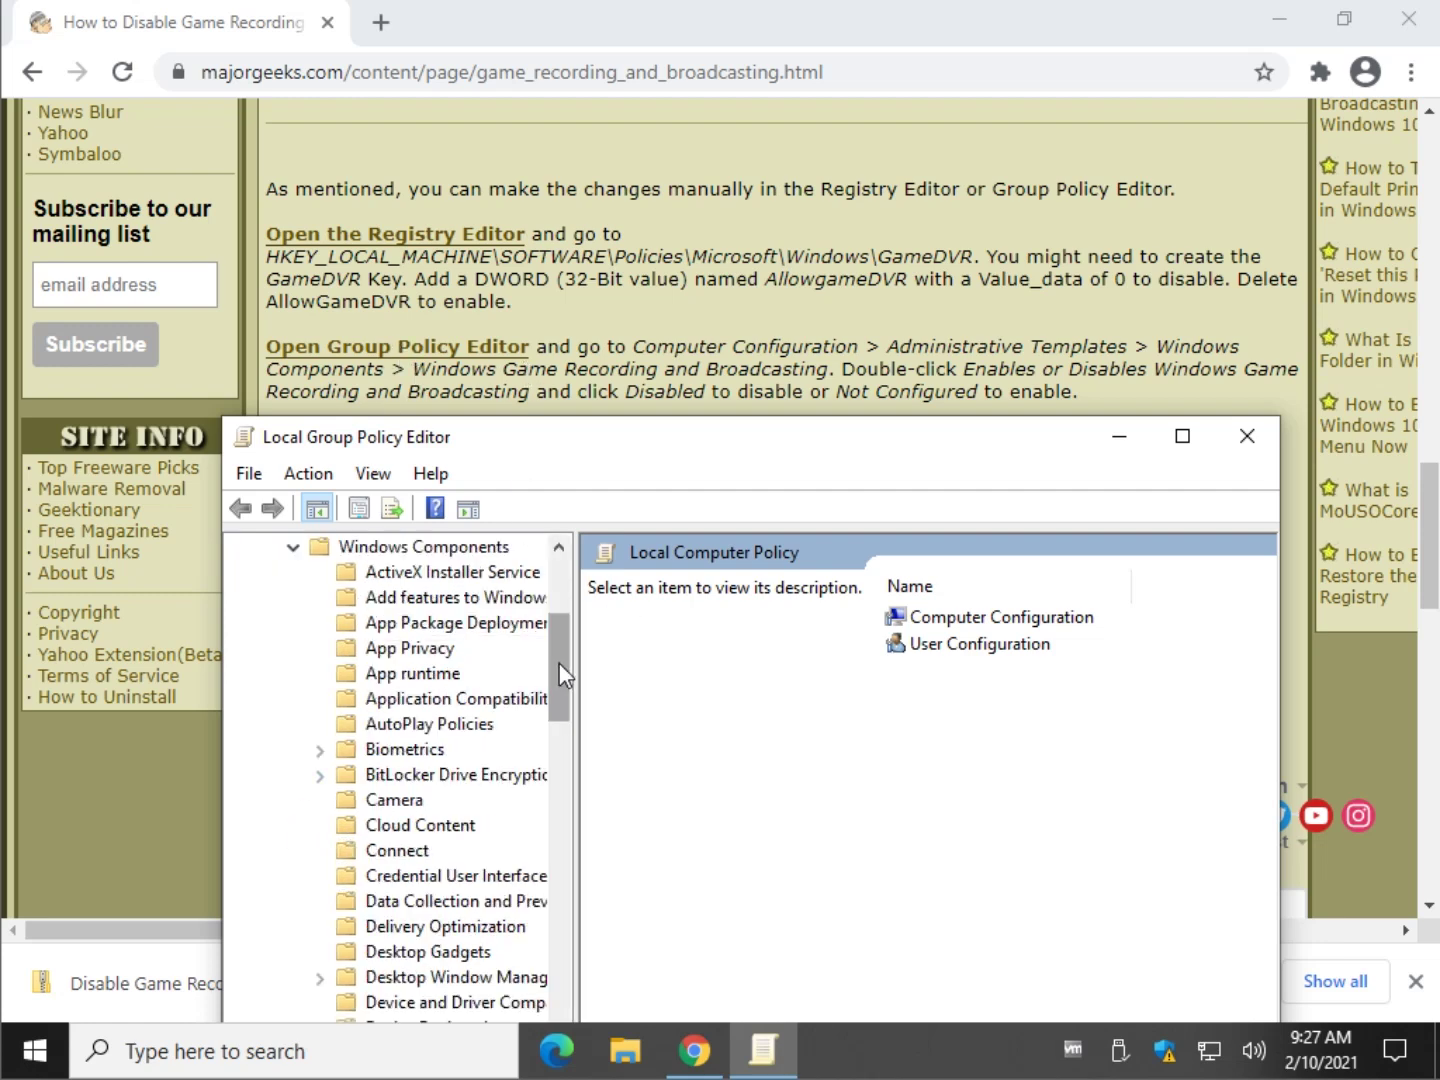
- Open the Windows Game Recording and Broadcasting folder and select its Enables or disables setting to show its description
left_click_drag(560, 661, 572, 806)
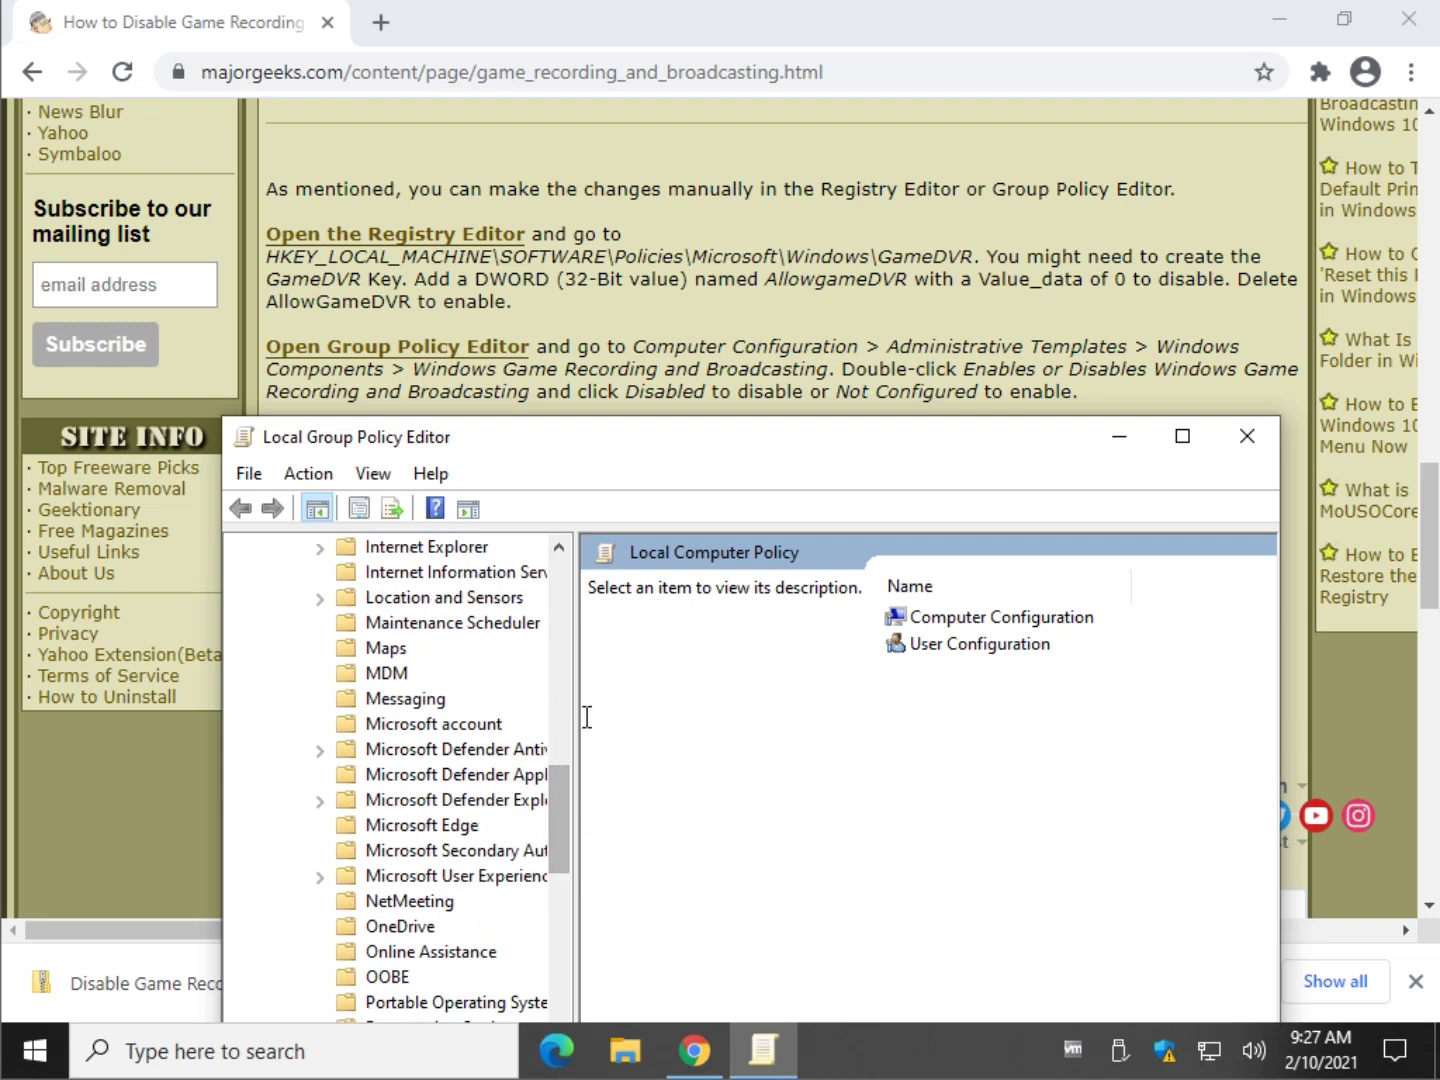
left_click_drag(582, 713, 703, 741)
scroll(526, 779, "down", 8)
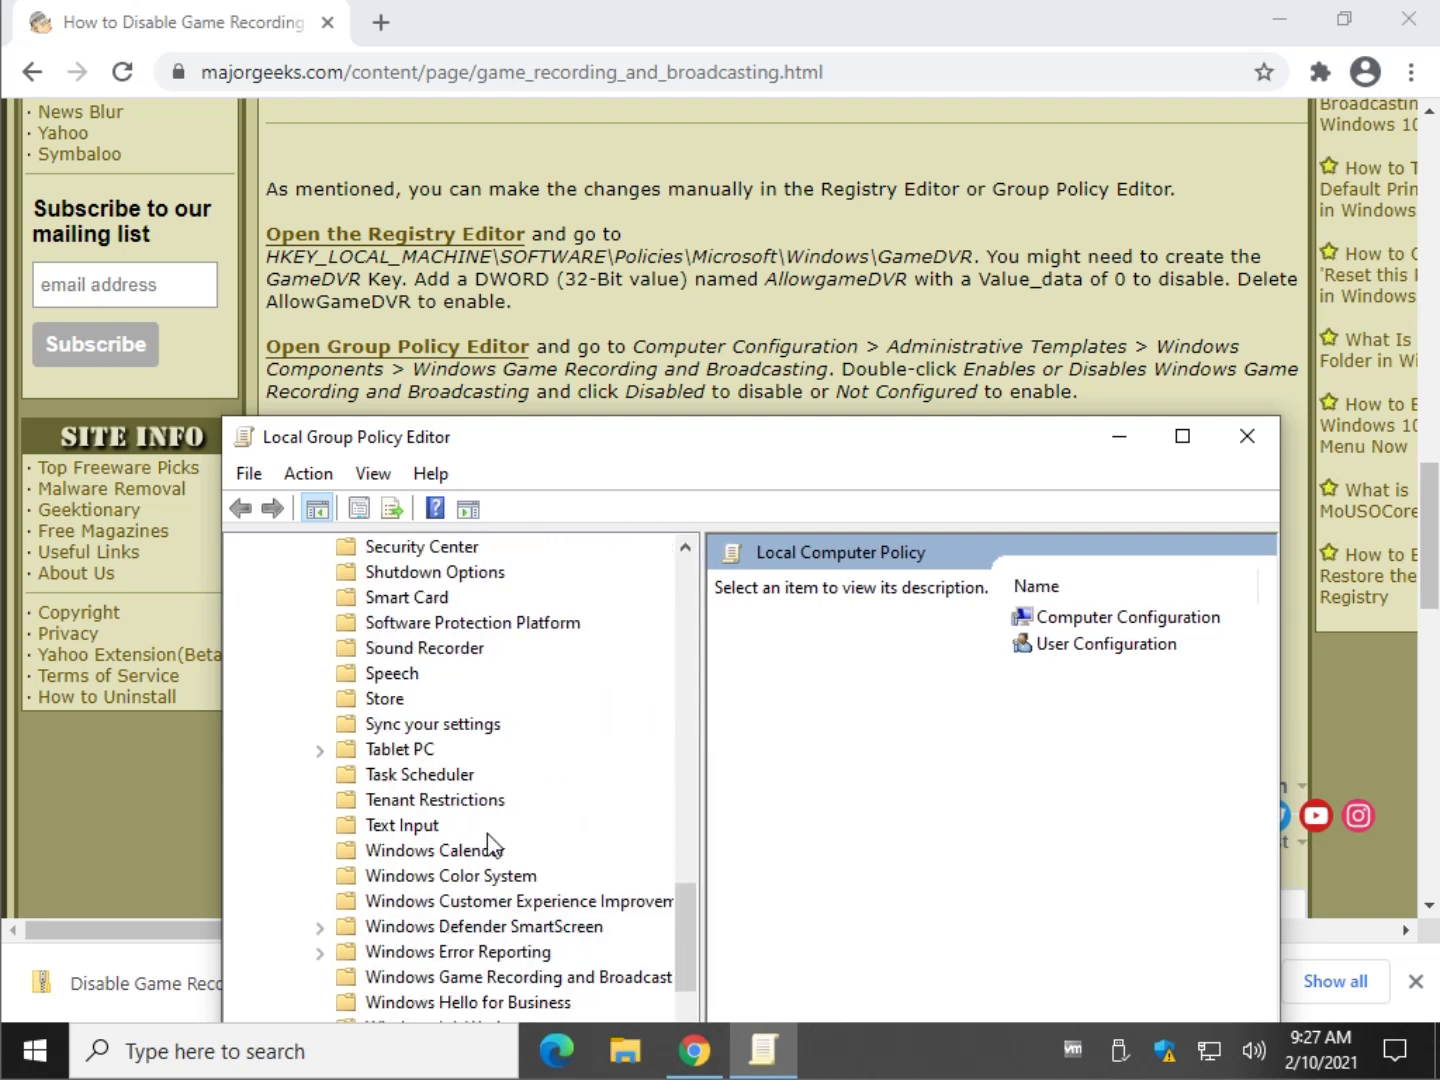
scroll(490, 845, "down", 2)
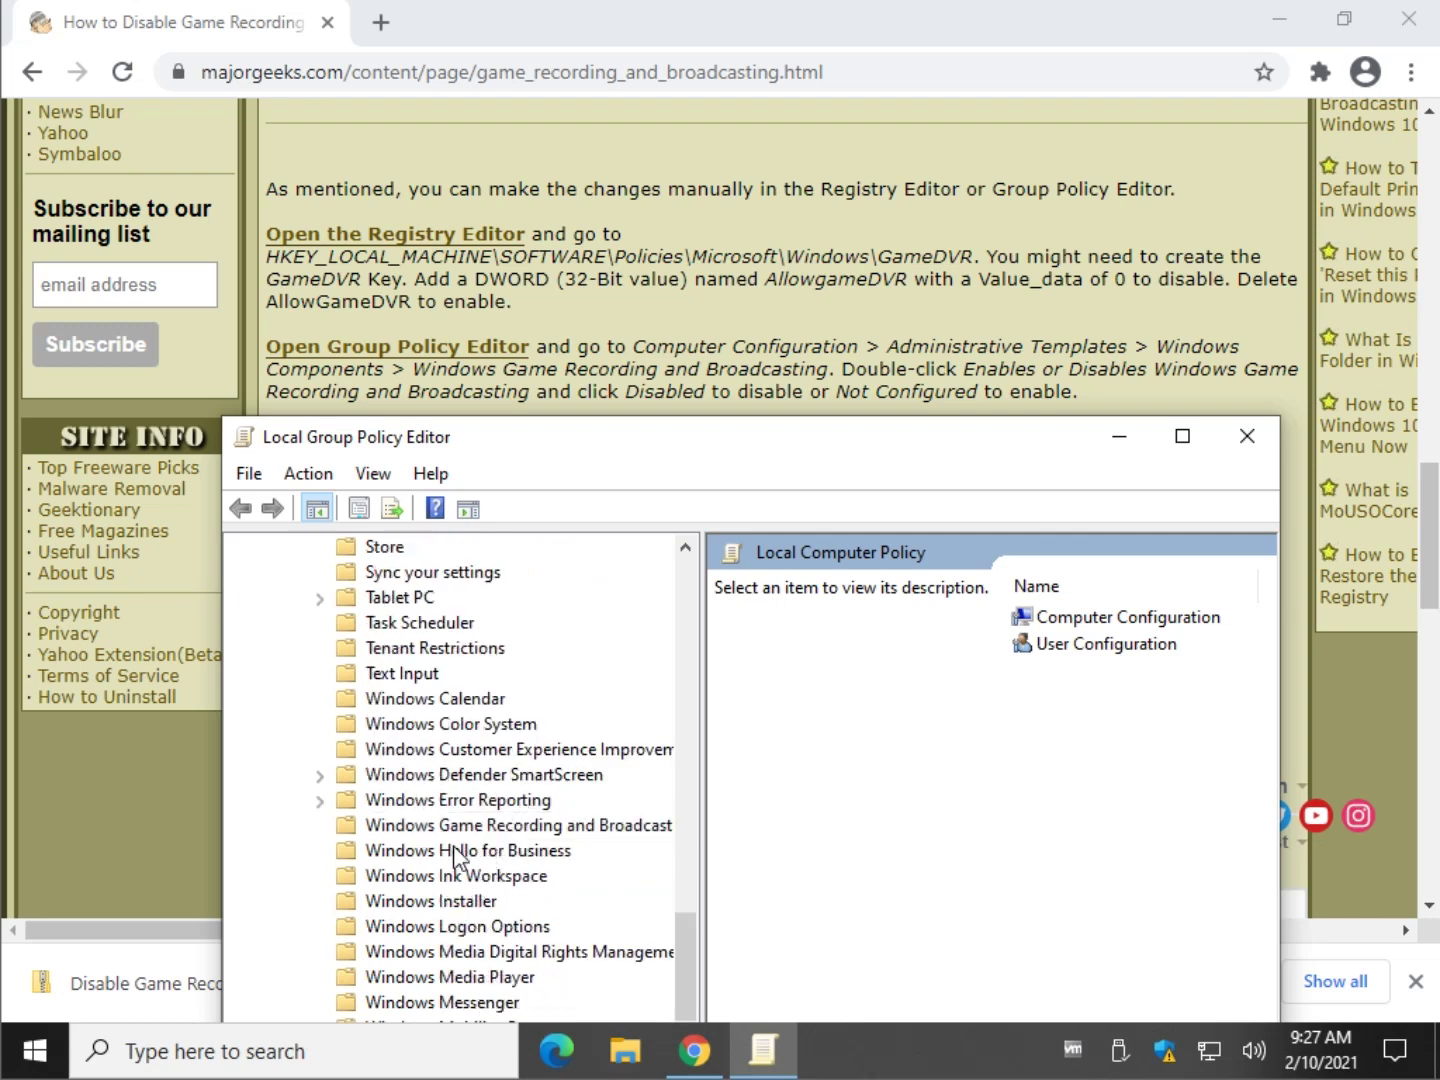
scroll(440, 748, "down", 1)
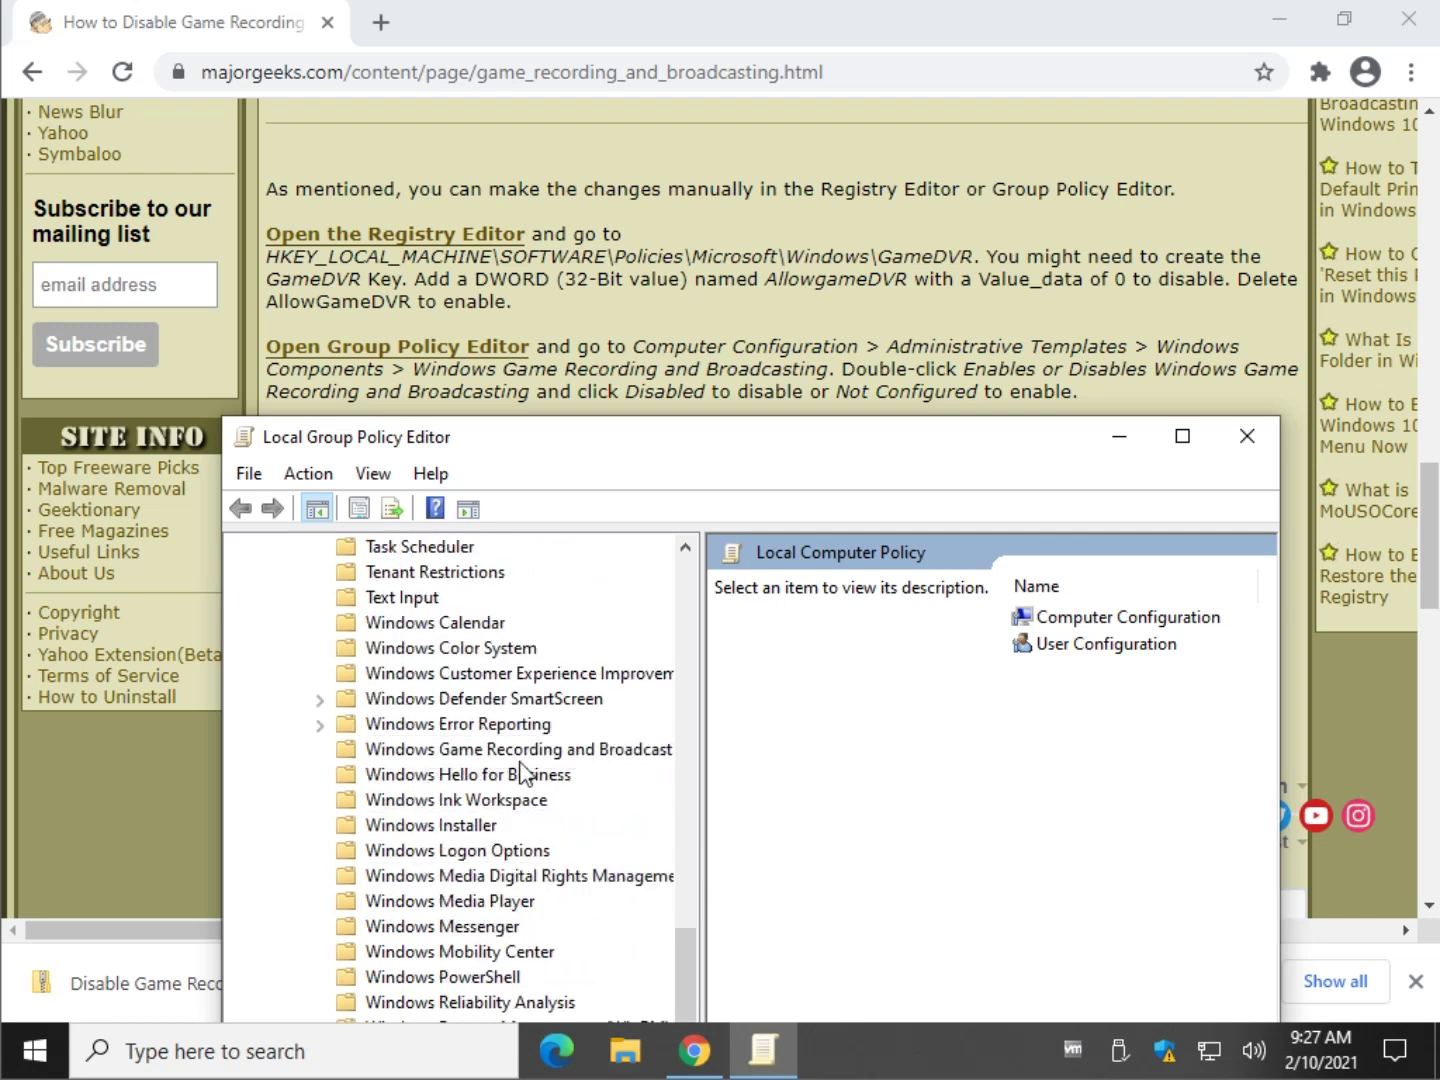
left_click(450, 750)
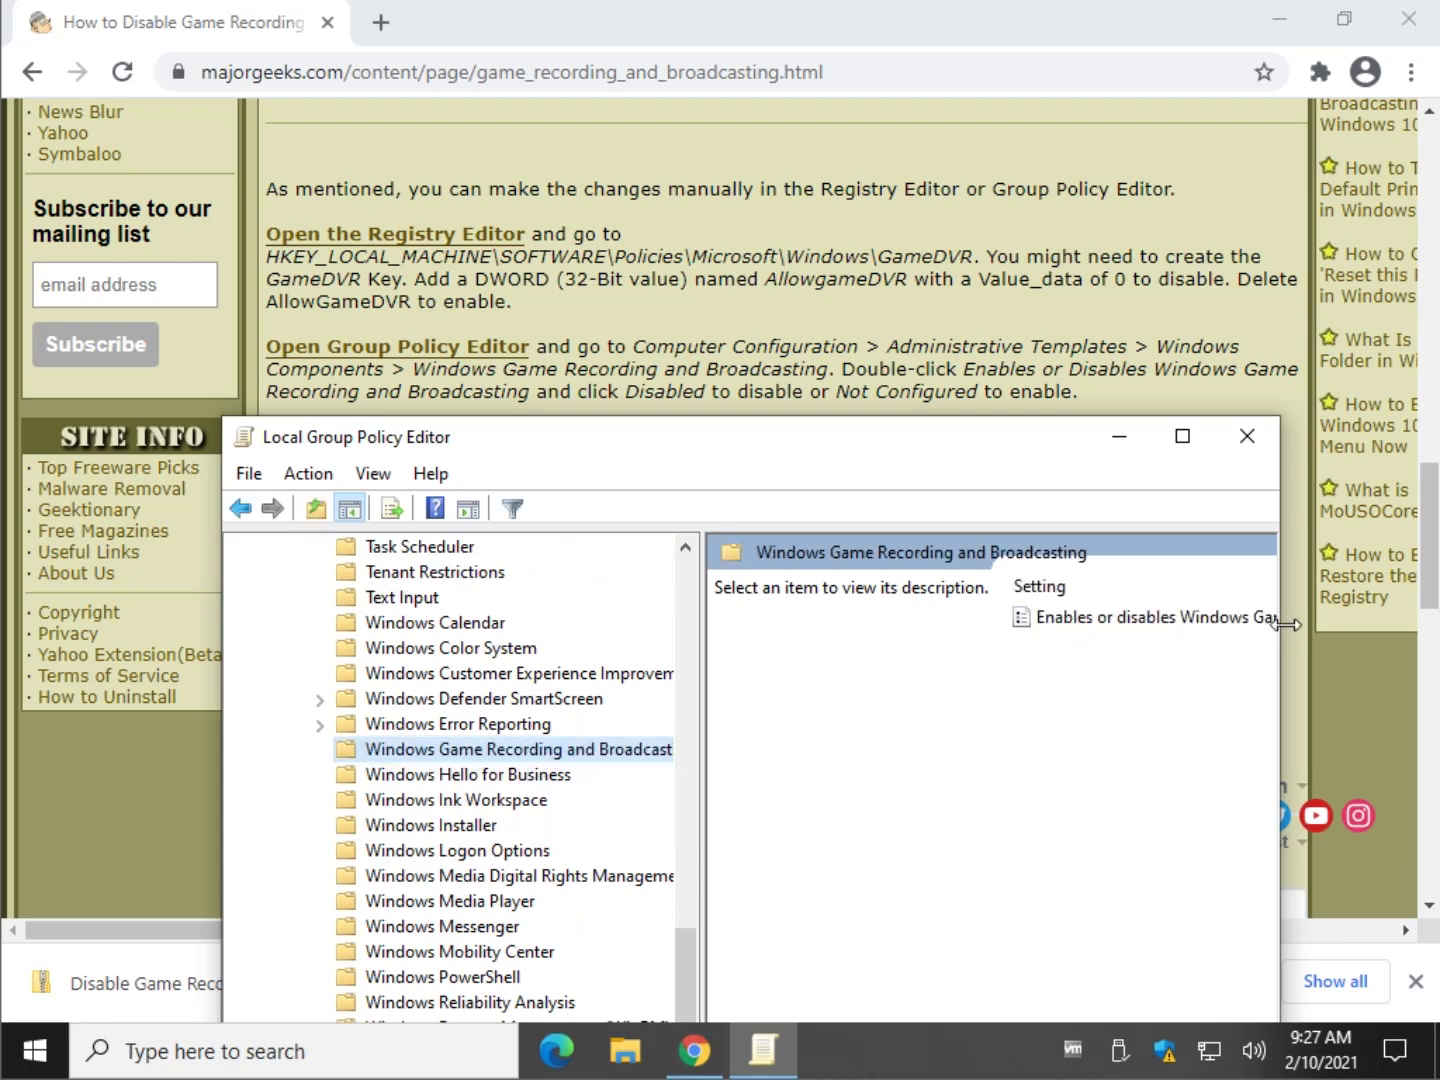
left_click_drag(1280, 625, 1439, 626)
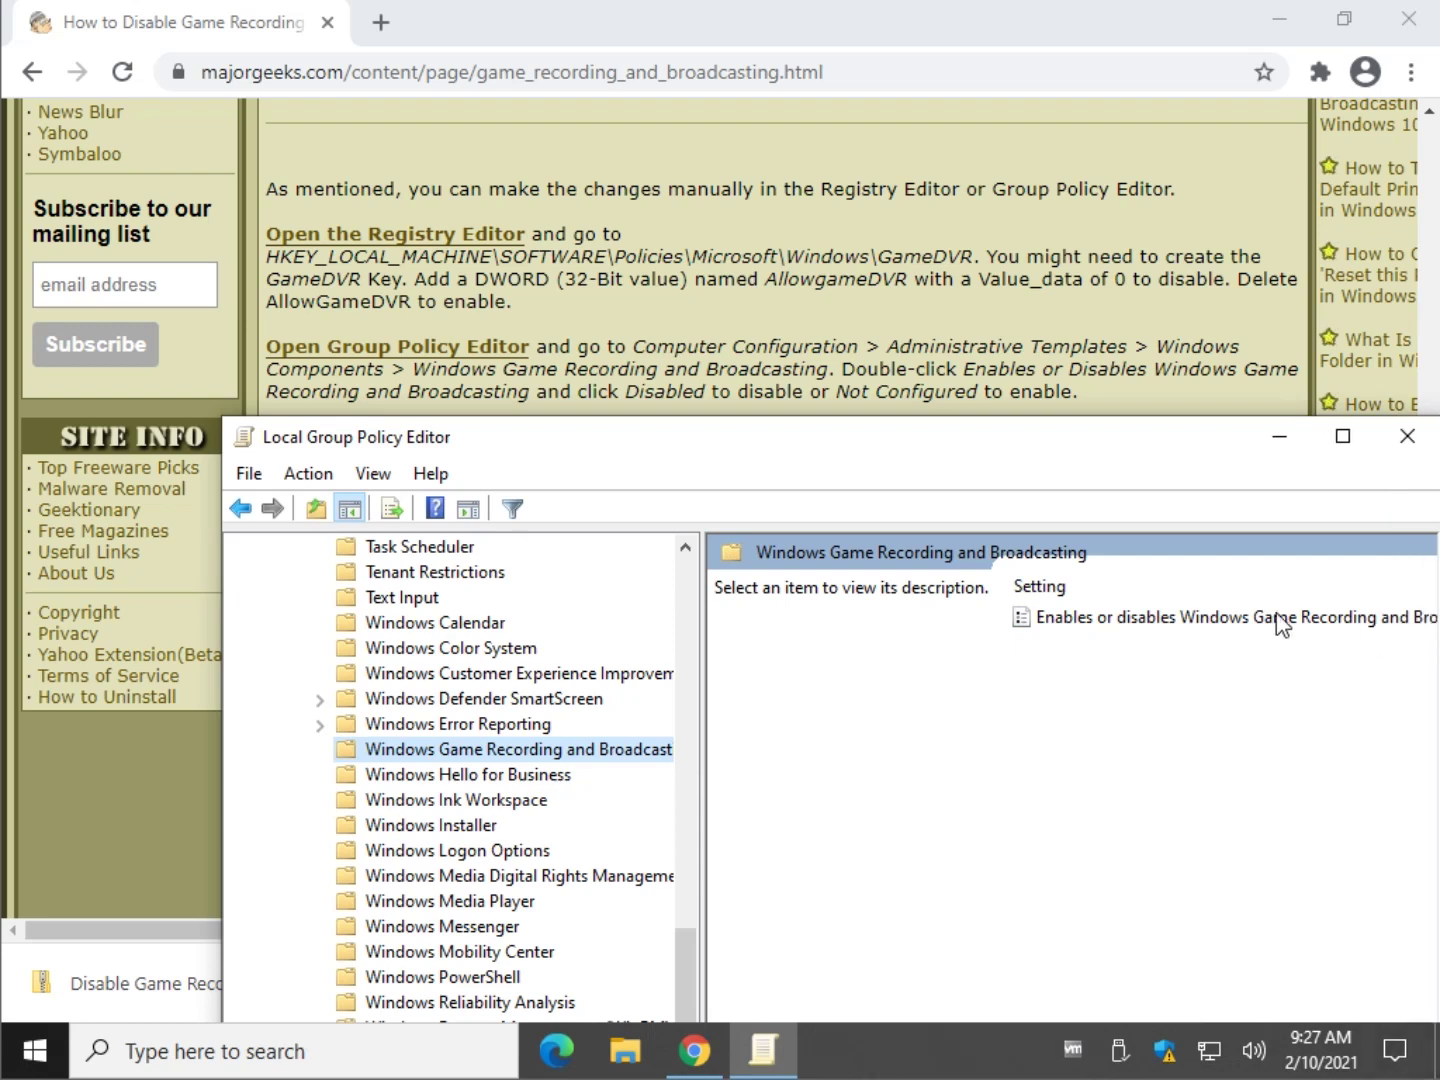
left_click_drag(878, 458, 778, 531)
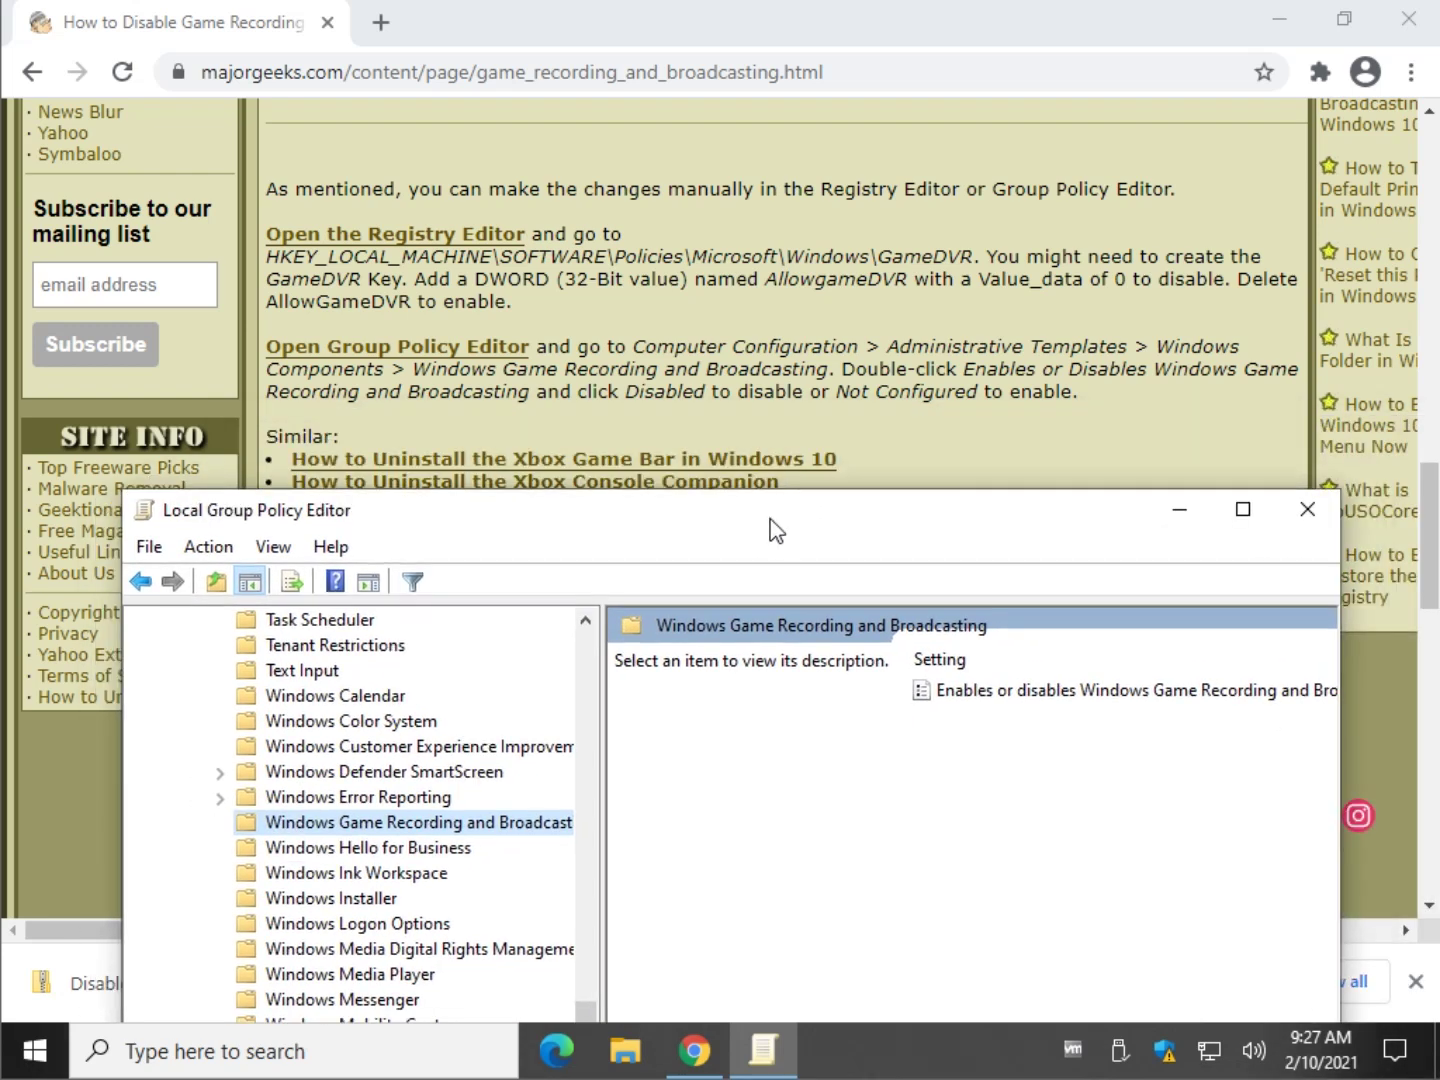
left_click(1022, 692)
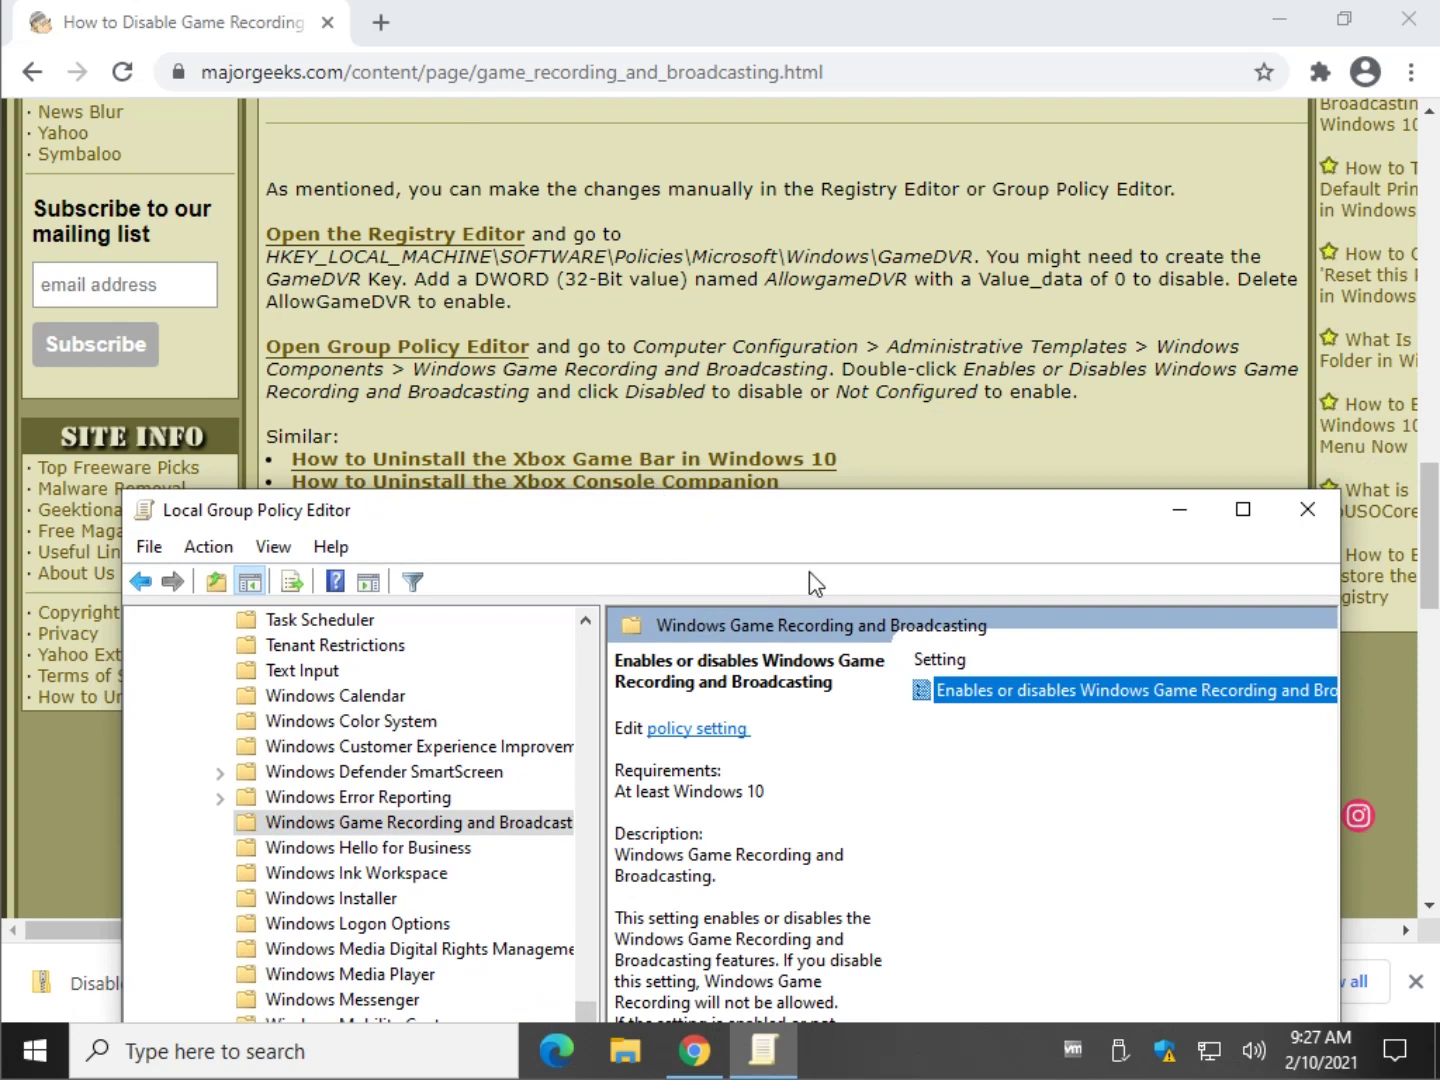
- Open the Enables or disables Windows Game Recording policy and try its Enabled, Not Configured and Disabled states
double_click(1021, 692)
left_click_drag(643, 179, 702, 457)
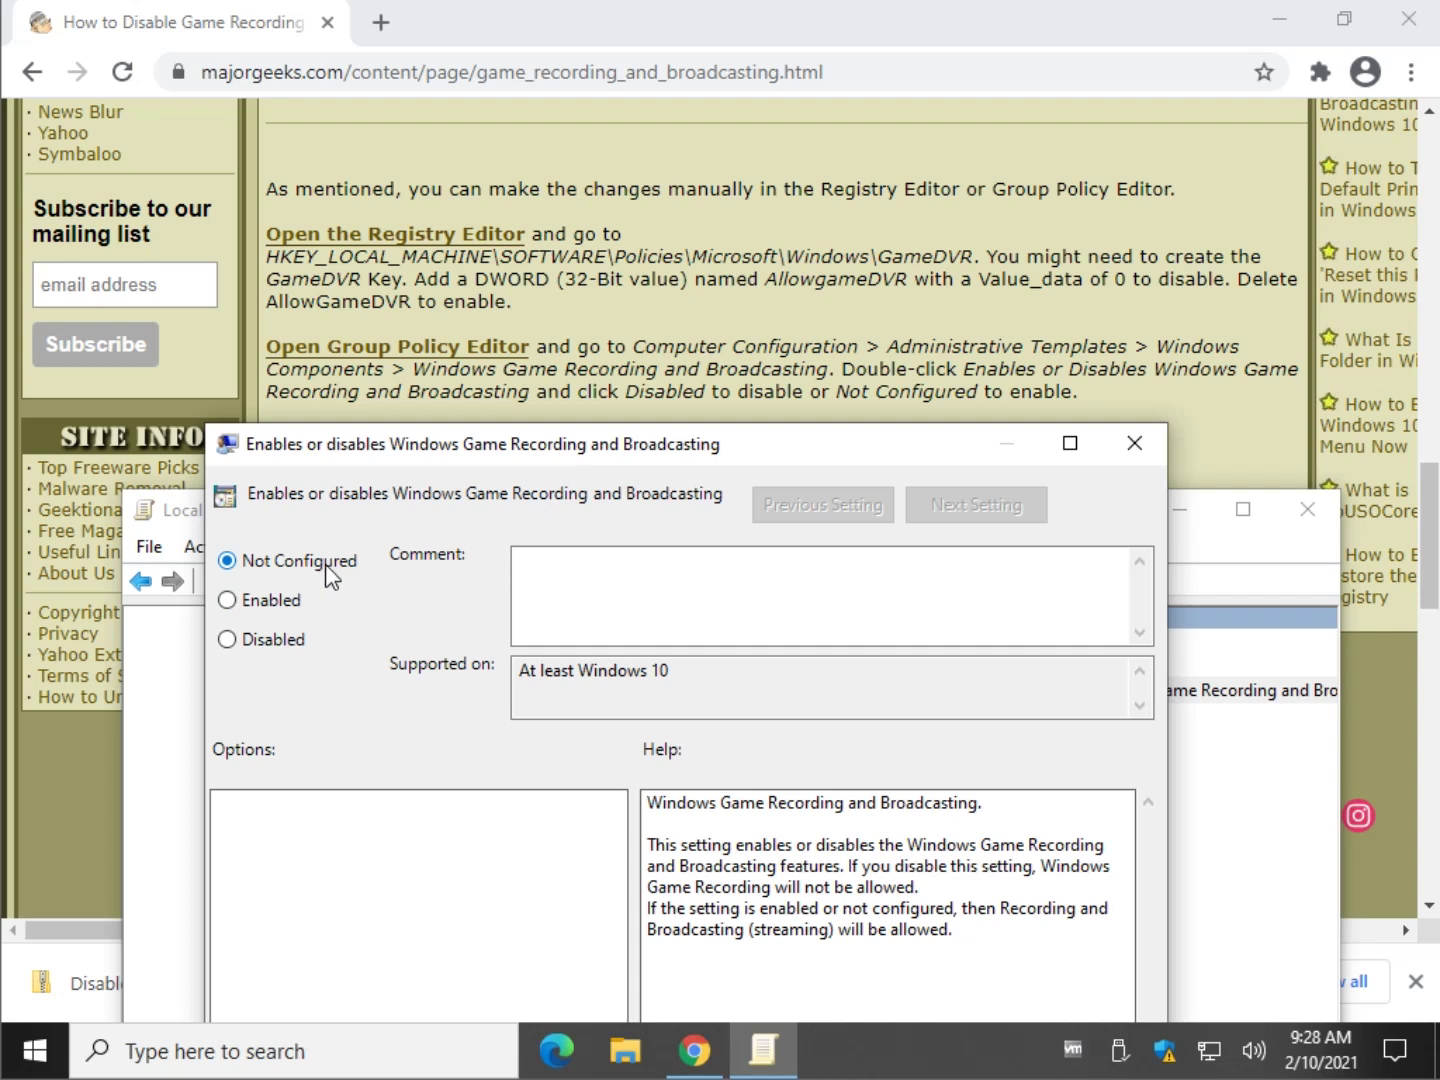
left_click(274, 608)
left_click_drag(648, 462, 655, 313)
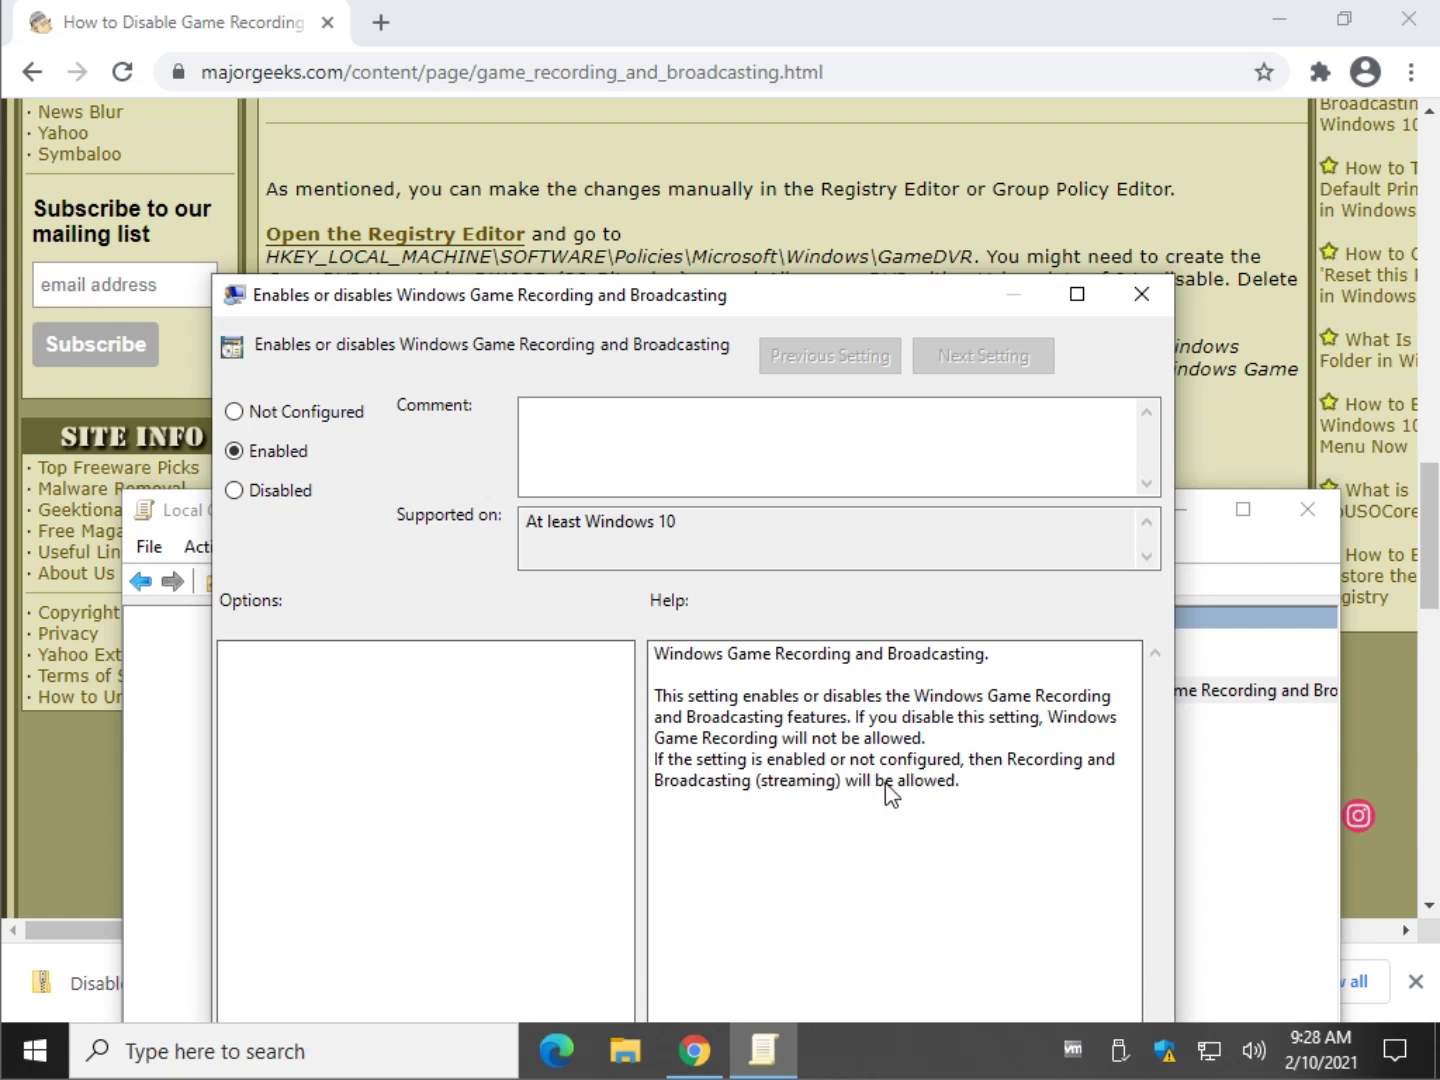
left_click(245, 413)
left_click(258, 494)
left_click(289, 452)
left_click_drag(553, 295, 563, 100)
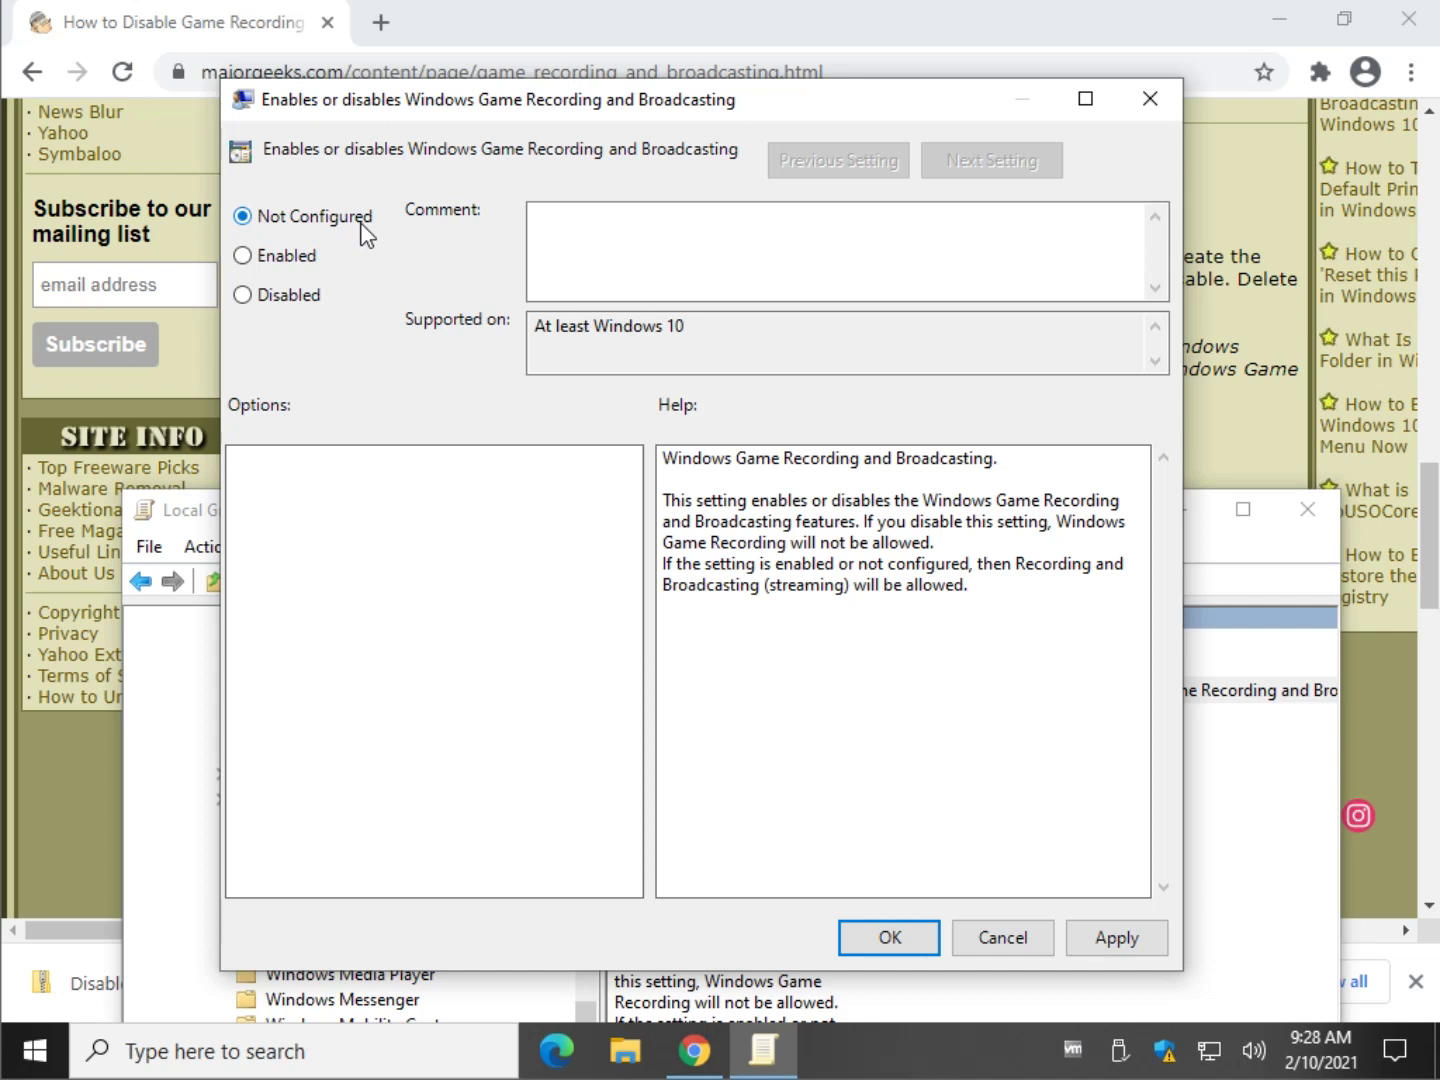
- Confirm the policy window, quit Local Group Policy Editor, and return to the MajorGeeks article title
left_click(889, 936)
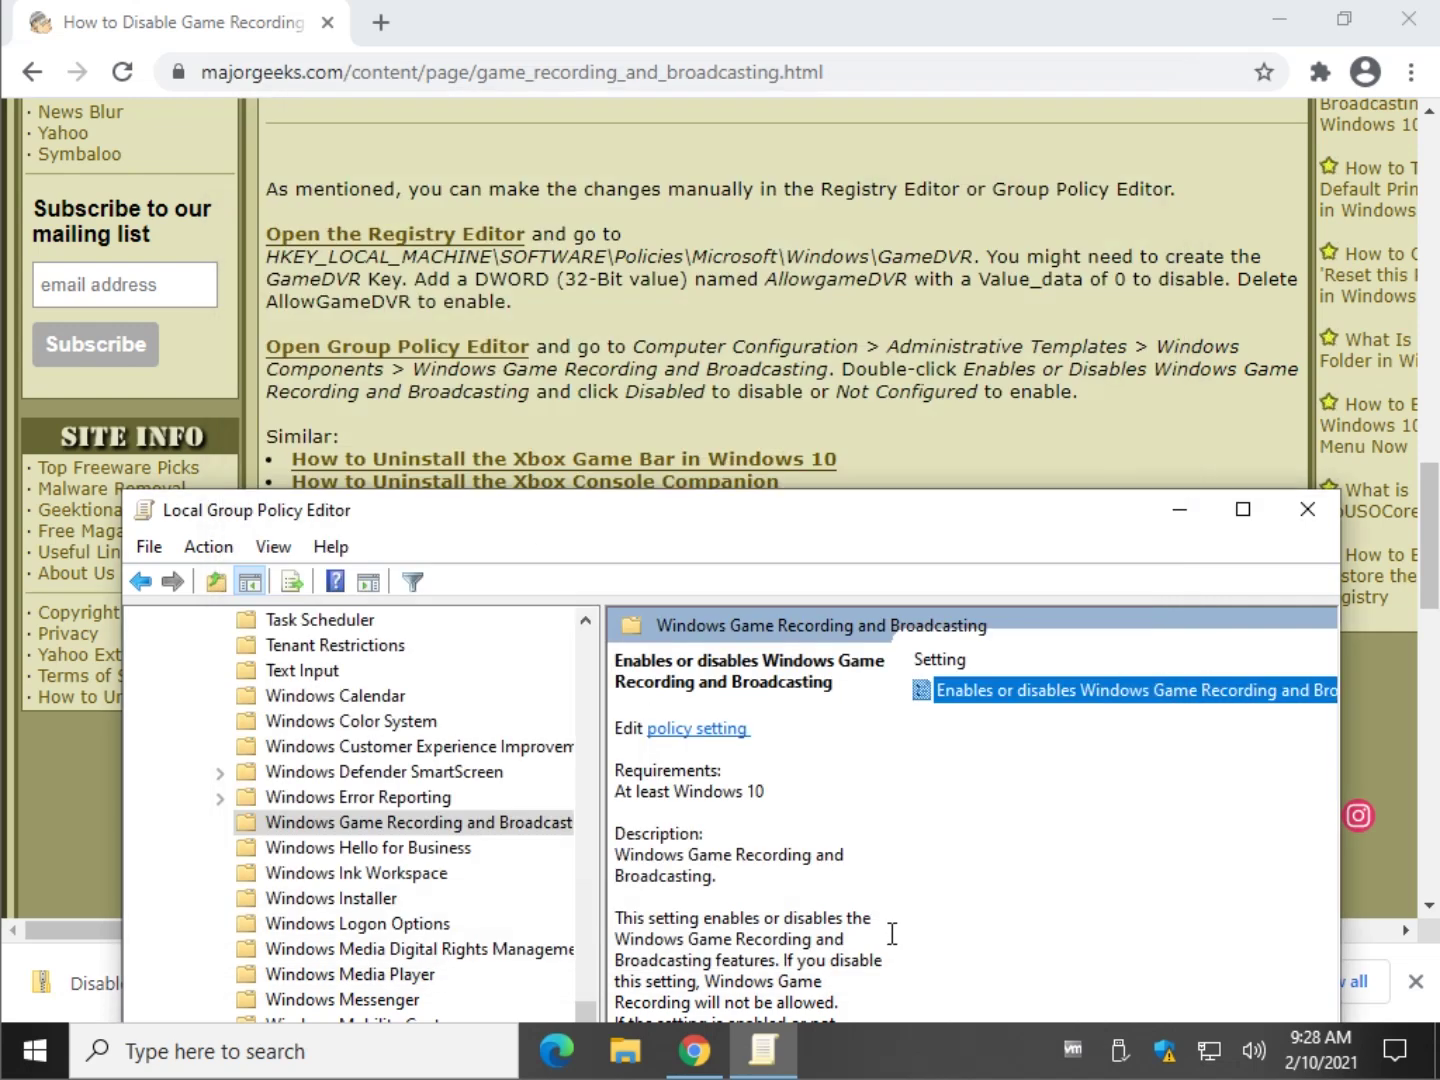
left_click(1310, 512)
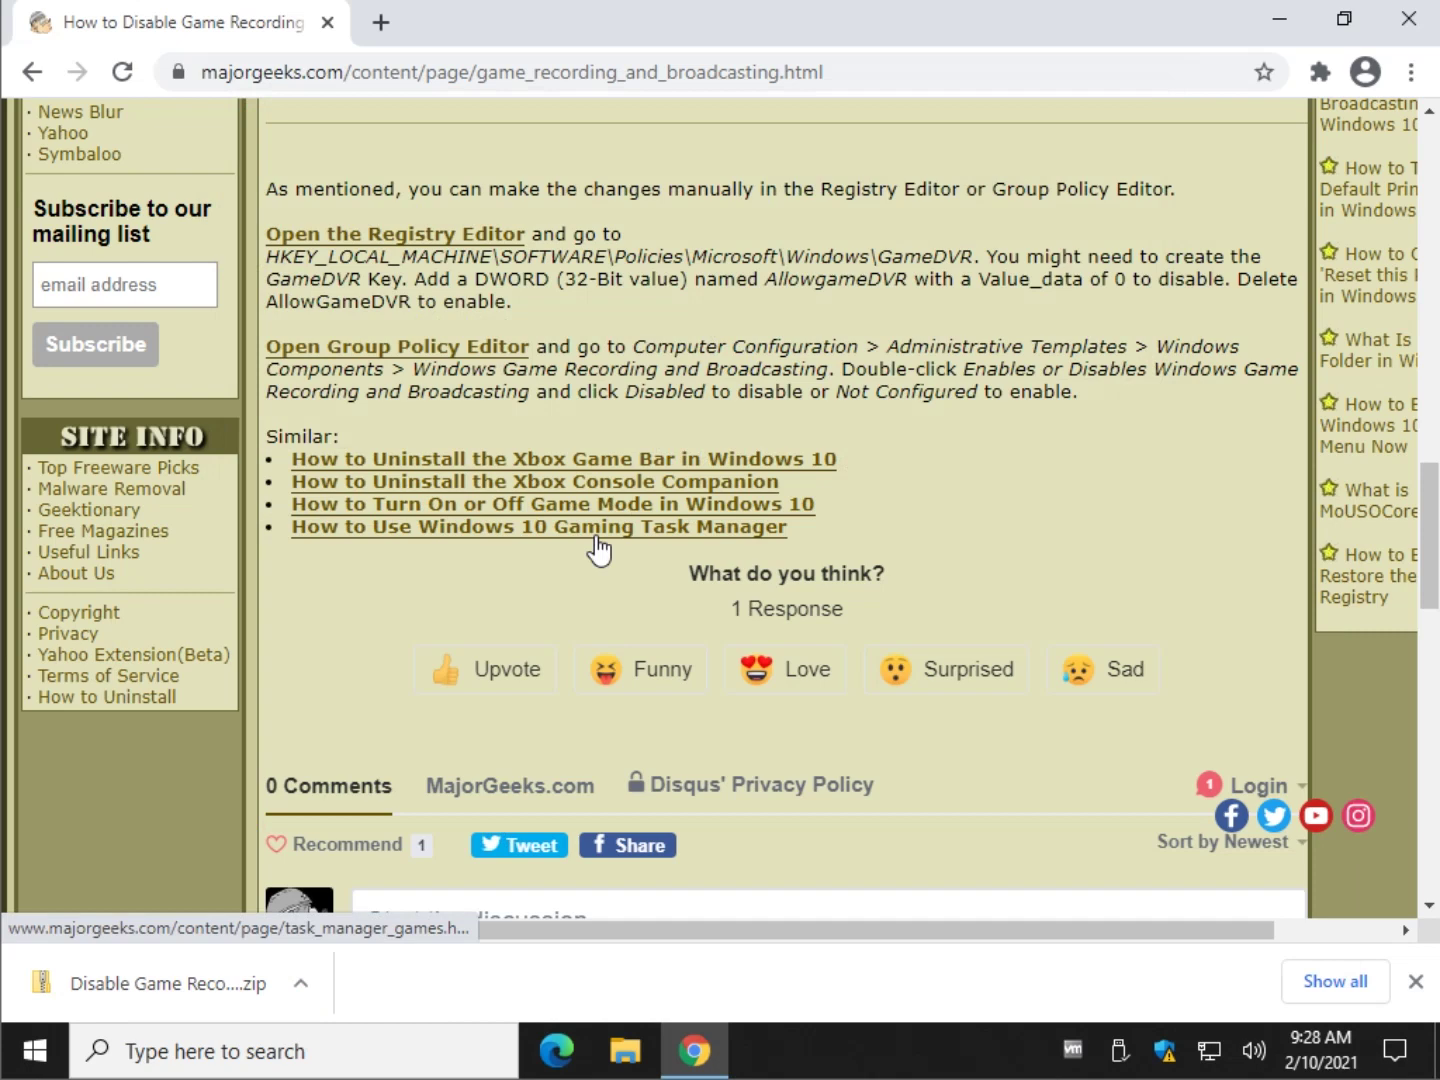
scroll(610, 530, "up", 3)
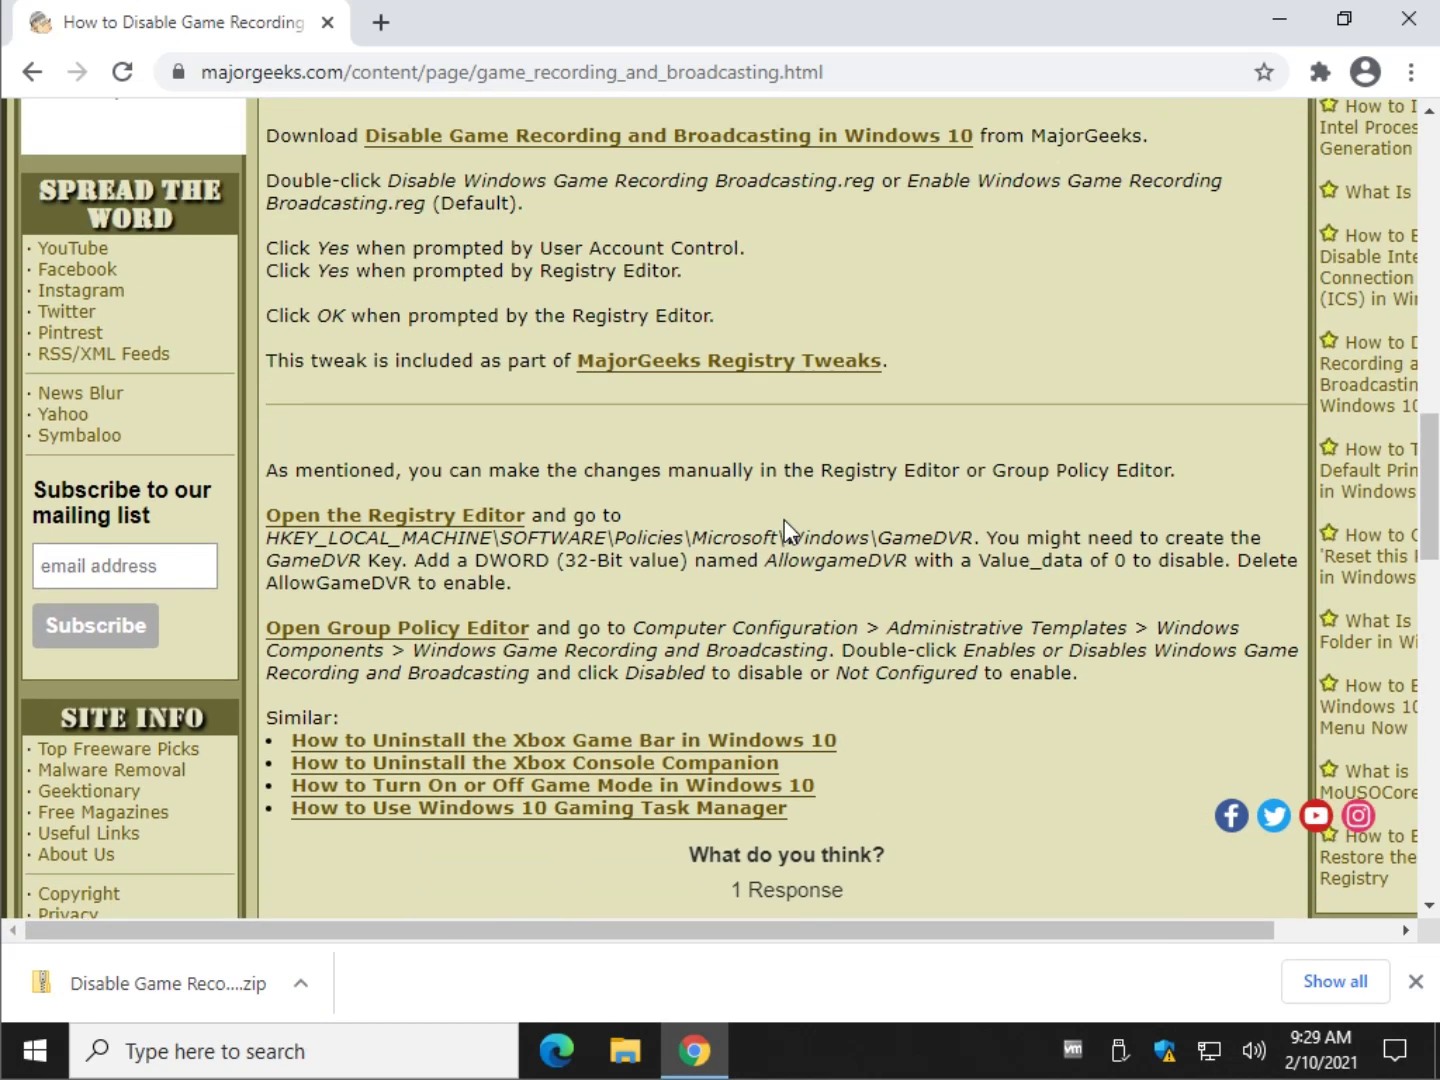
scroll(784, 519, "up", 2)
scroll(722, 498, "up", 1)
scroll(722, 498, "up", 14)
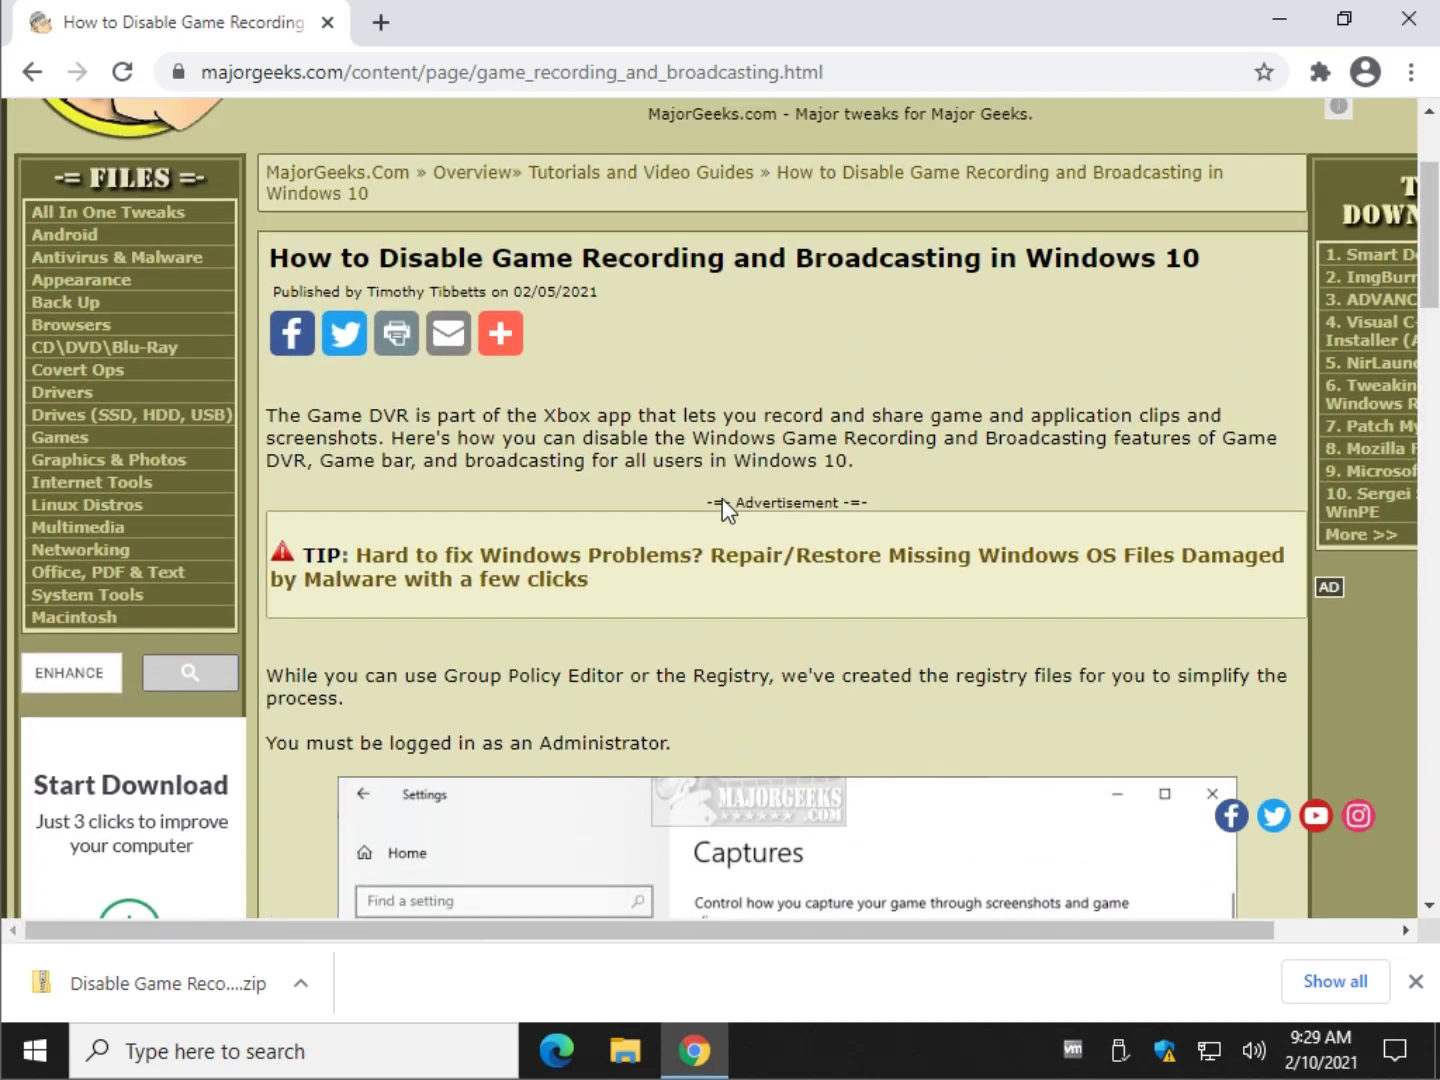